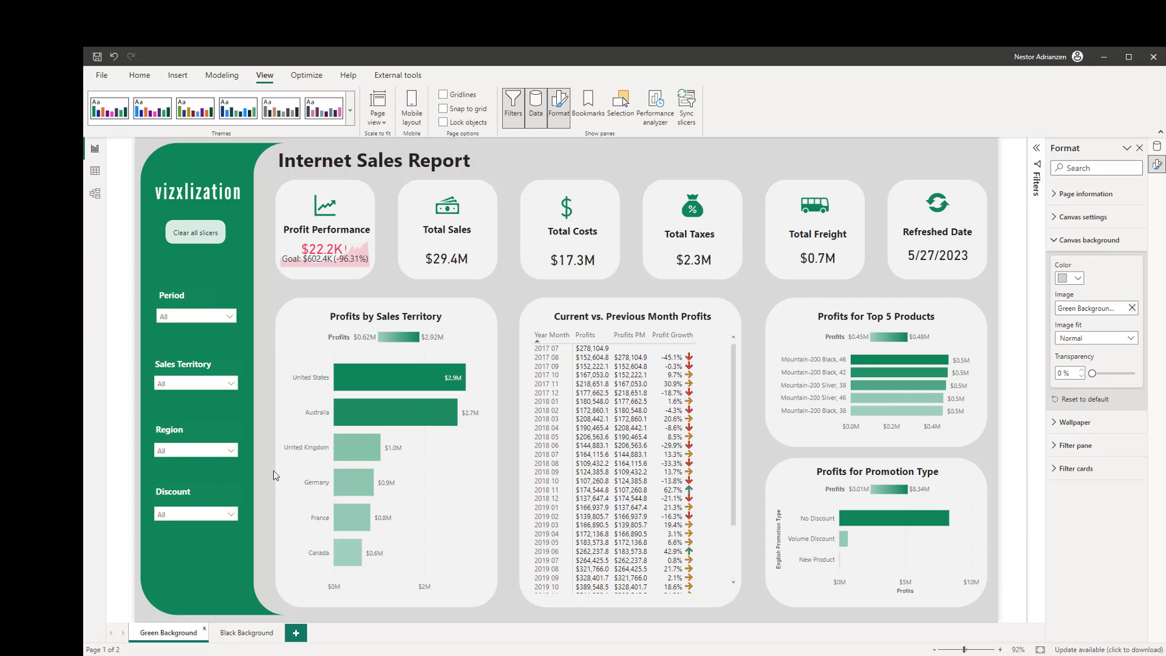
- Show the report page with the black background
{"action": "left_click", "coordinate": [246, 642]}
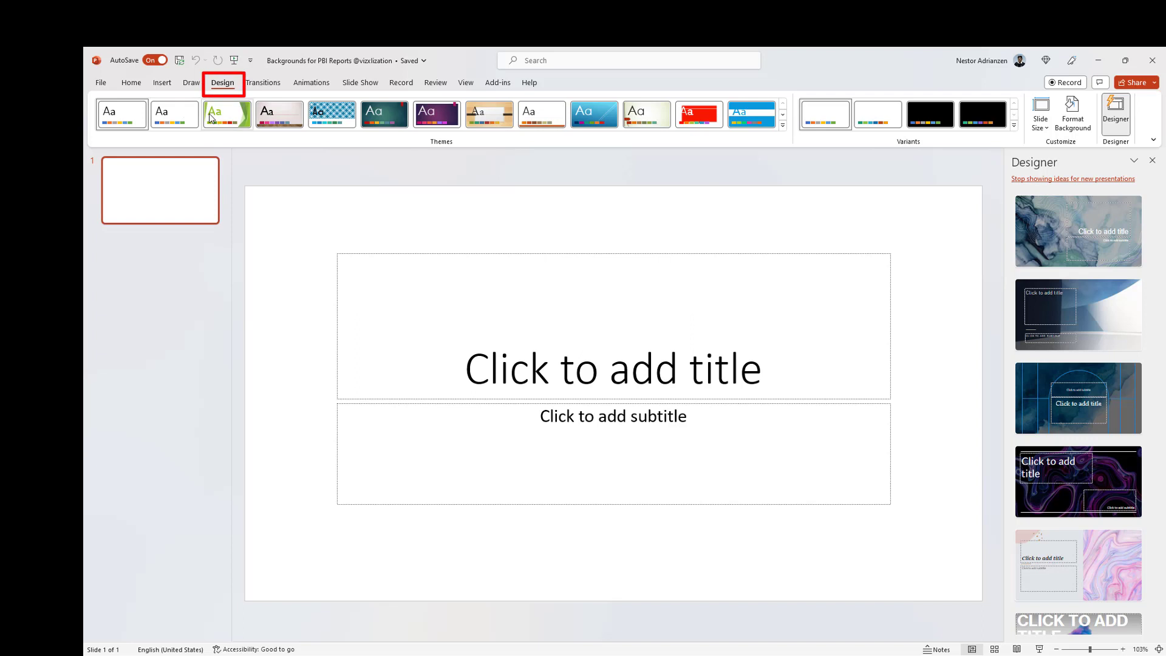
- Start a custom slide size and set its height to 9.75 in, copied from the canvas size in the notes
{"action": "left_click", "coordinate": [1042, 129]}
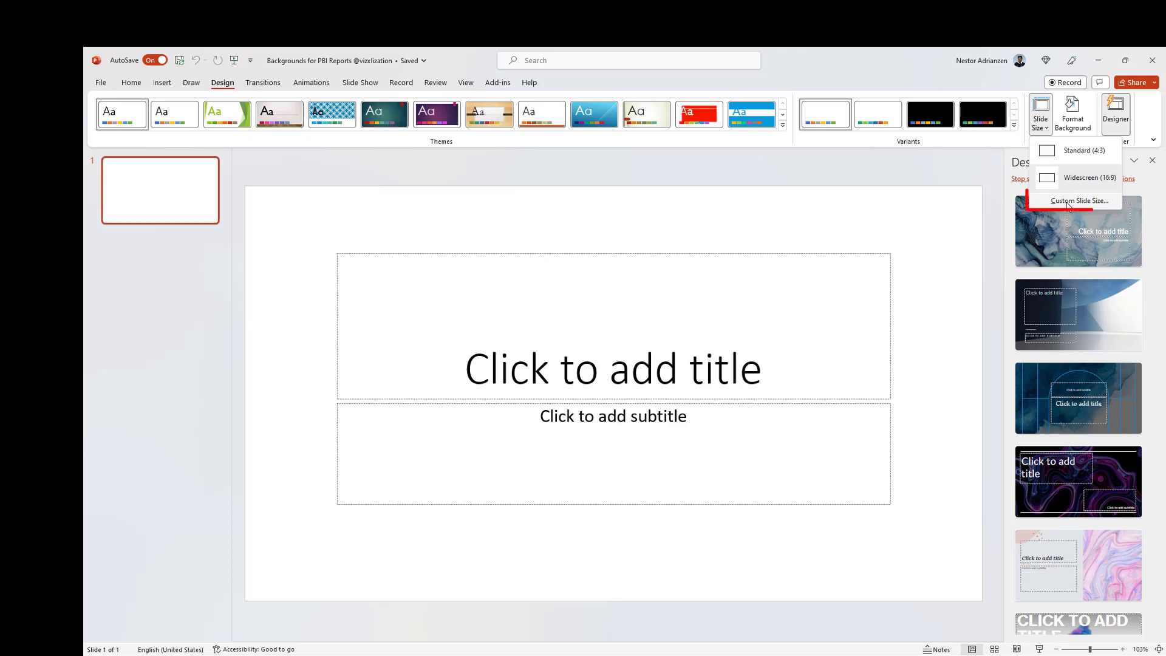
{"action": "left_click", "coordinate": [1068, 201]}
{"action": "left_click_drag", "start_coordinate": [621, 291], "coordinate": [356, 219]}
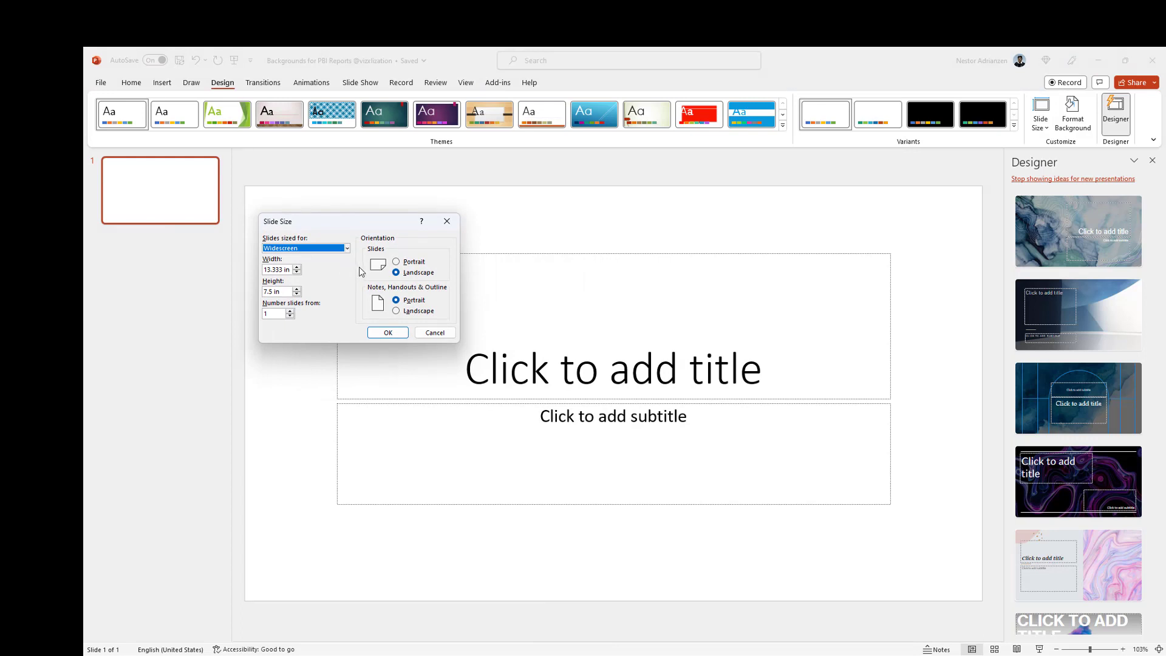
{"action": "key", "text": "alt+Tab"}
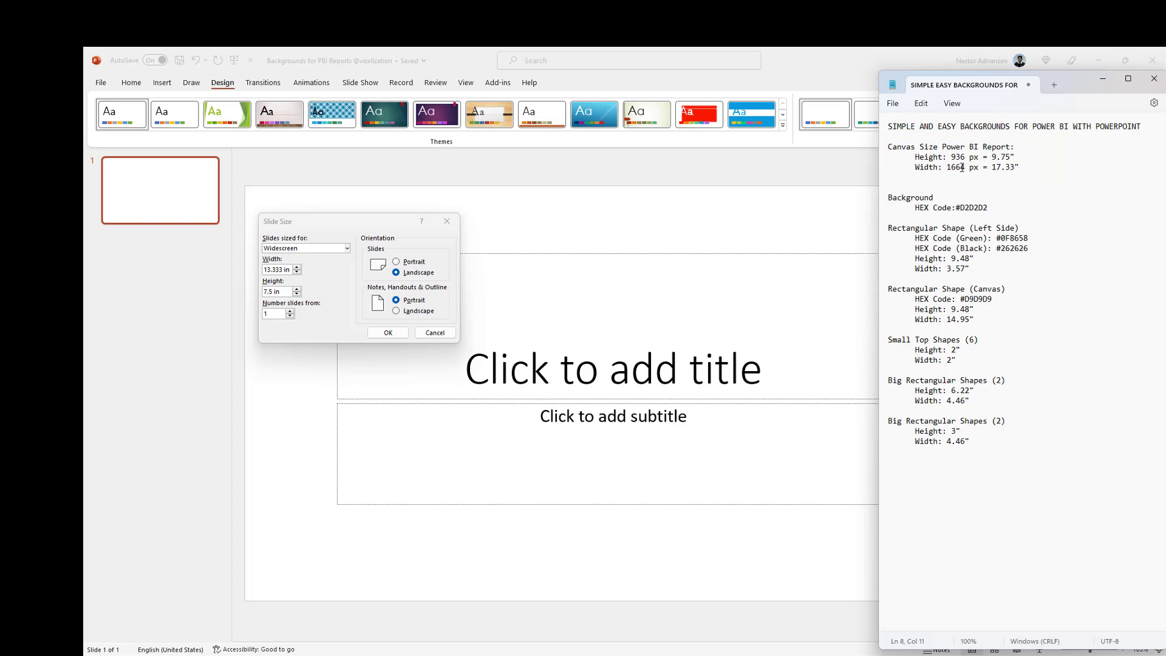
{"action": "left_click_drag", "start_coordinate": [992, 157], "coordinate": [1016, 156]}
{"action": "left_click", "coordinate": [1024, 161]}
{"action": "left_click_drag", "start_coordinate": [992, 156], "coordinate": [1012, 155]}
{"action": "key", "text": "ctrl+c"}
{"action": "left_click", "coordinate": [279, 292]}
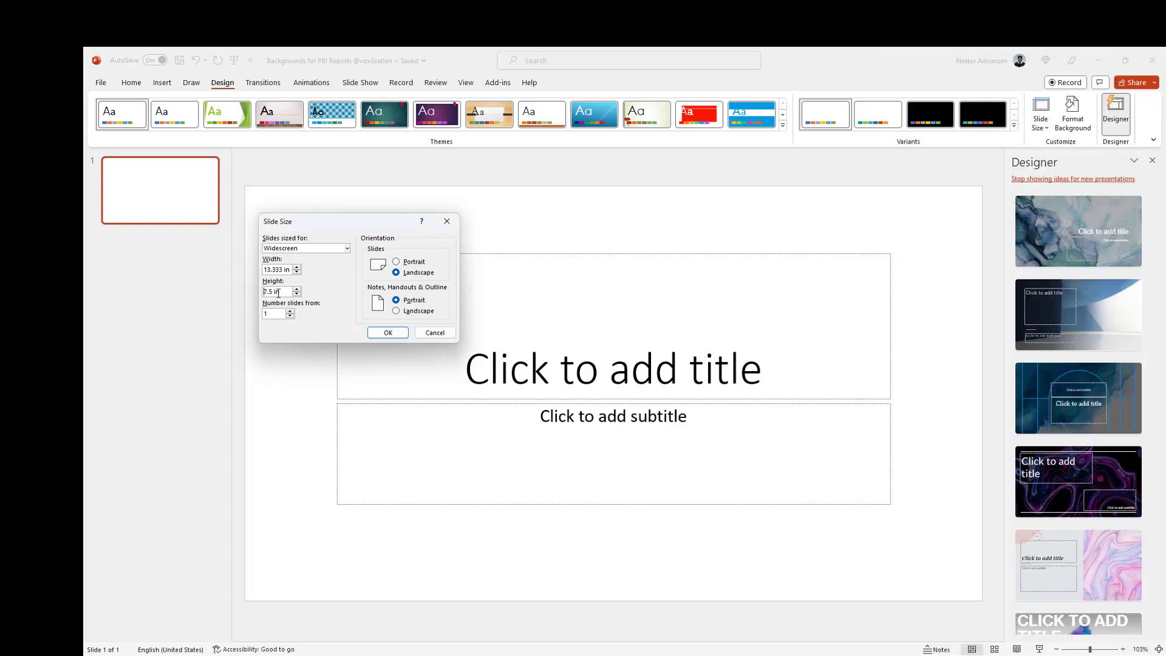
{"action": "left_click_drag", "start_coordinate": [273, 292], "coordinate": [255, 296]}
{"action": "key", "text": "ctrl+v"}
- Set the slide width to 17.33 in and apply the new size with the content scaled to Ensure Fit
{"action": "key", "text": "alt+Tab"}
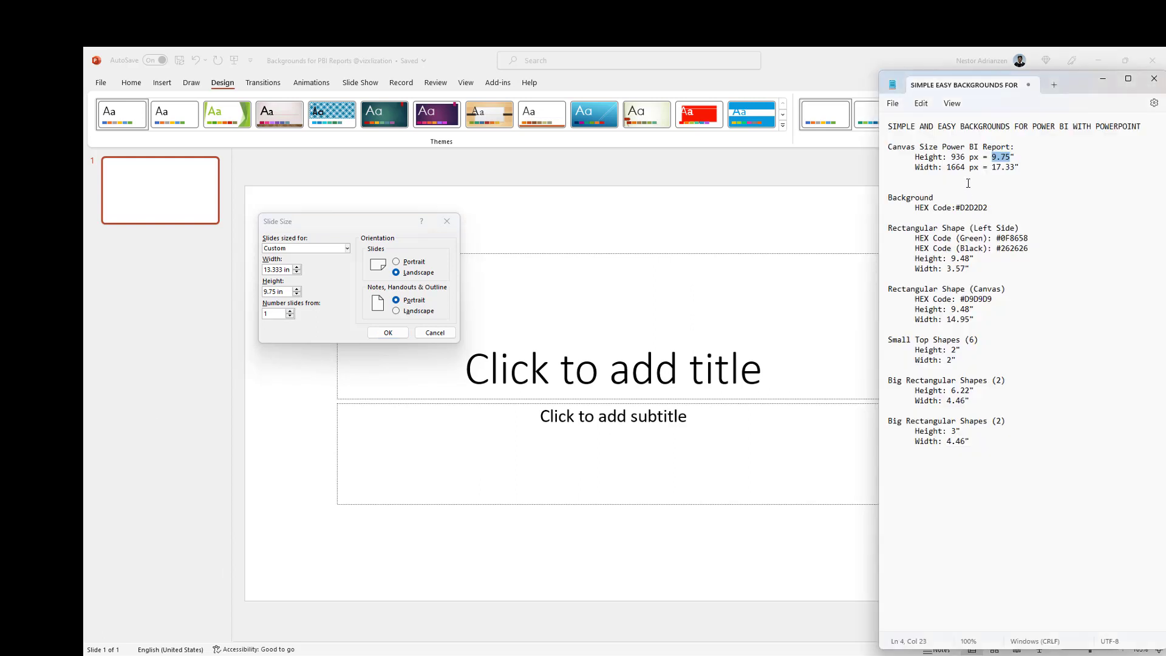
{"action": "left_click_drag", "start_coordinate": [1016, 168], "coordinate": [993, 170]}
{"action": "double_click", "coordinate": [272, 269]}
{"action": "type", "text": "17.33"}
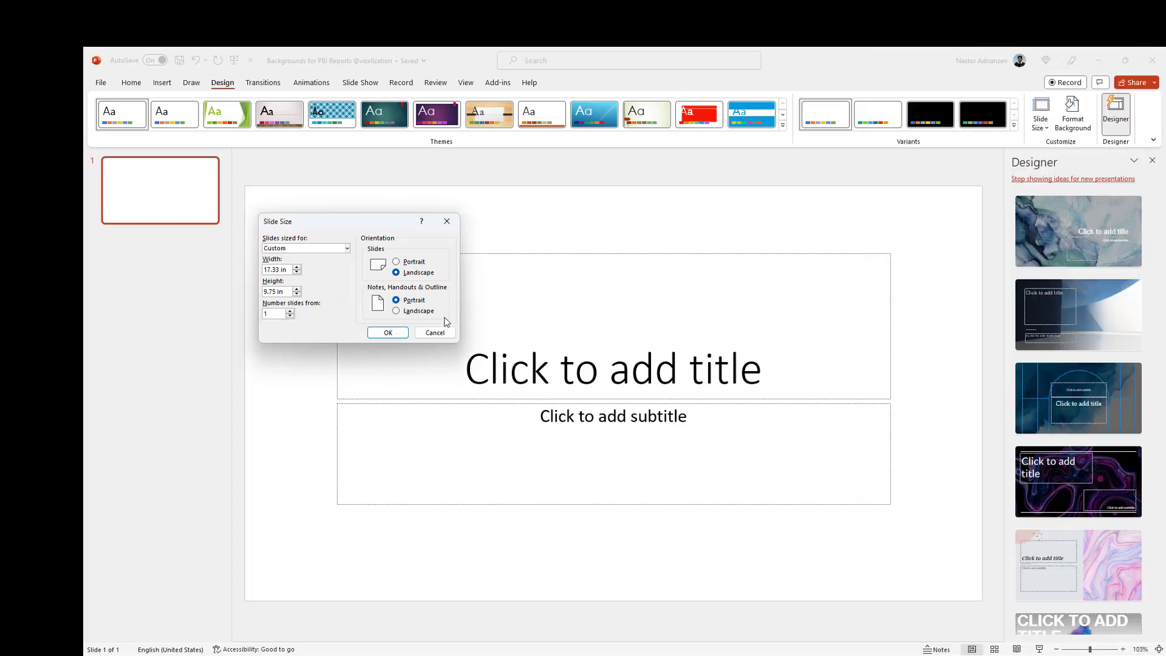
{"action": "left_click", "coordinate": [394, 333]}
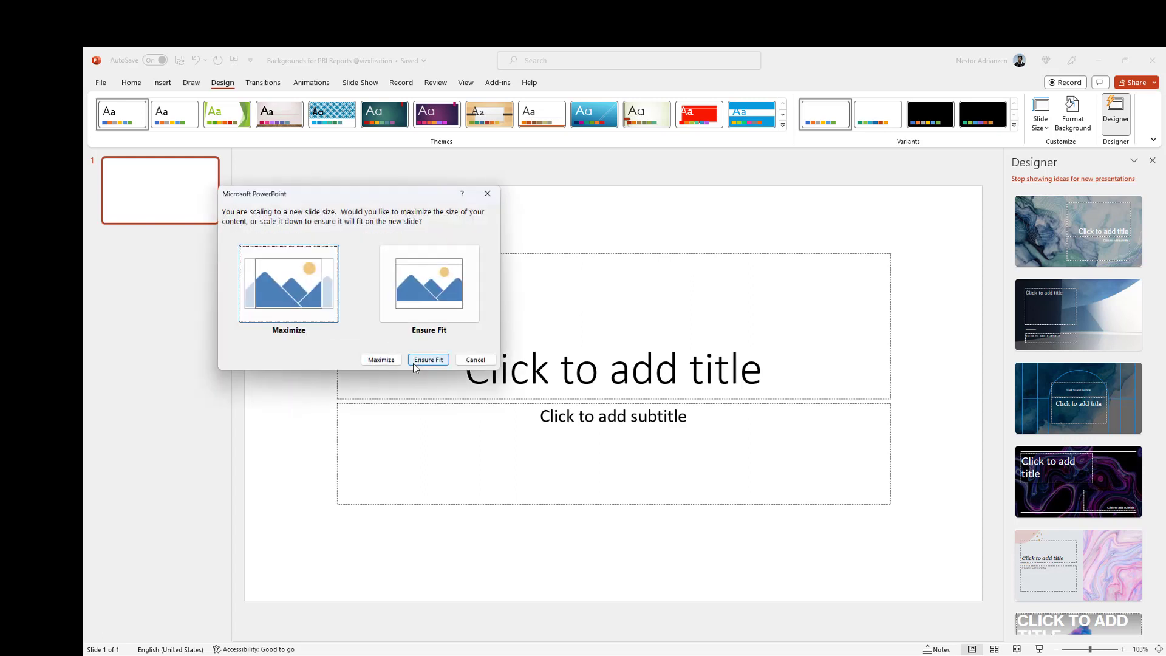
{"action": "left_click", "coordinate": [429, 360]}
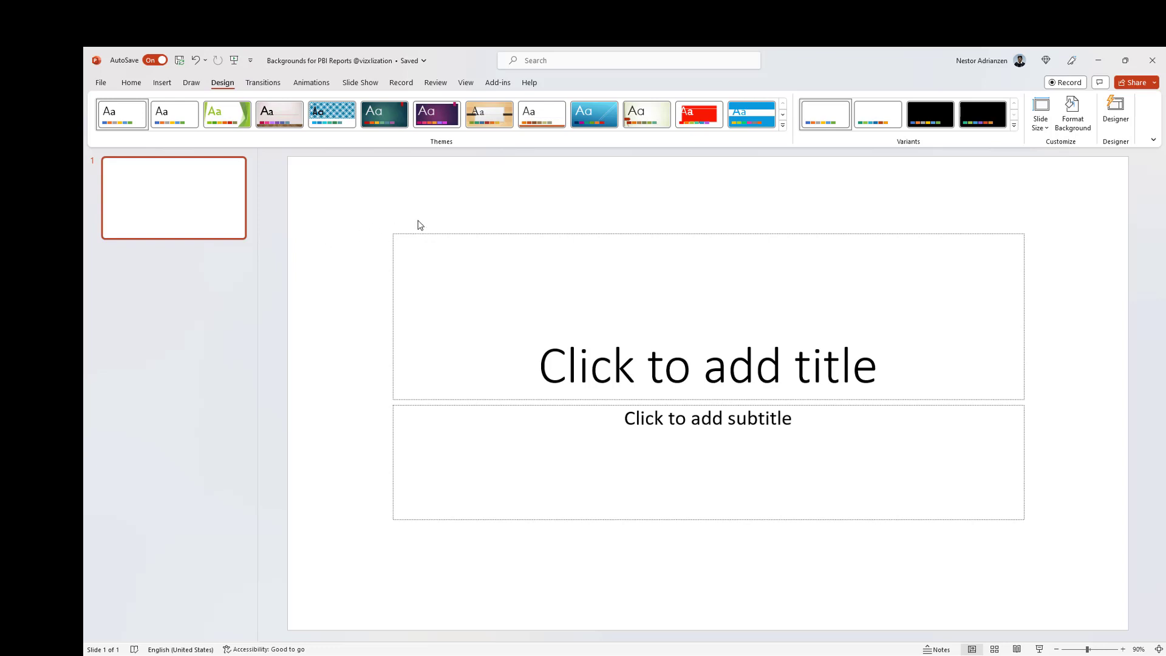
- Delete the title and subtitle placeholders from the slide
{"action": "left_click", "coordinate": [505, 233]}
{"action": "key", "text": "Delete"}
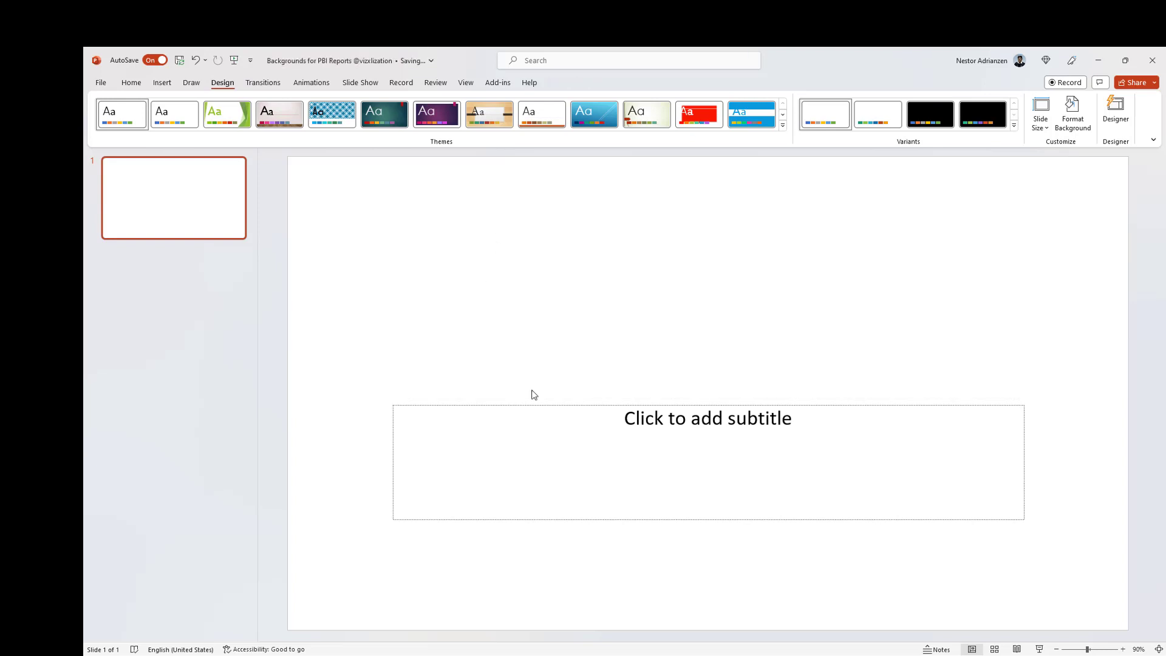
{"action": "left_click", "coordinate": [527, 405]}
{"action": "key", "text": "Delete"}
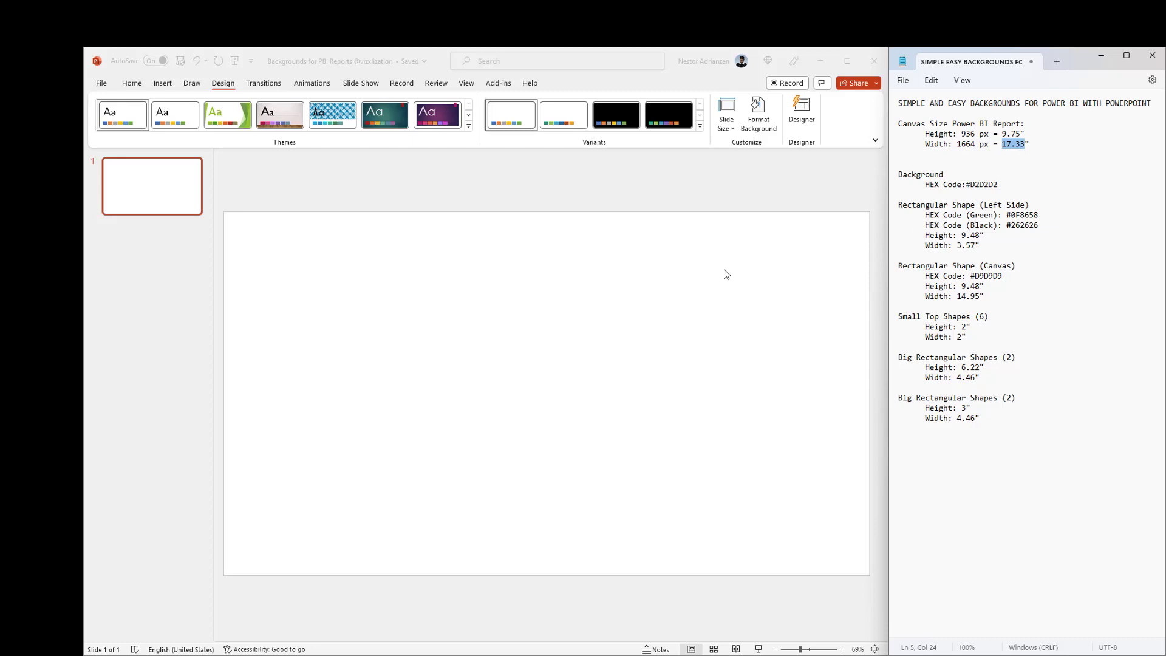
- Fill the slide background with the solid colour #D2D2D2, copied from the notes
{"action": "left_click_drag", "start_coordinate": [998, 184], "coordinate": [966, 184]}
{"action": "key", "text": "ctrl+c"}
{"action": "left_click", "coordinate": [315, 167]}
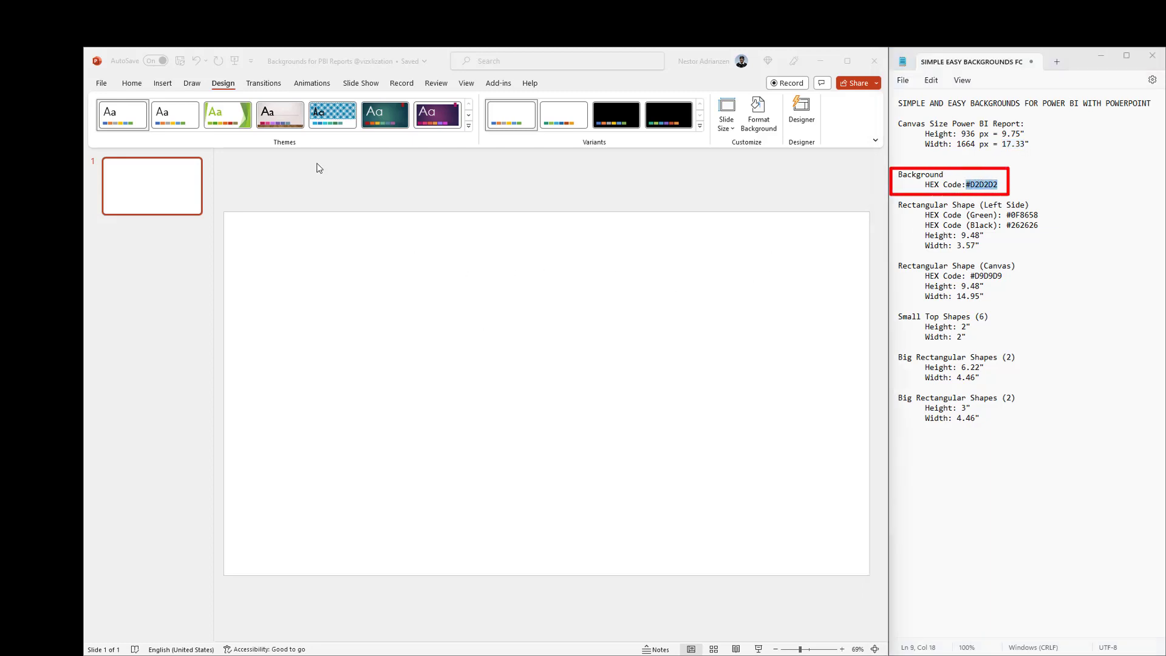
{"action": "right_click", "coordinate": [452, 268]}
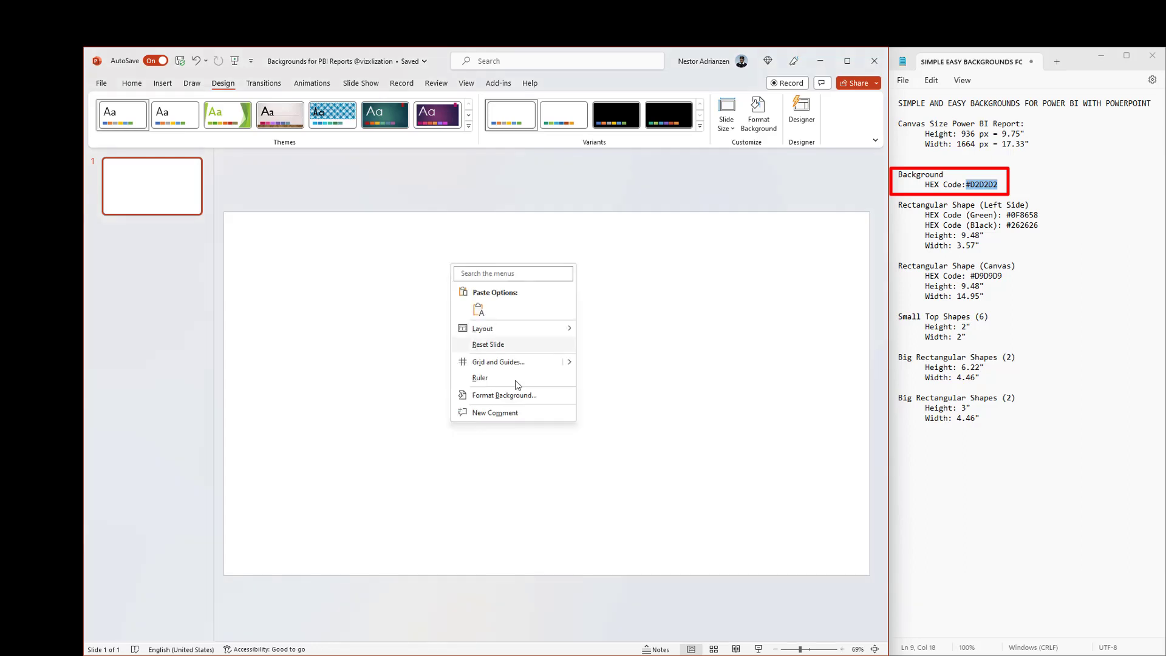
{"action": "left_click", "coordinate": [522, 395]}
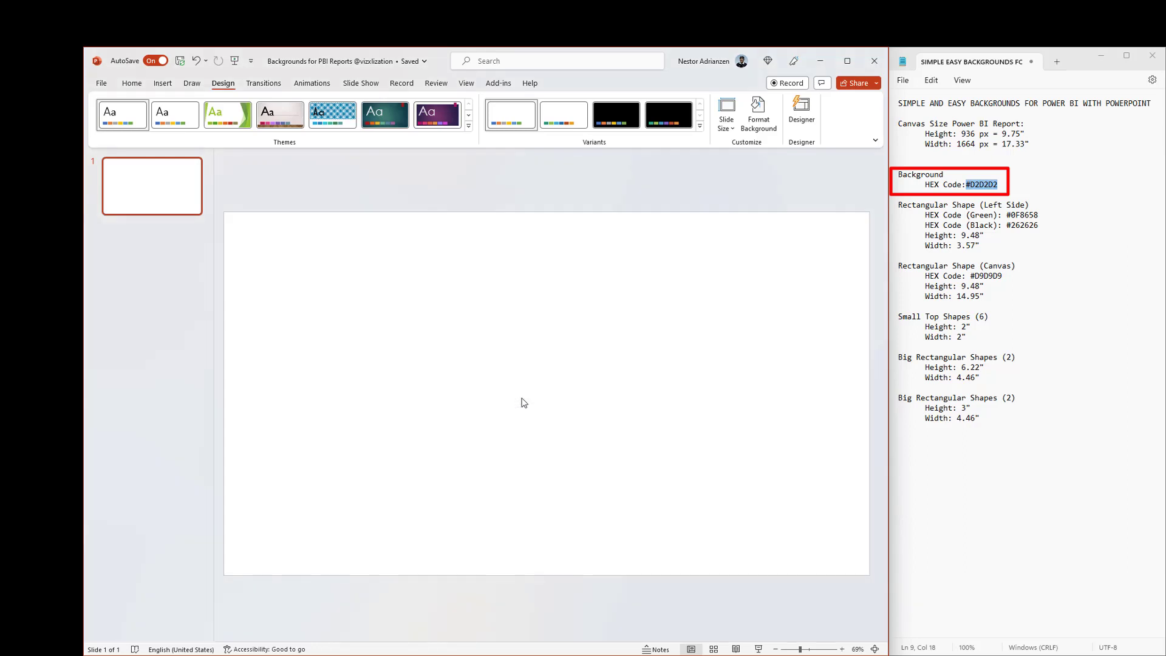
{"action": "left_click", "coordinate": [849, 304]}
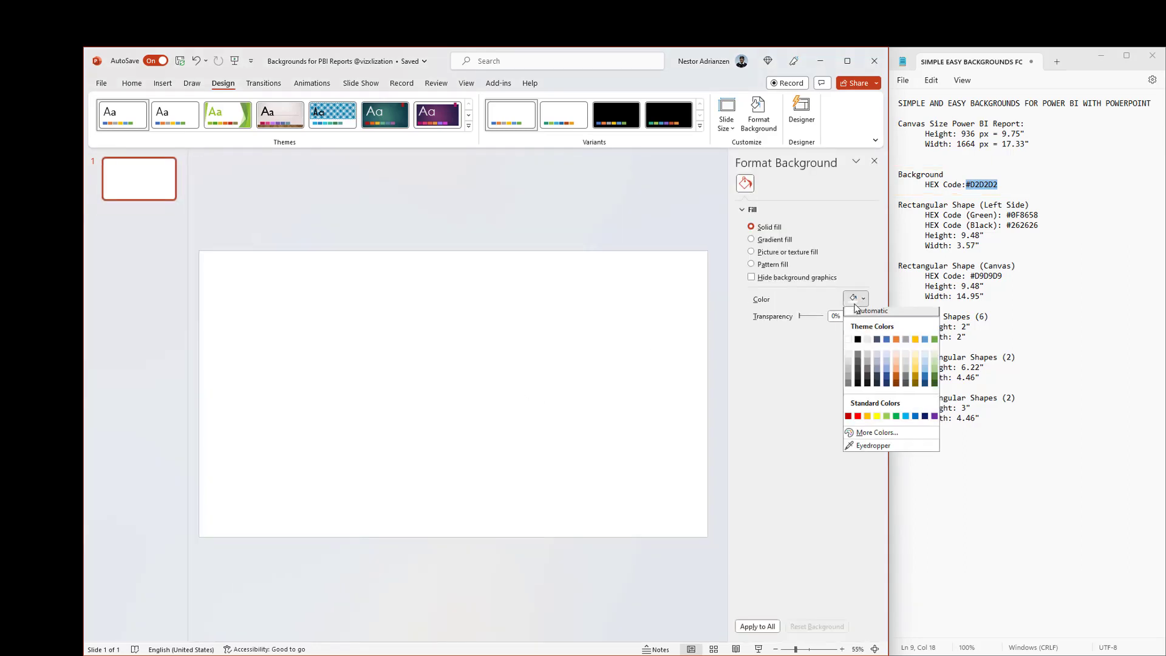
{"action": "left_click", "coordinate": [882, 434]}
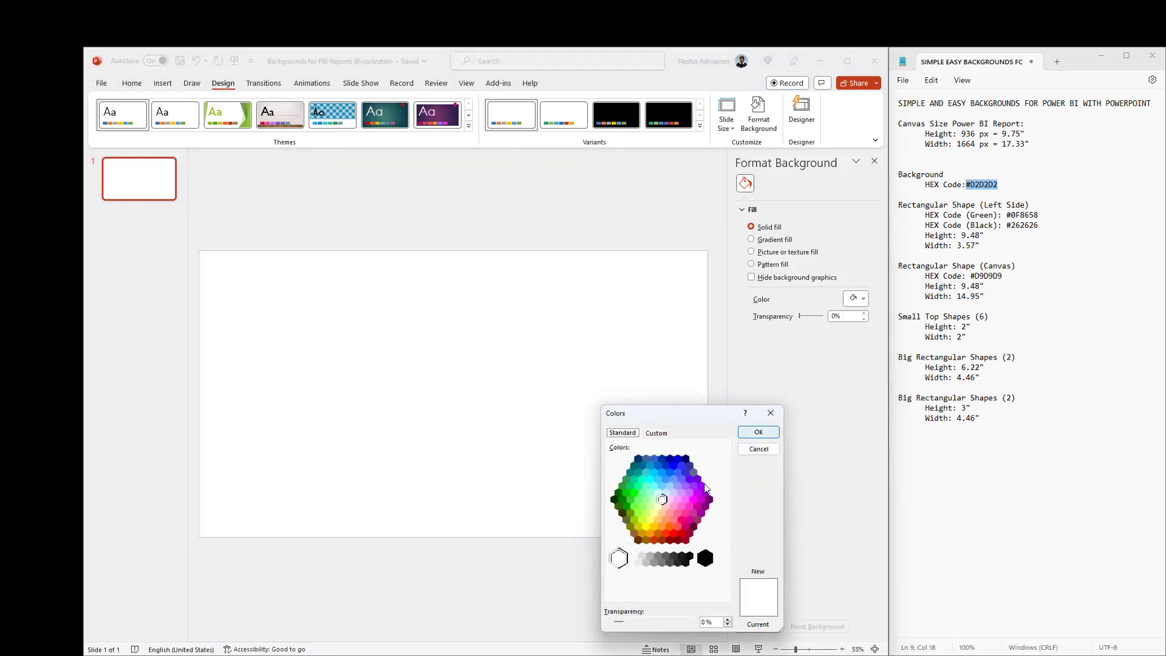
{"action": "left_click", "coordinate": [659, 432]}
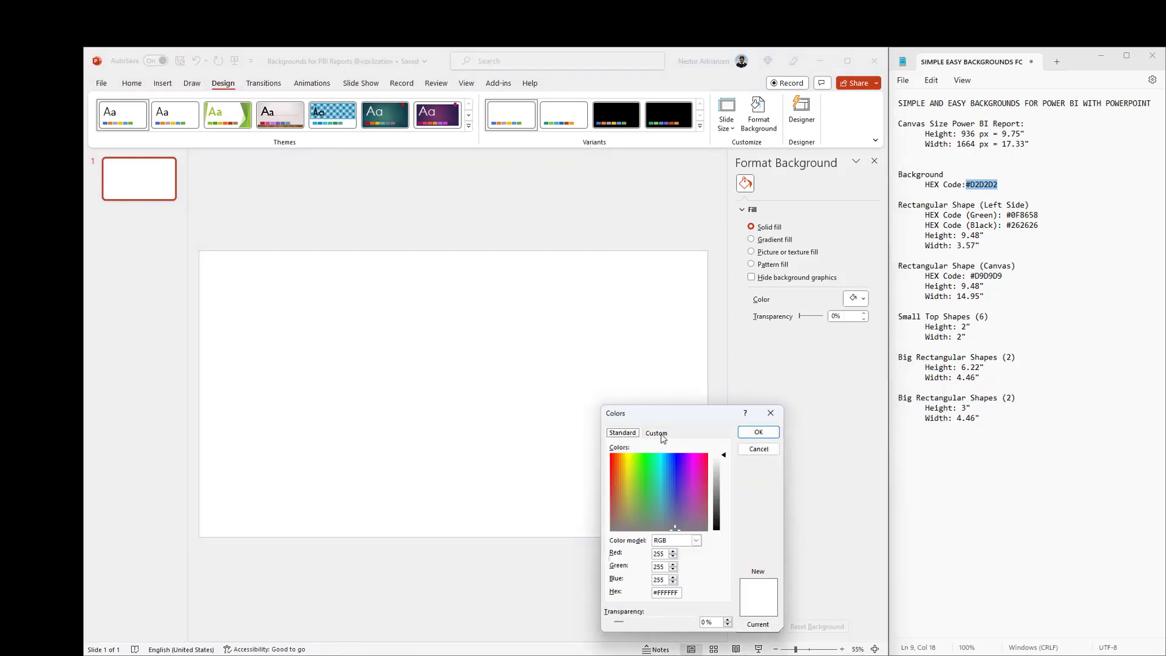
{"action": "double_click", "coordinate": [681, 593]}
{"action": "key", "text": "ctrl+v"}
{"action": "left_click", "coordinate": [759, 432]}
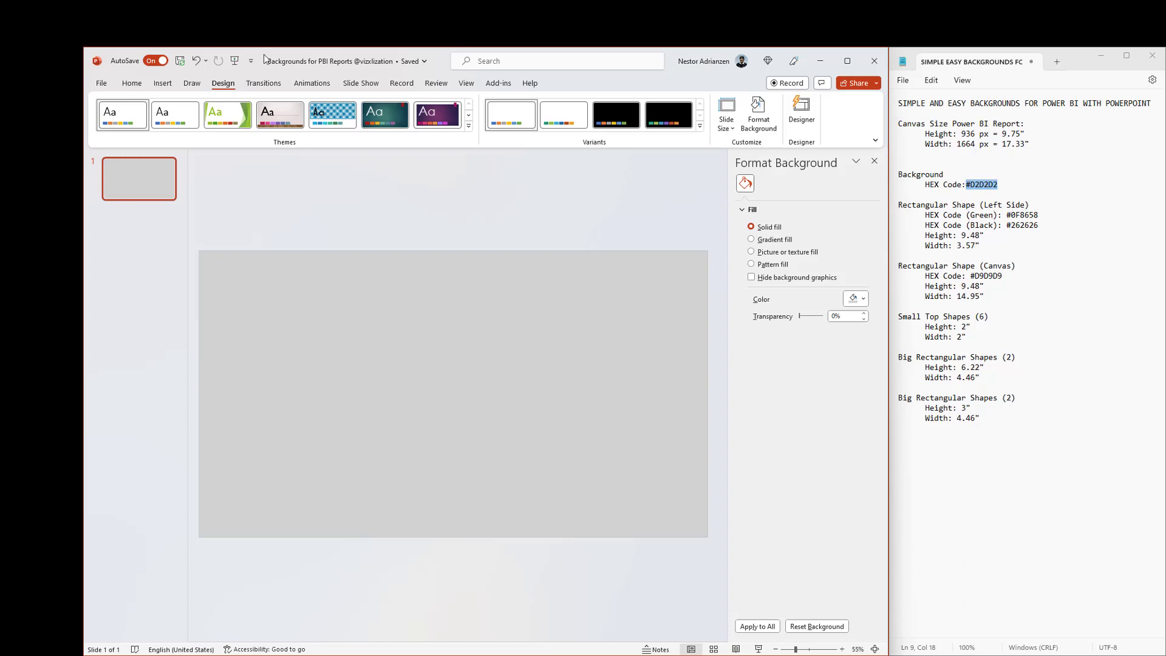
- Draw a tall rounded rectangle about 9.35" high and 3.23" wide along the slide's left edge
{"action": "left_click", "coordinate": [164, 83]}
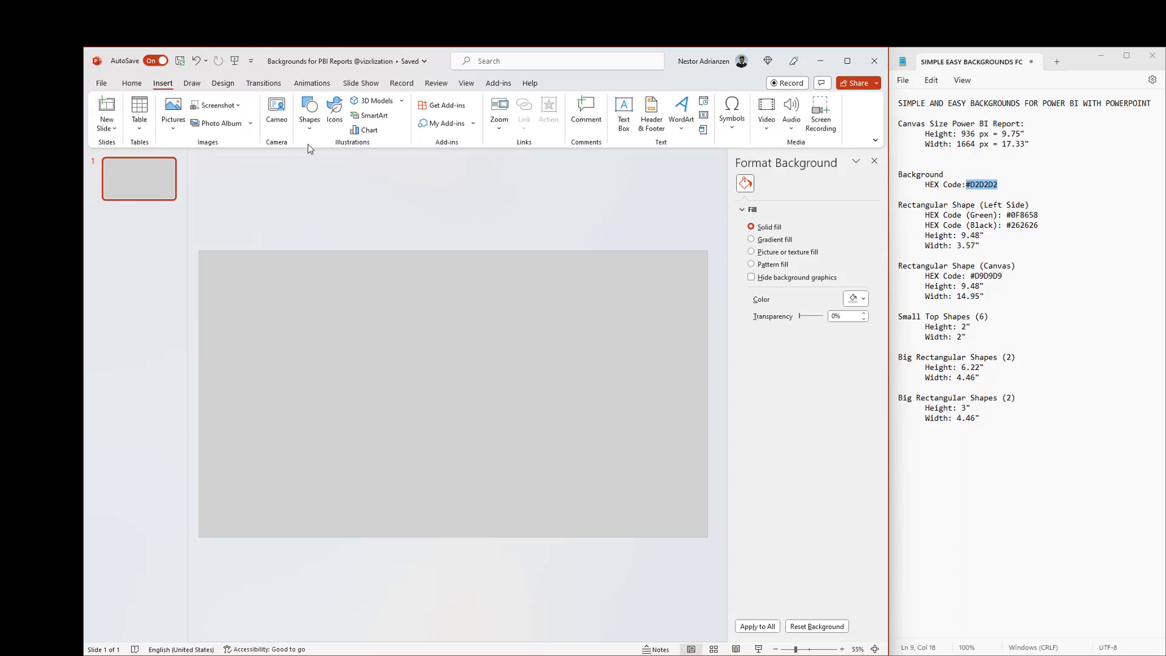
{"action": "left_click", "coordinate": [309, 121]}
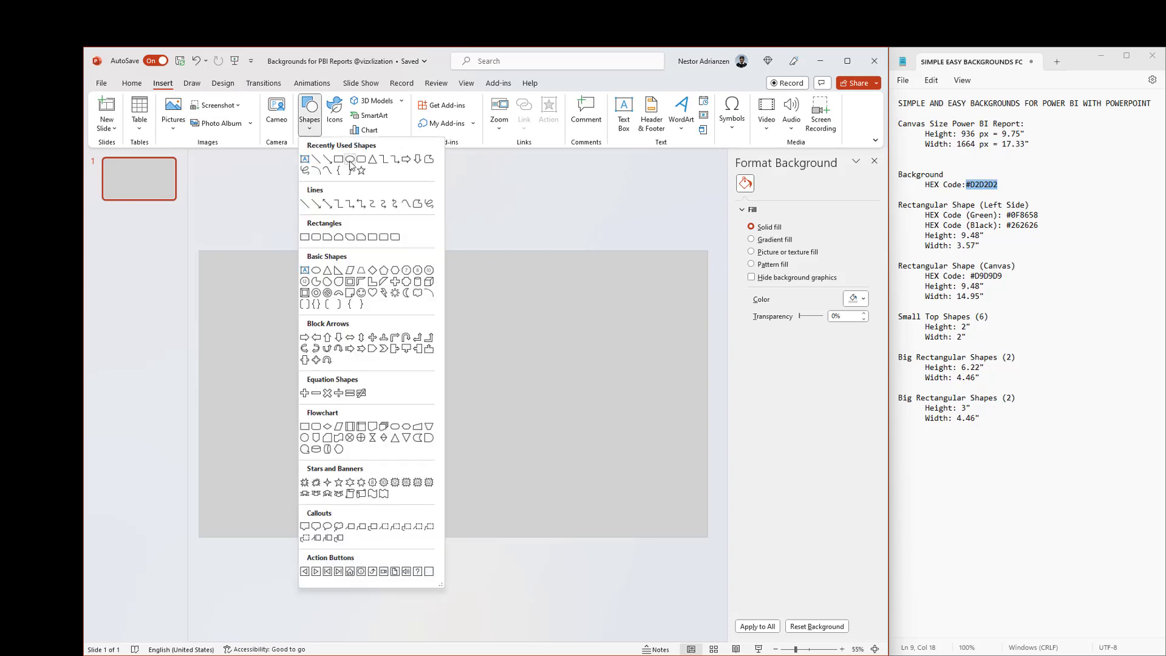
{"action": "left_click", "coordinate": [352, 161]}
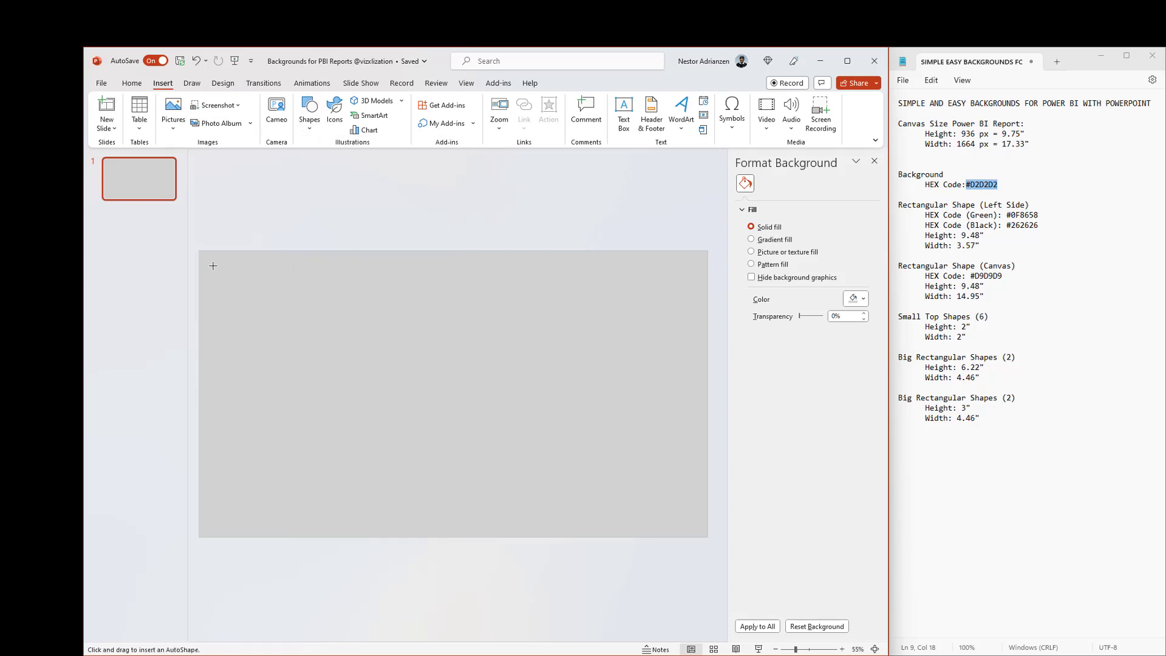
{"action": "left_click_drag", "start_coordinate": [207, 258], "coordinate": [302, 533]}
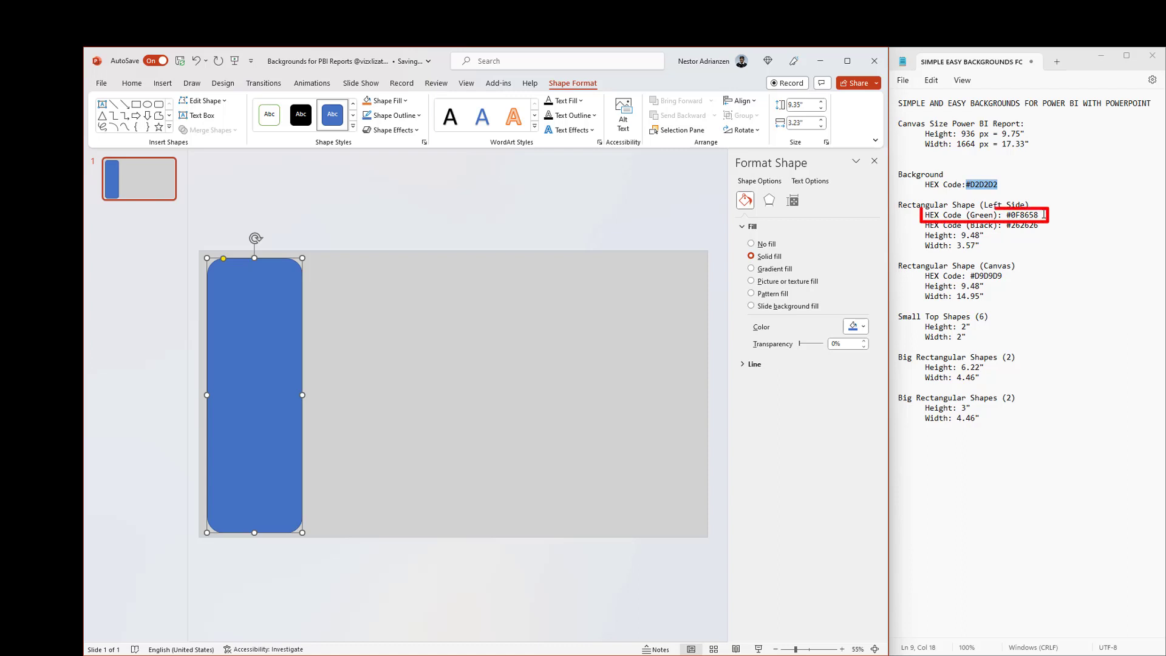
- Fill the rounded rectangle with green #0F8658 from the notes and remove its outline
{"action": "left_click_drag", "start_coordinate": [1048, 215], "coordinate": [1008, 216]}
{"action": "key", "text": "ctrl+c"}
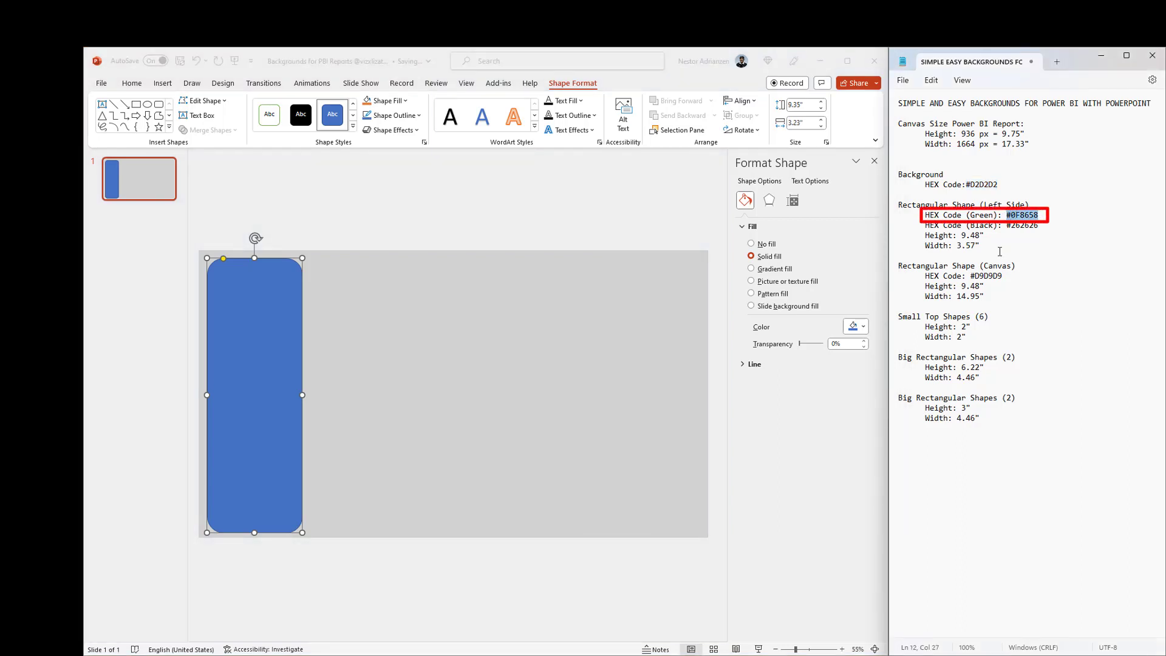
{"action": "left_click", "coordinate": [273, 324]}
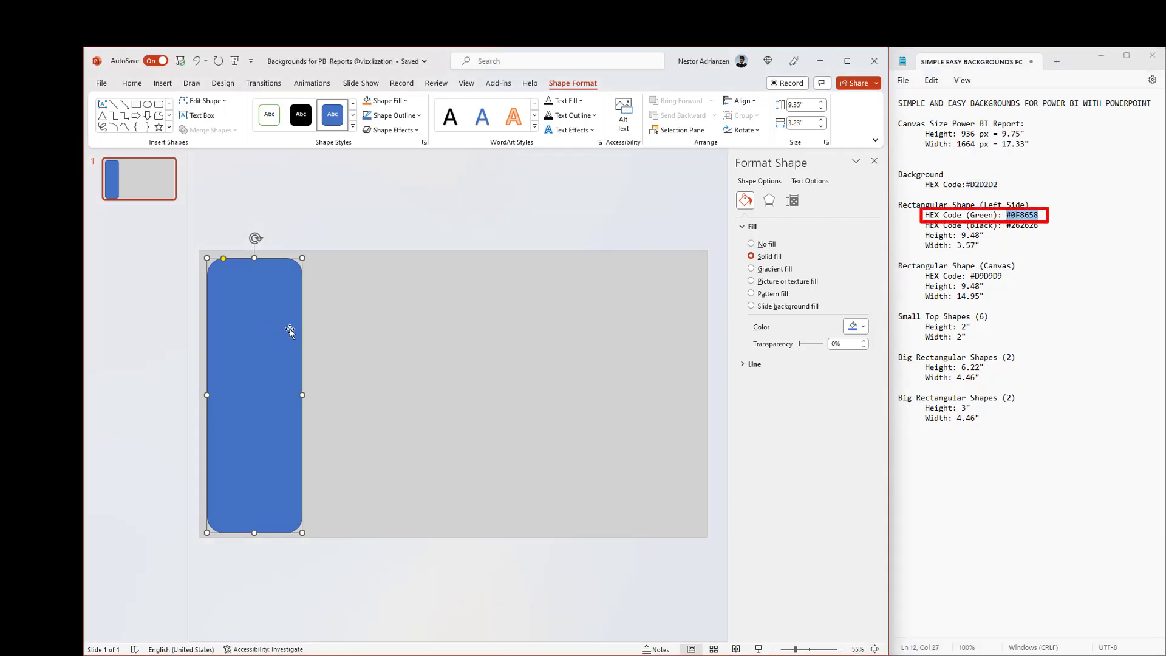
{"action": "left_click", "coordinate": [396, 107]}
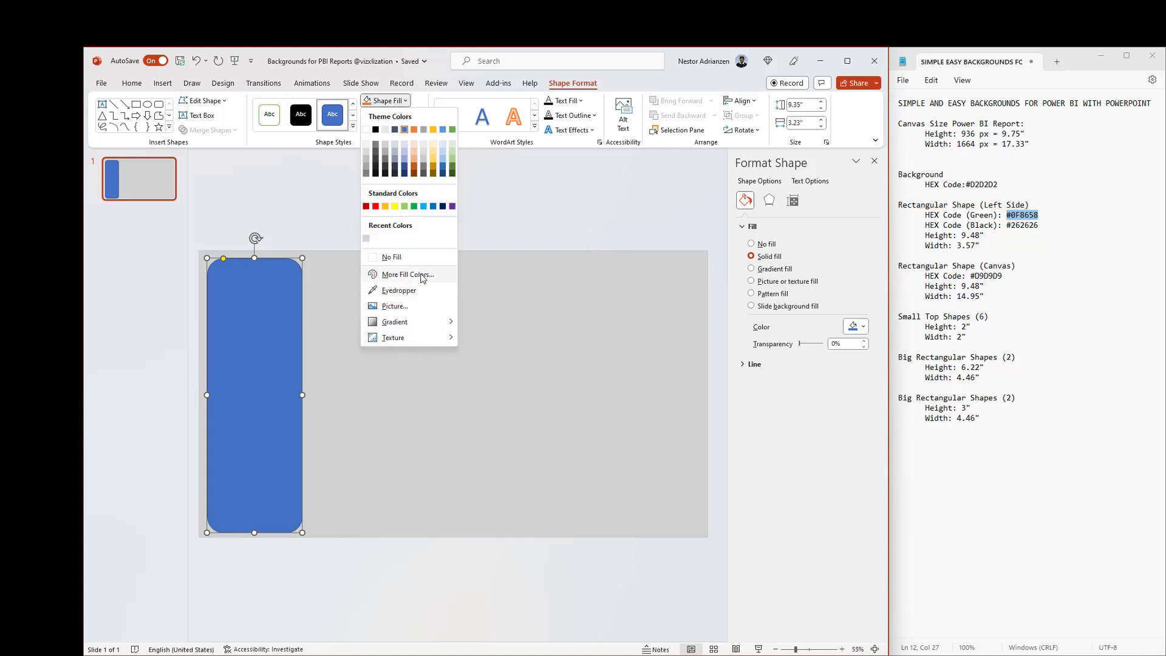
{"action": "left_click", "coordinate": [423, 277]}
{"action": "left_click_drag", "start_coordinate": [698, 415], "coordinate": [642, 256]}
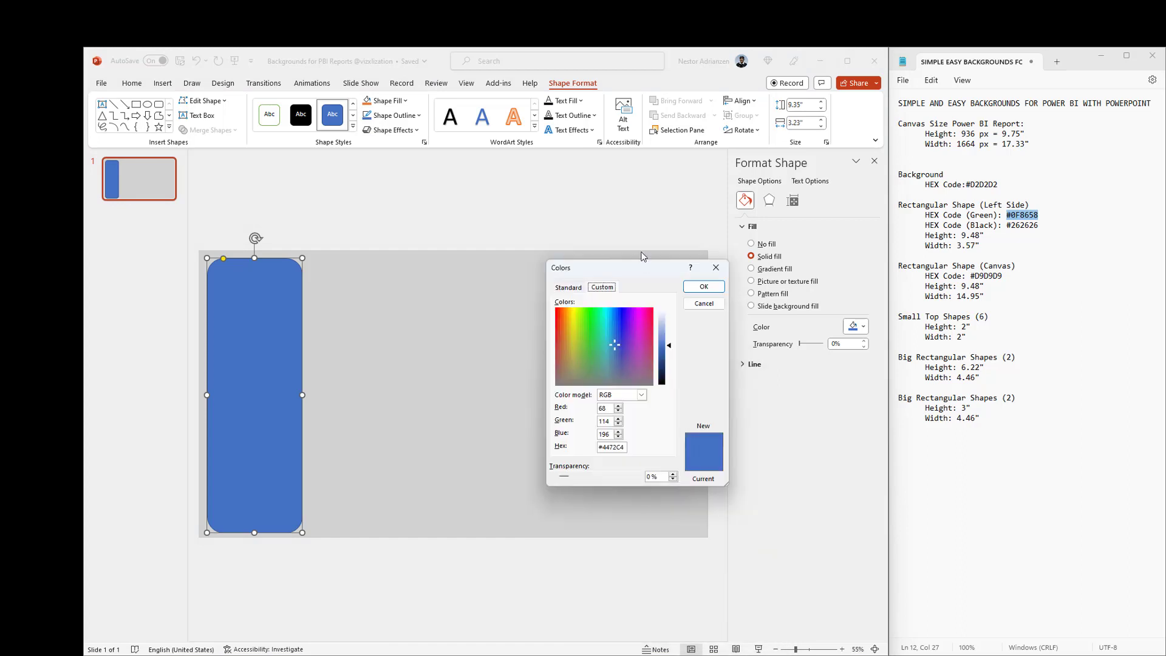
{"action": "left_click_drag", "start_coordinate": [625, 427], "coordinate": [594, 426]}
{"action": "key", "text": "ctrl+v"}
{"action": "left_click", "coordinate": [703, 265]}
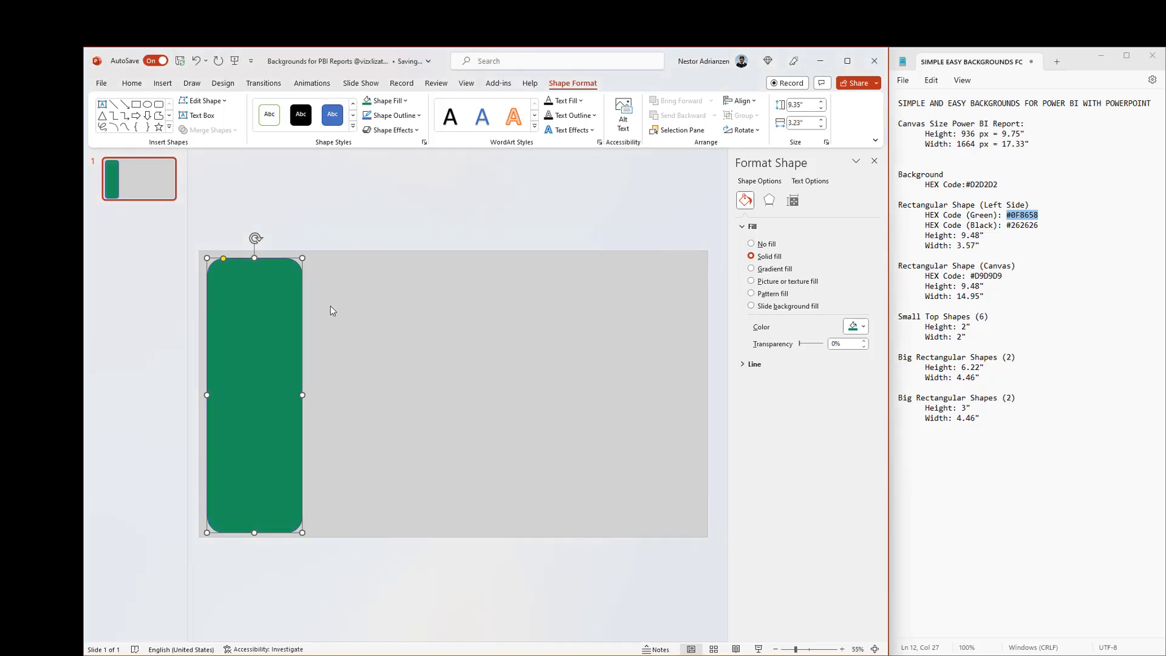
{"action": "left_click", "coordinate": [400, 117]}
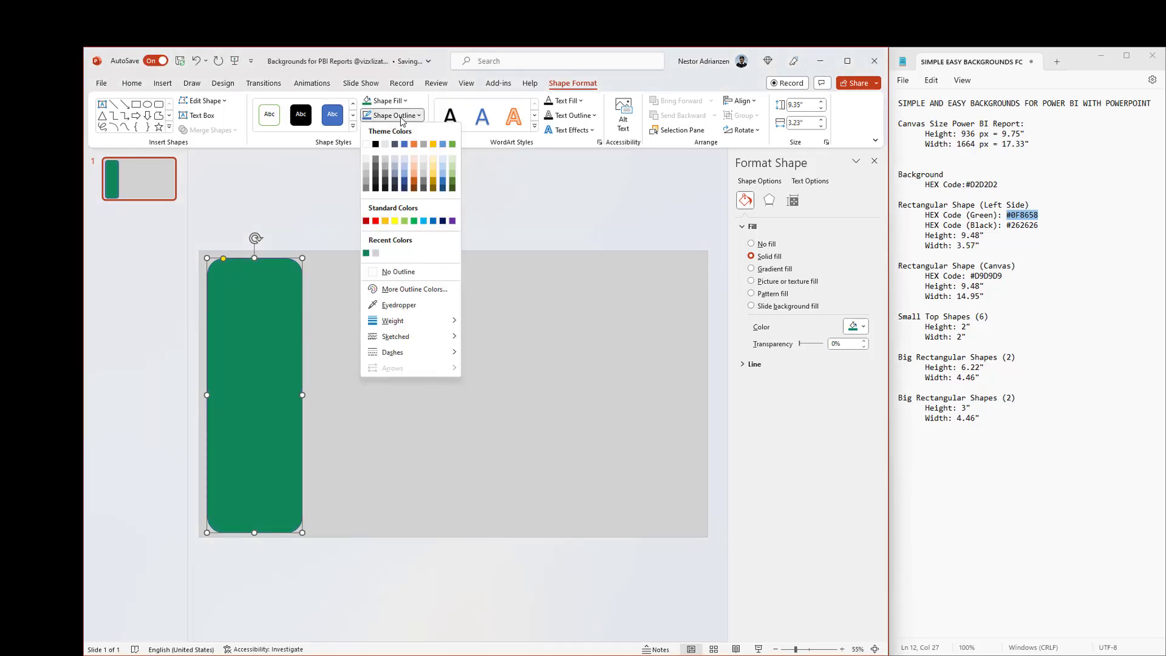
{"action": "left_click", "coordinate": [397, 271]}
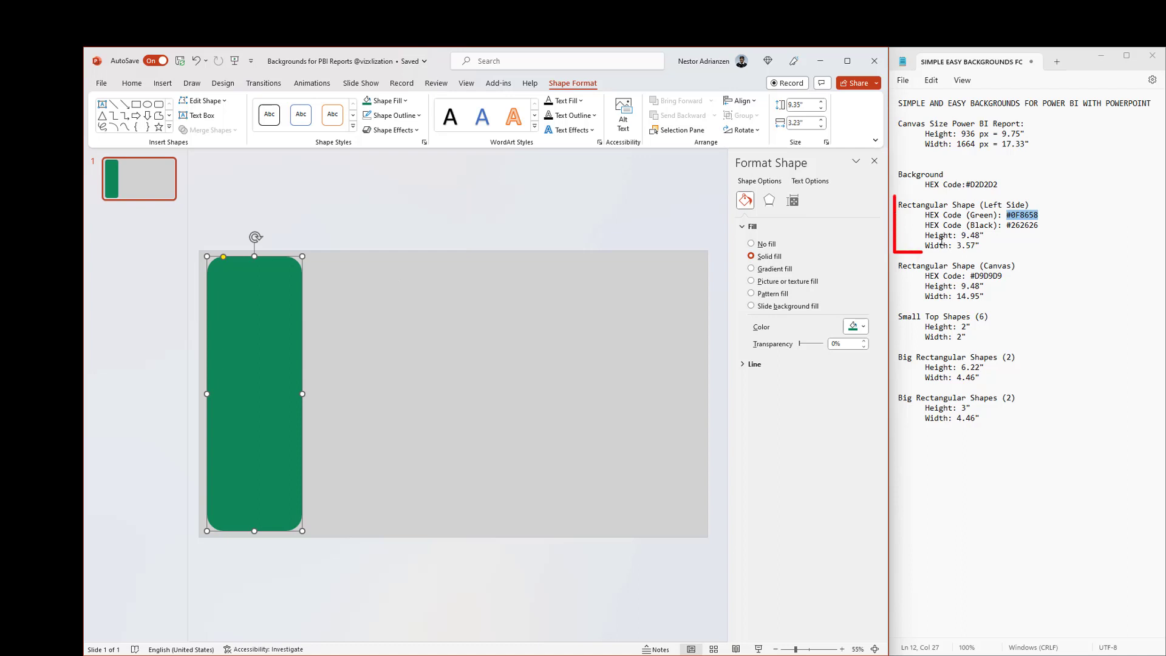
- Resize the green rounded rectangle to 9.48" high and 3.57" wide, then deselect it
{"action": "mouse_move", "coordinate": [962, 235]}
{"action": "left_mouse_down"}
{"action": "mouse_move", "coordinate": [980, 236]}
{"action": "mouse_move", "coordinate": [963, 236]}
{"action": "left_mouse_up"}
{"action": "key", "text": "ctrl+c"}
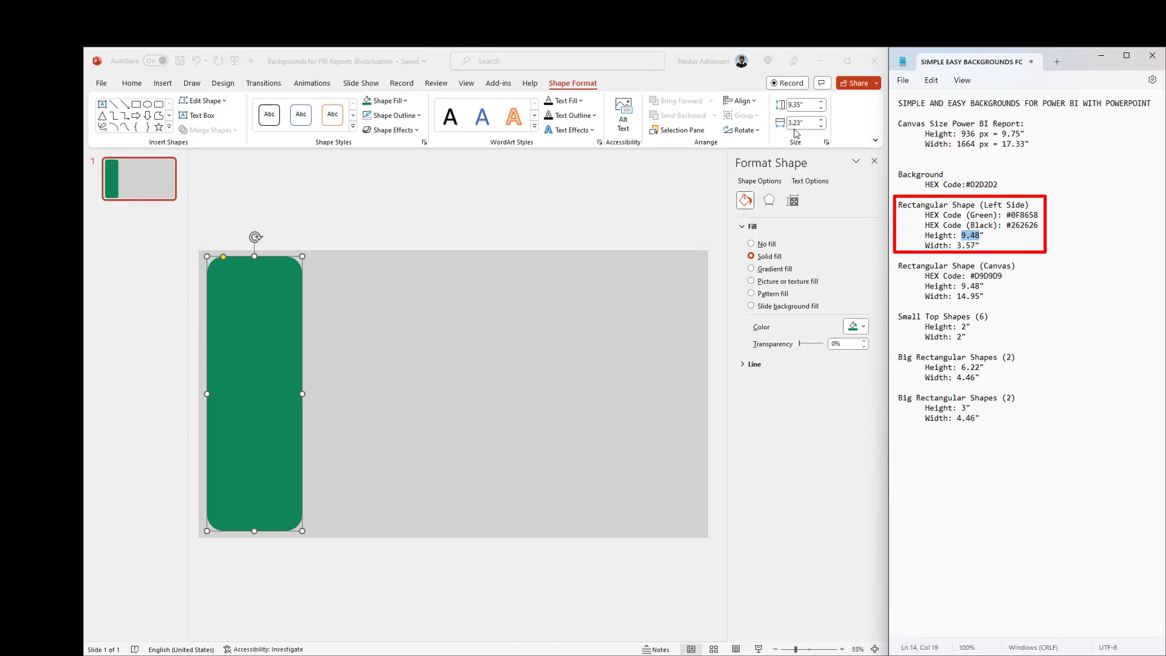
{"action": "left_click", "coordinate": [800, 108]}
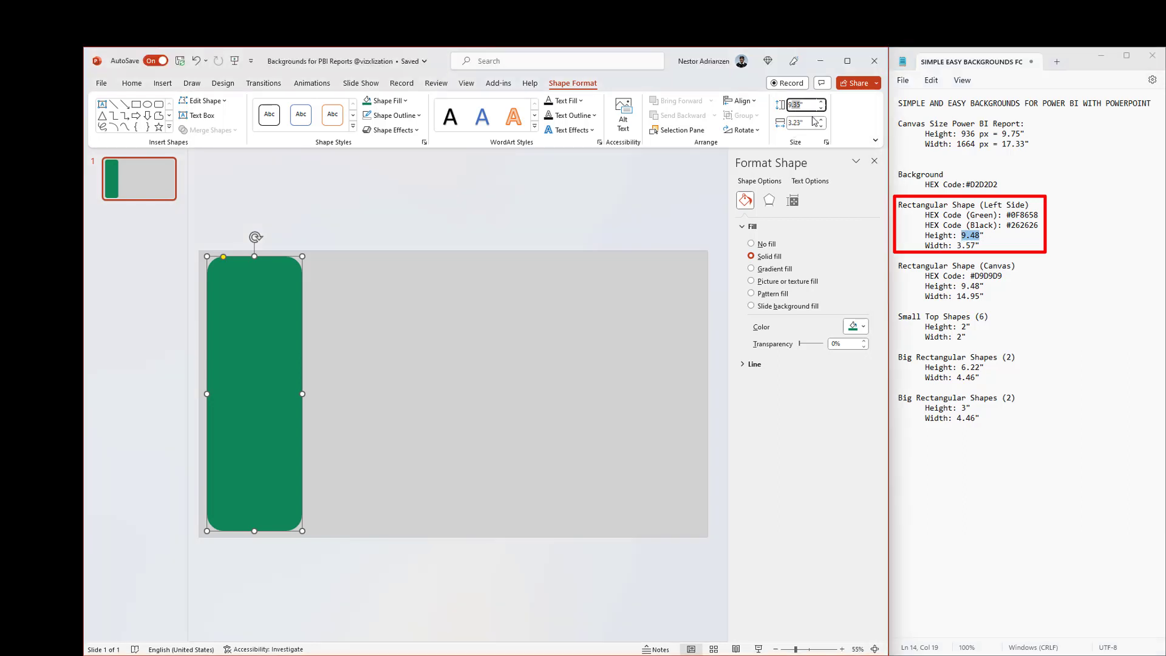
{"action": "key", "text": "ctrl+v"}
{"action": "key", "text": "Return"}
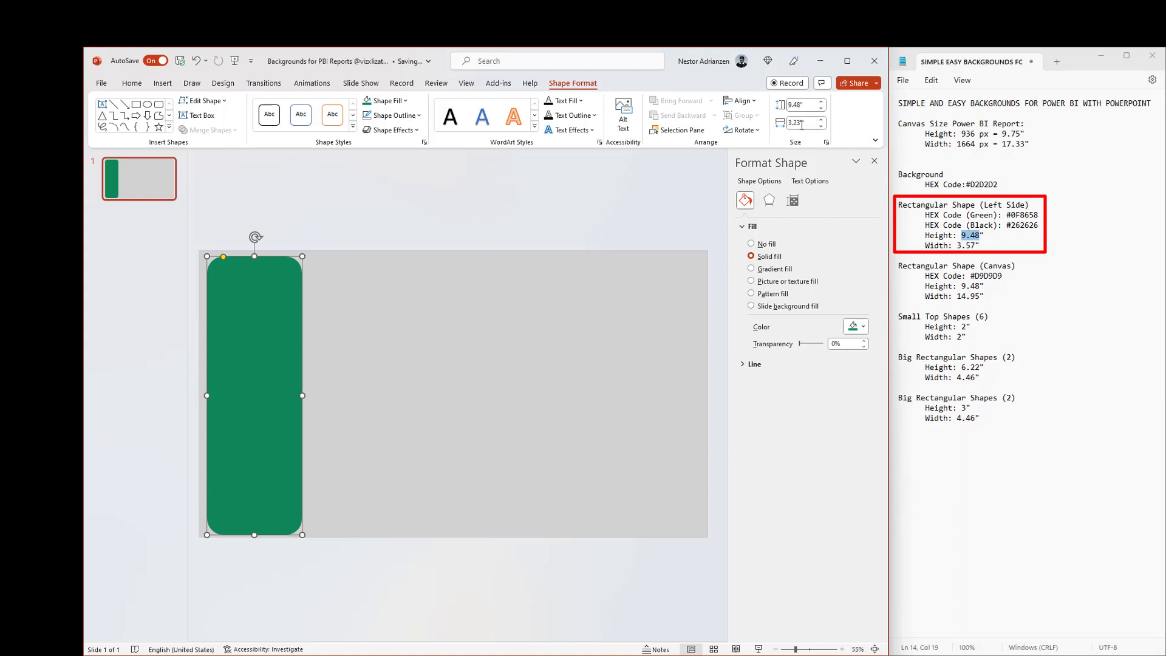
{"action": "left_click", "coordinate": [802, 124]}
{"action": "left_click", "coordinate": [803, 124]}
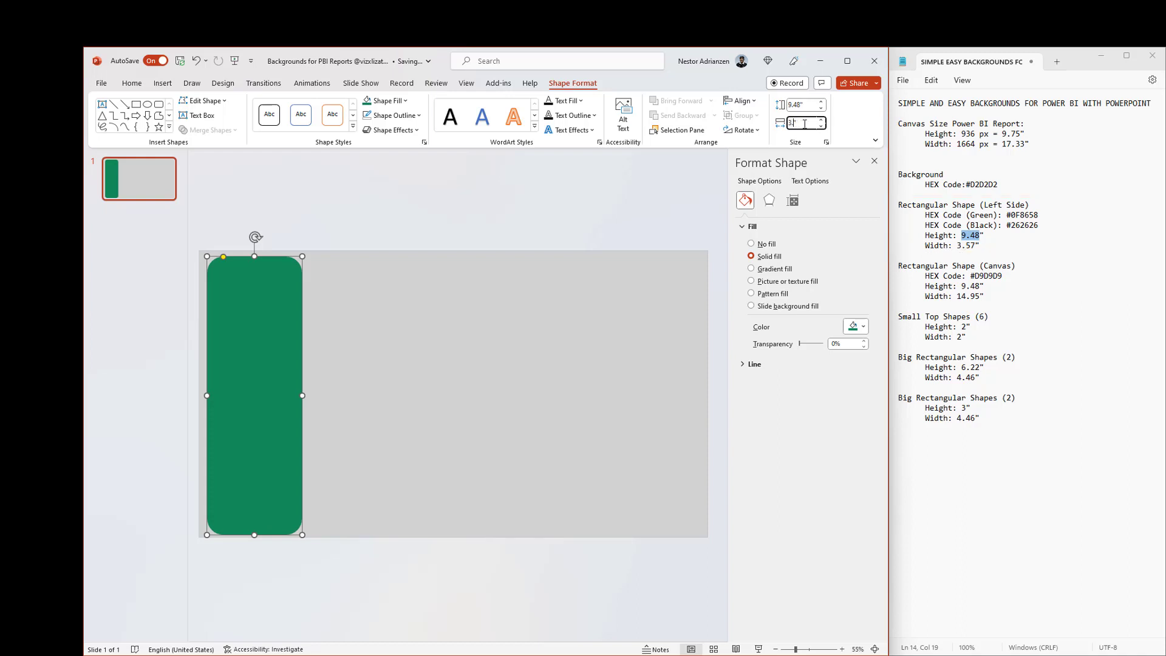
{"action": "type", "text": "57"}
{"action": "key", "text": "Return"}
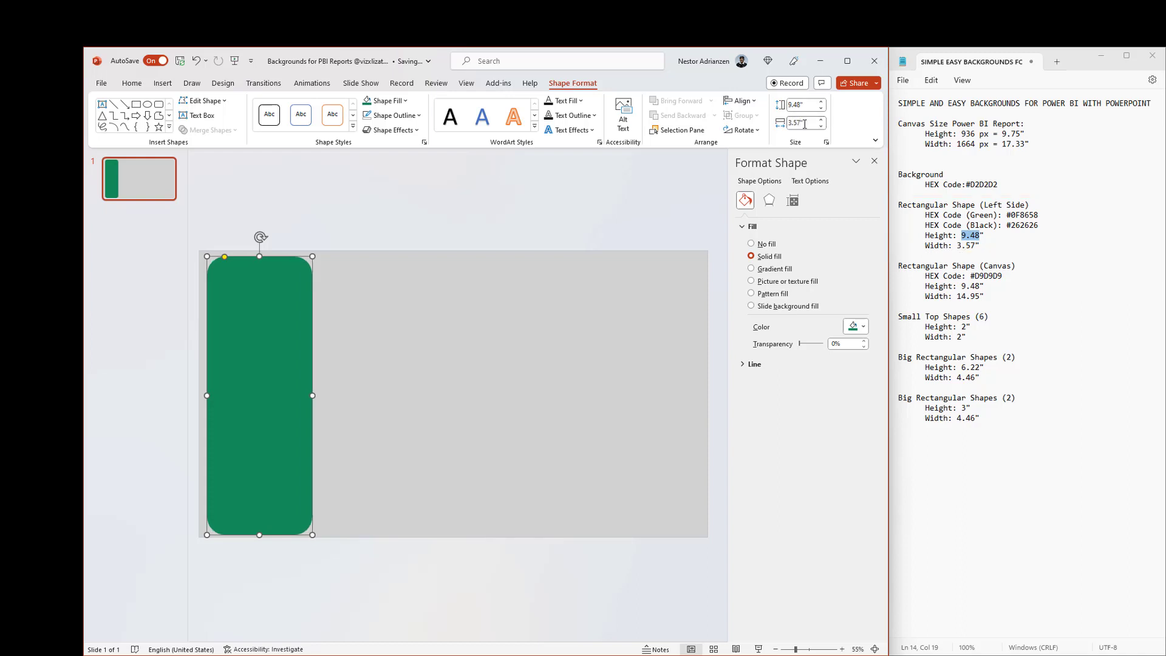
{"action": "left_click", "coordinate": [377, 362]}
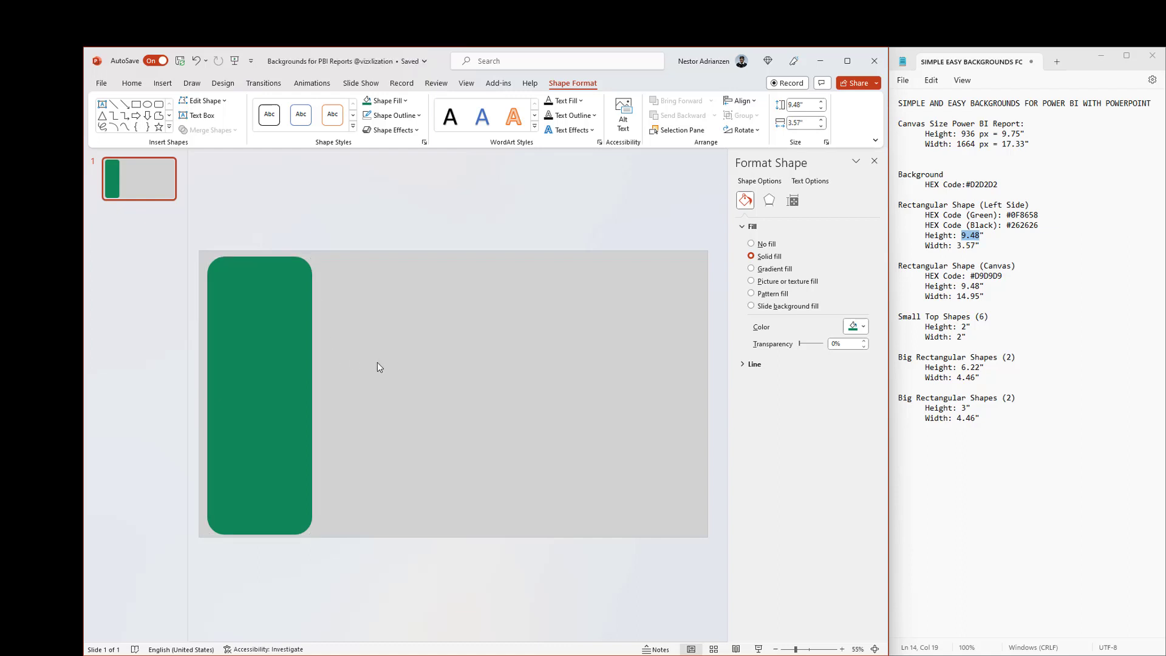
- Nudge the green rectangle slightly up and towards the slide's edge, and slightly reduce its corner rounding
{"action": "left_click", "coordinate": [260, 374]}
{"action": "left_click_drag", "start_coordinate": [260, 367], "coordinate": [259, 365]}
{"action": "left_click_drag", "start_coordinate": [224, 256], "coordinate": [221, 258]}
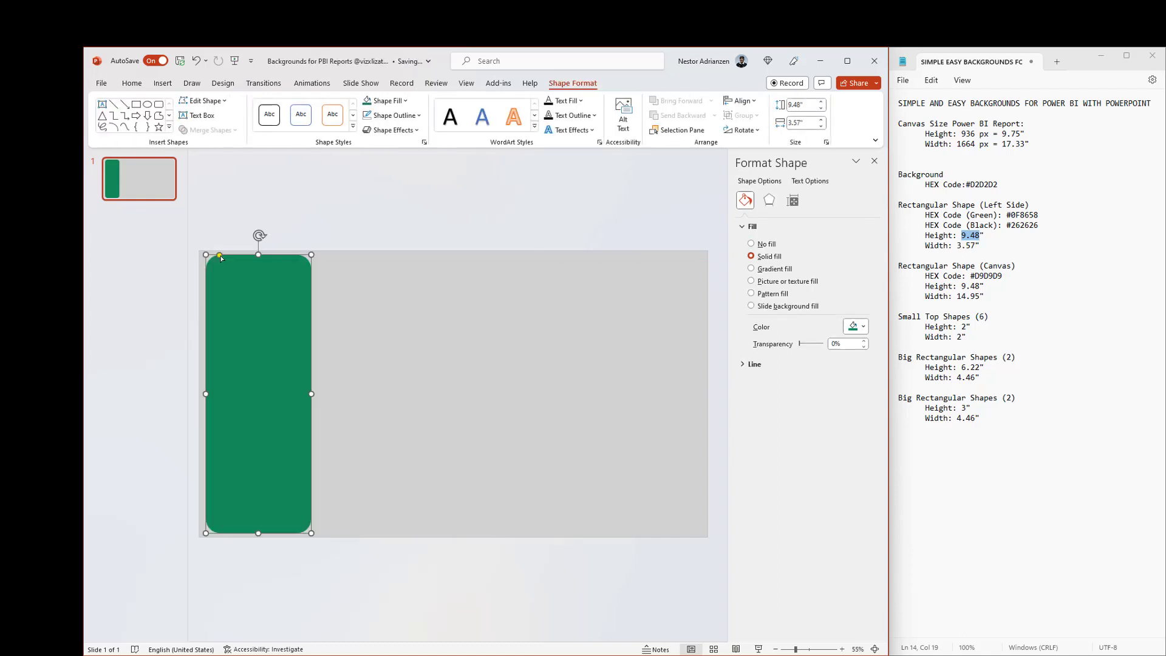
{"action": "left_click", "coordinate": [402, 331]}
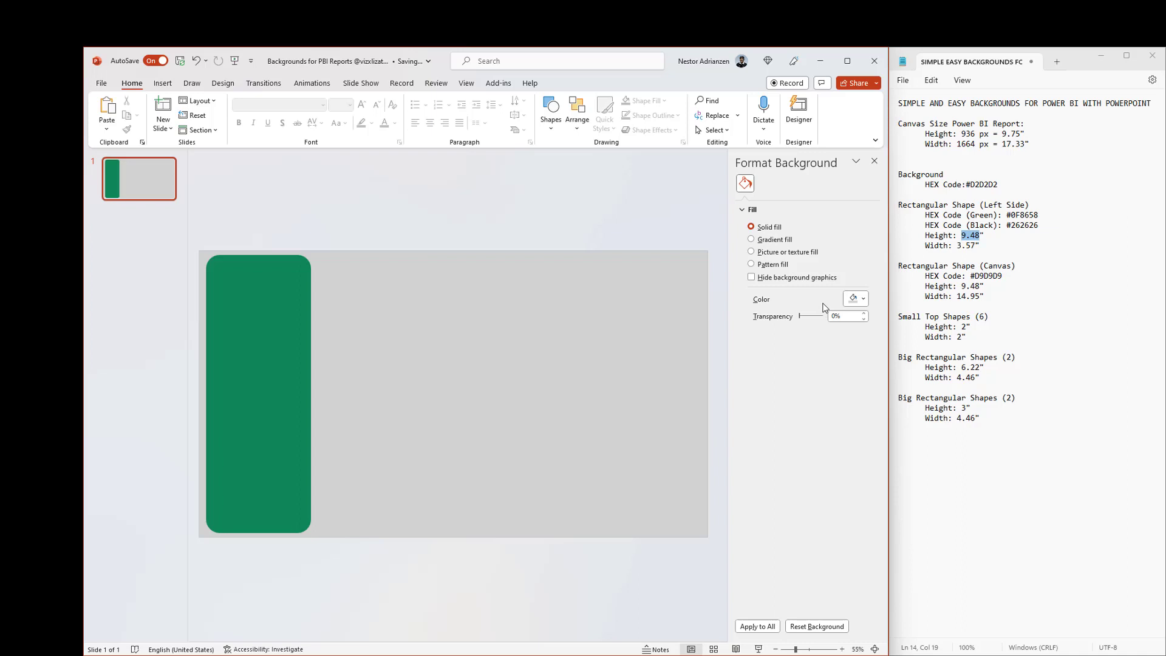
- Duplicate the green rectangle and place the copy level with it, shifted right so the two partly overlap
{"action": "left_click", "coordinate": [262, 359]}
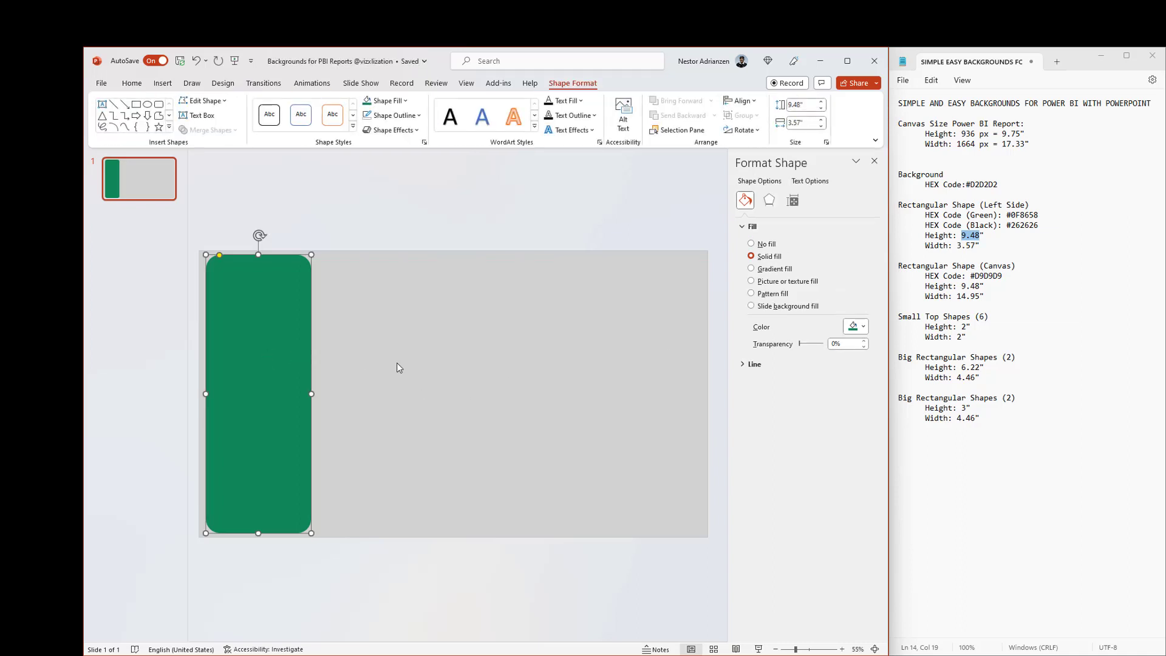
{"action": "key", "text": "ctrl+d"}
{"action": "left_click_drag", "start_coordinate": [239, 377], "coordinate": [280, 385]}
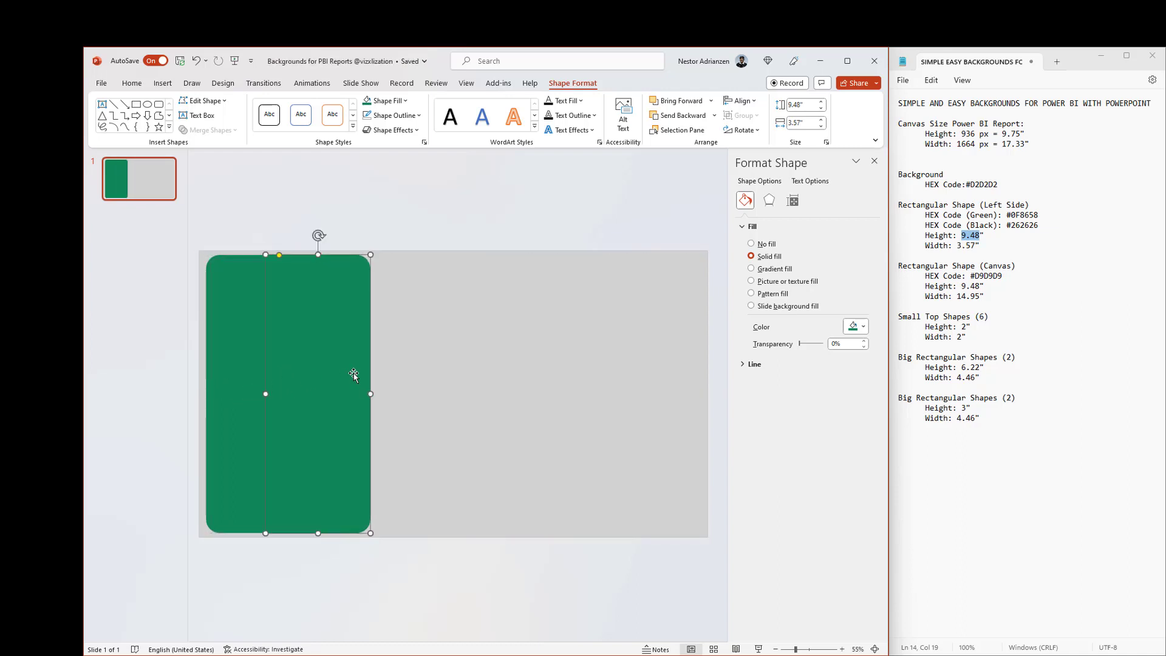
- Fill the duplicated rectangle with the canvas colour #D9D9D9 from the notes
{"action": "left_click_drag", "start_coordinate": [1006, 277], "coordinate": [978, 277]}
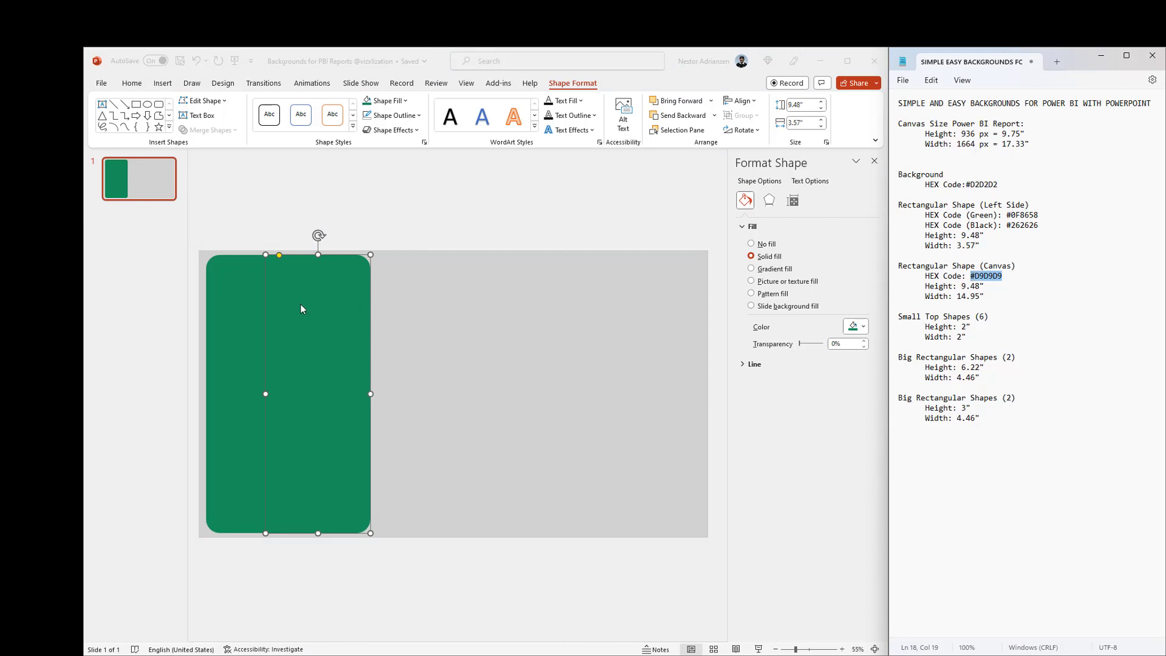
{"action": "left_click", "coordinate": [403, 101]}
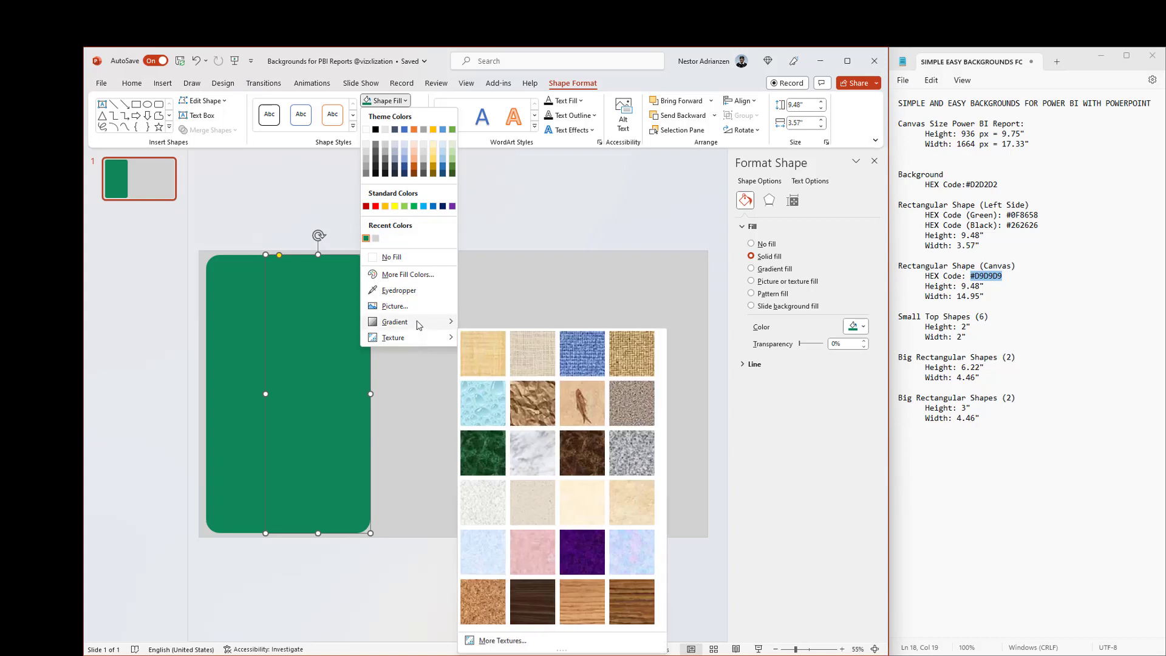
{"action": "left_click", "coordinate": [407, 275]}
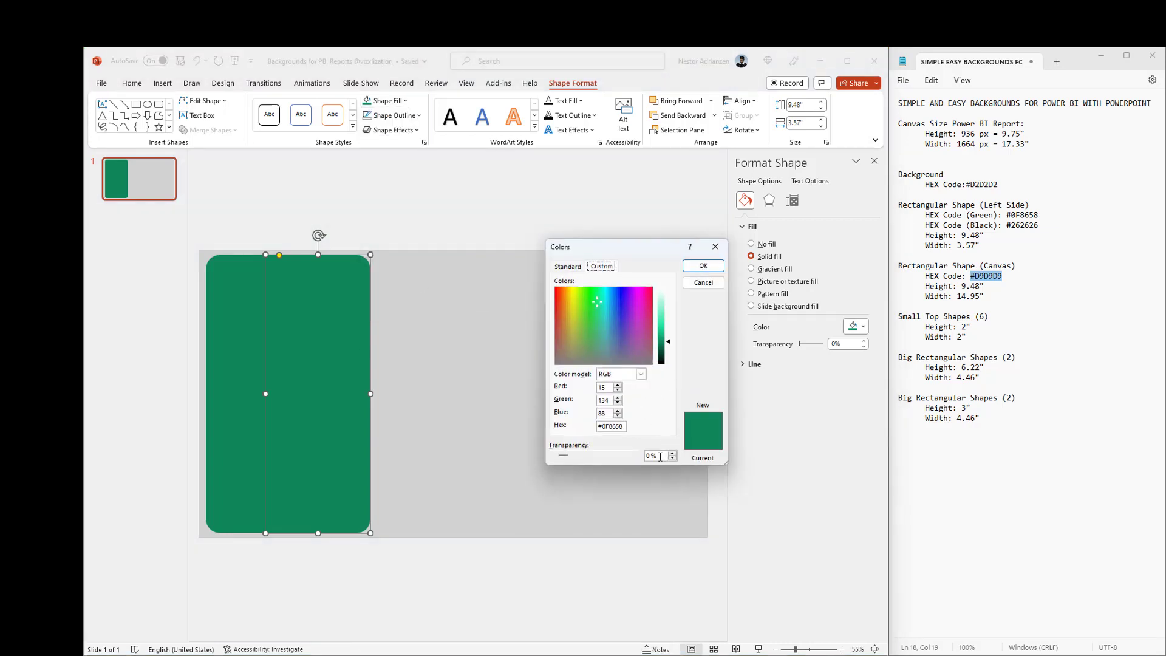
{"action": "left_click_drag", "start_coordinate": [626, 427], "coordinate": [585, 428]}
{"action": "type", "text": "#D9D9D9"}
{"action": "left_click", "coordinate": [702, 265]}
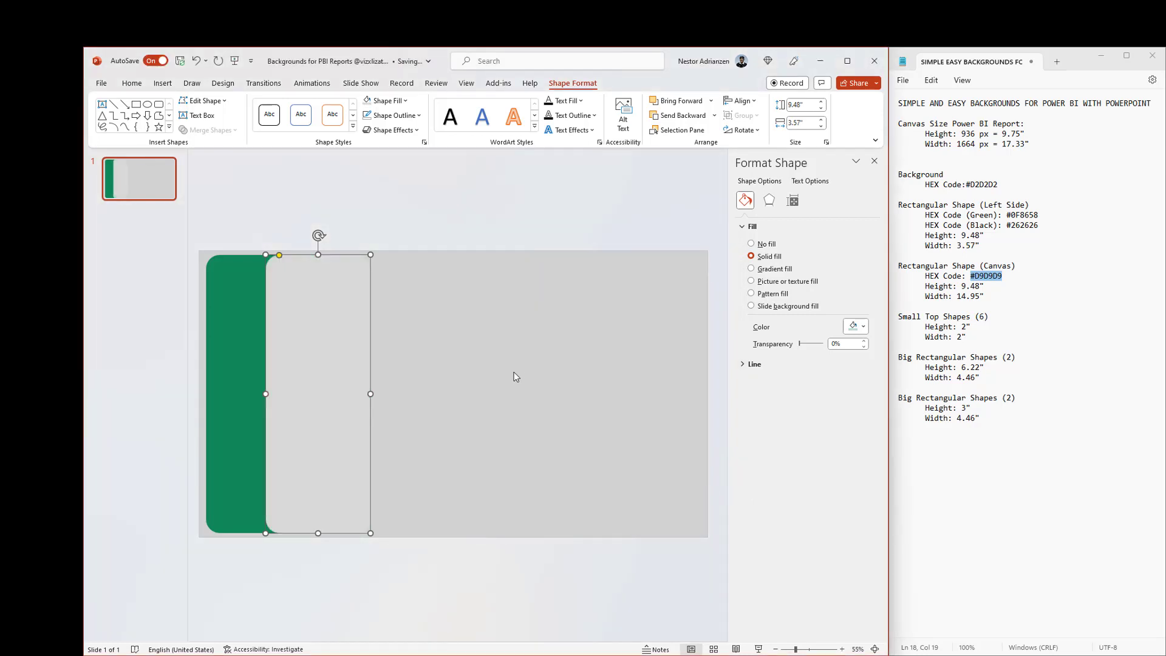
- Stretch the light grey rectangle across the slide and set its width to 14.95"
{"action": "key", "text": "Delete"}
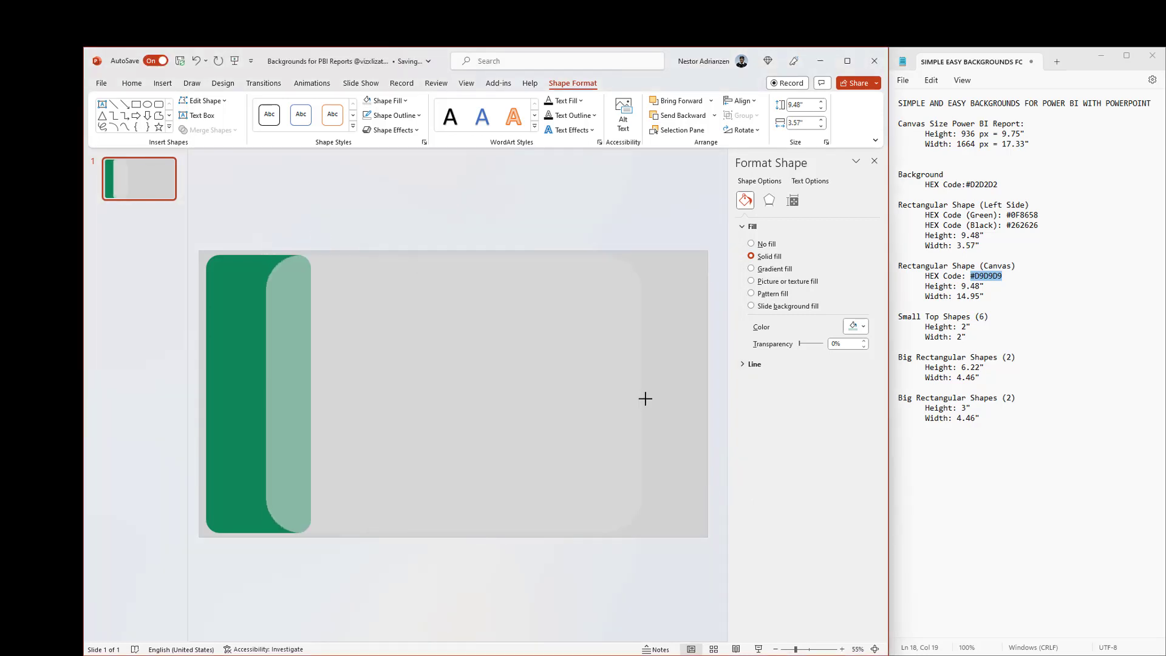
{"action": "left_click_drag", "start_coordinate": [693, 398], "coordinate": [692, 401]}
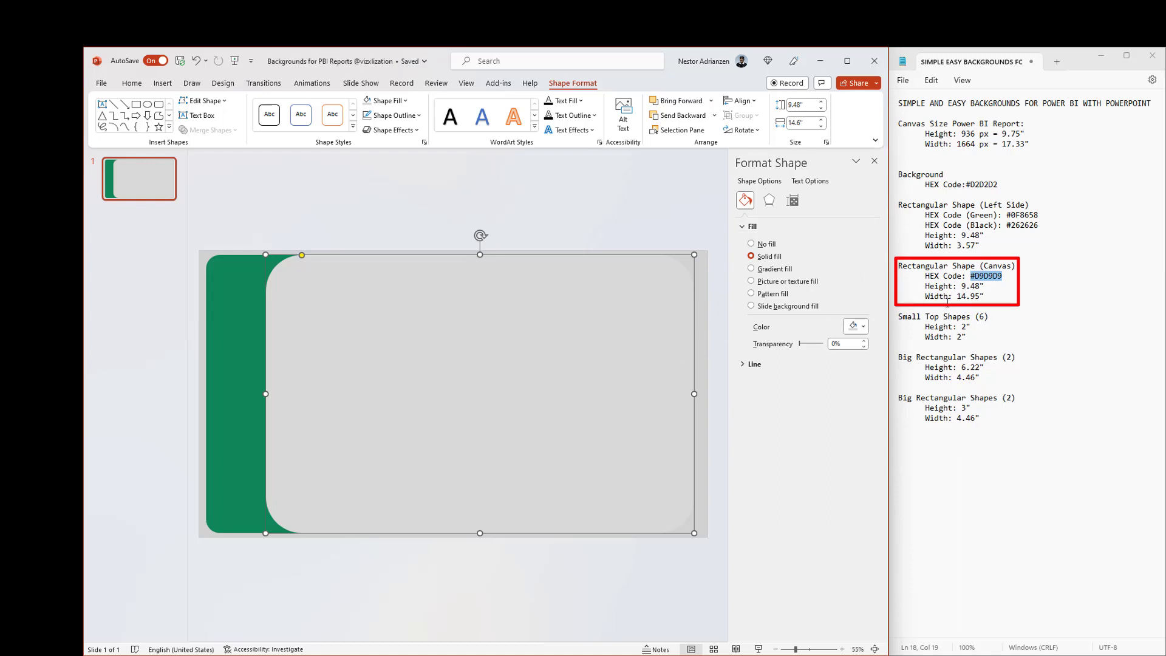
{"action": "left_click", "coordinate": [802, 125]}
{"action": "key", "text": "BackSpace"}
{"action": "key", "text": "Return"}
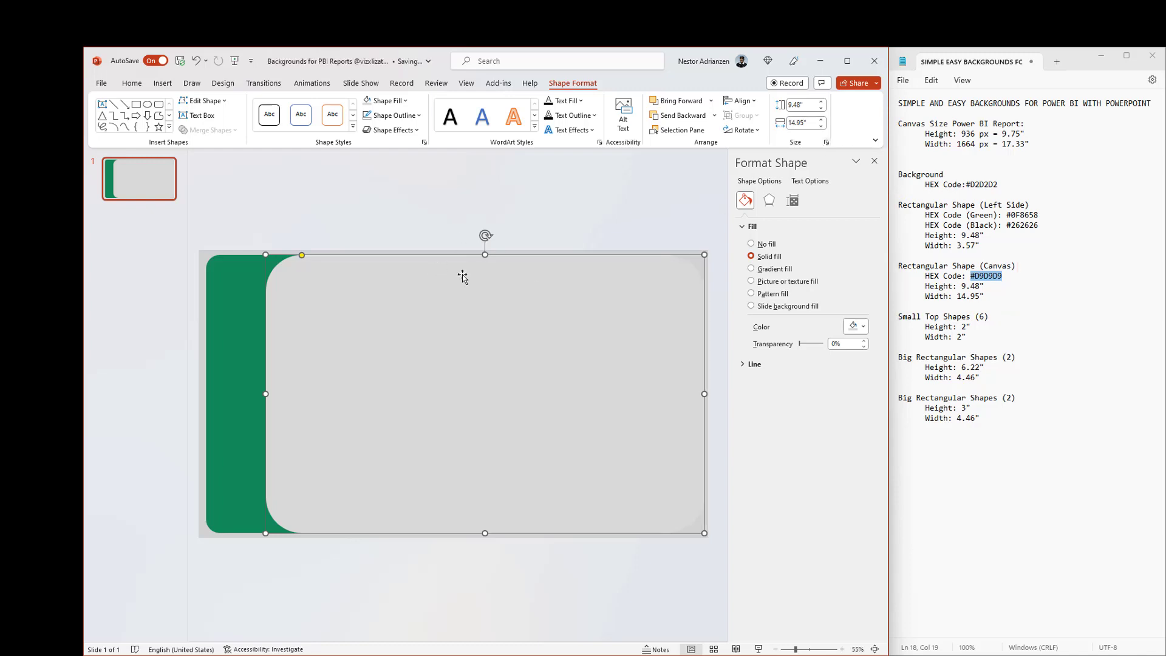
- Reduce the corner rounding of the grey canvas shape and slightly increase that of the green panel
{"action": "left_click_drag", "start_coordinate": [302, 256], "coordinate": [286, 262]}
{"action": "left_click", "coordinate": [234, 288]}
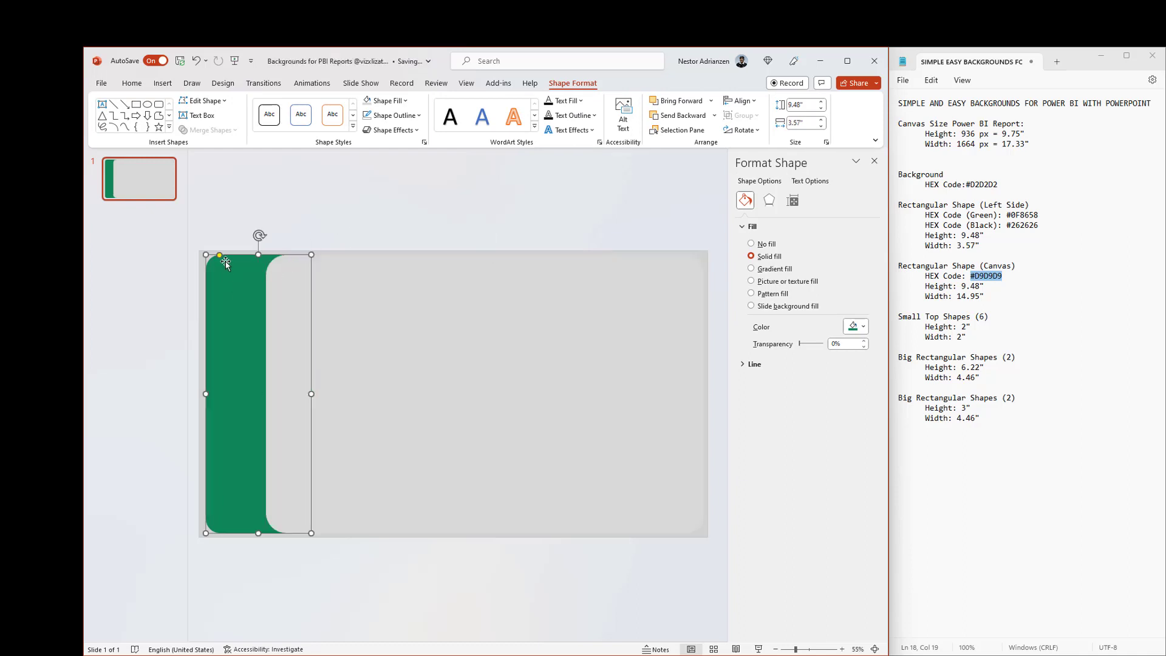
{"action": "left_click_drag", "start_coordinate": [220, 257], "coordinate": [225, 257]}
{"action": "left_click", "coordinate": [341, 230]}
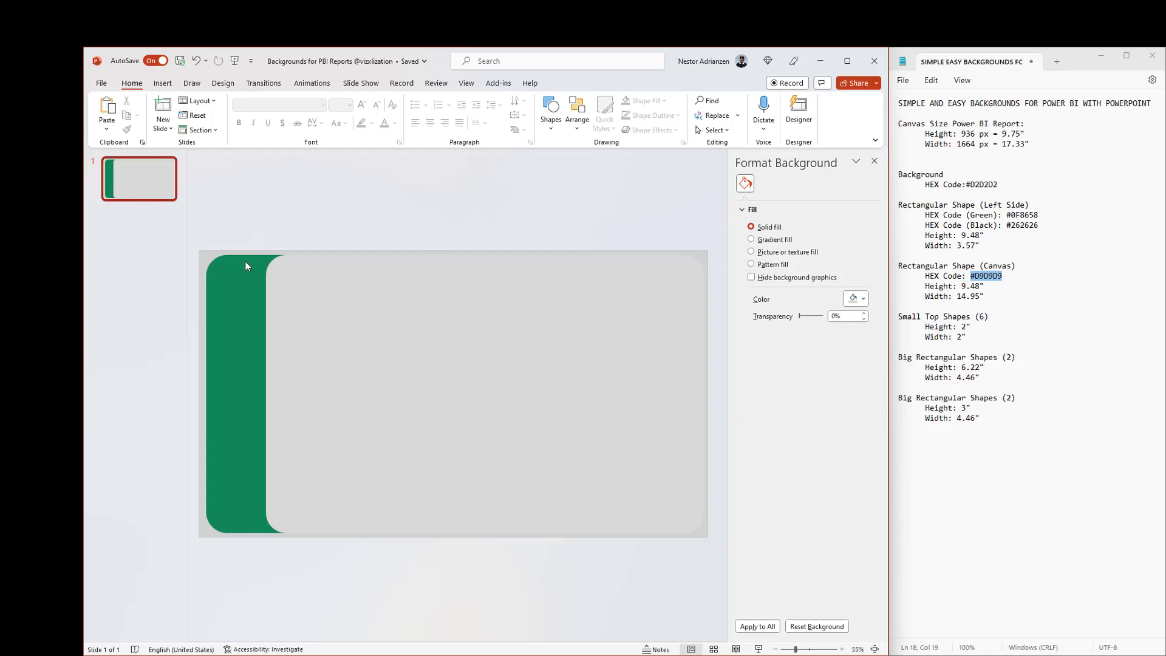
- Duplicate the canvas shape as a tile about 4.36" high and 4.28" wide near its upper left, and fill it with very light grey
{"action": "left_click", "coordinate": [398, 313]}
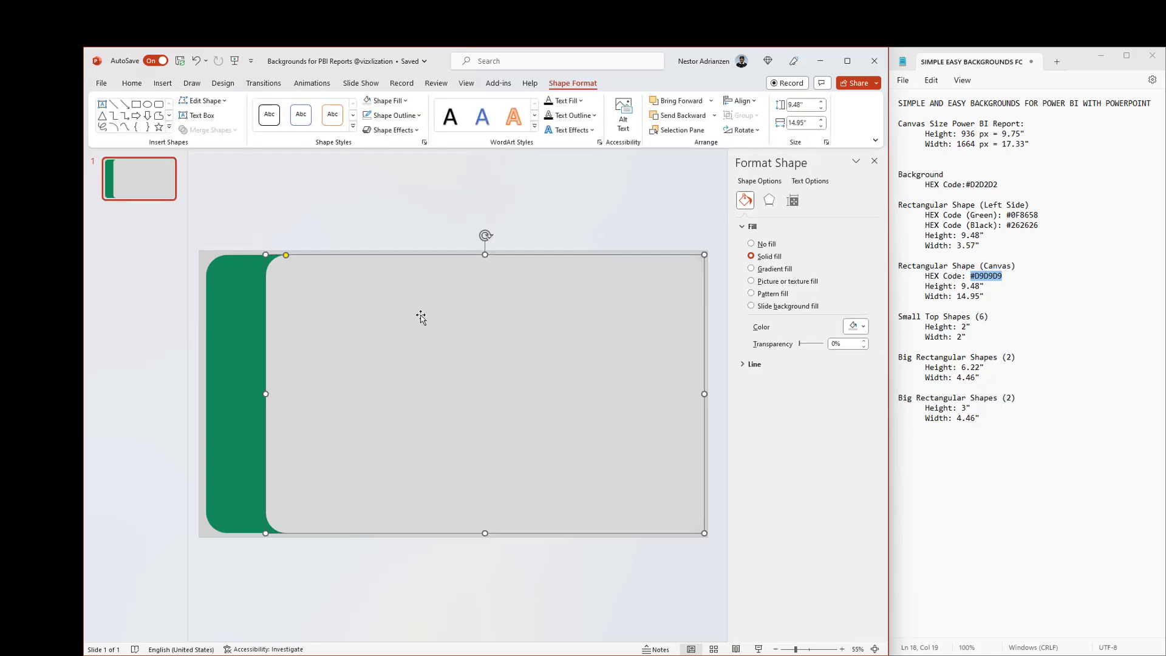
{"action": "key", "text": "ctrl+z"}
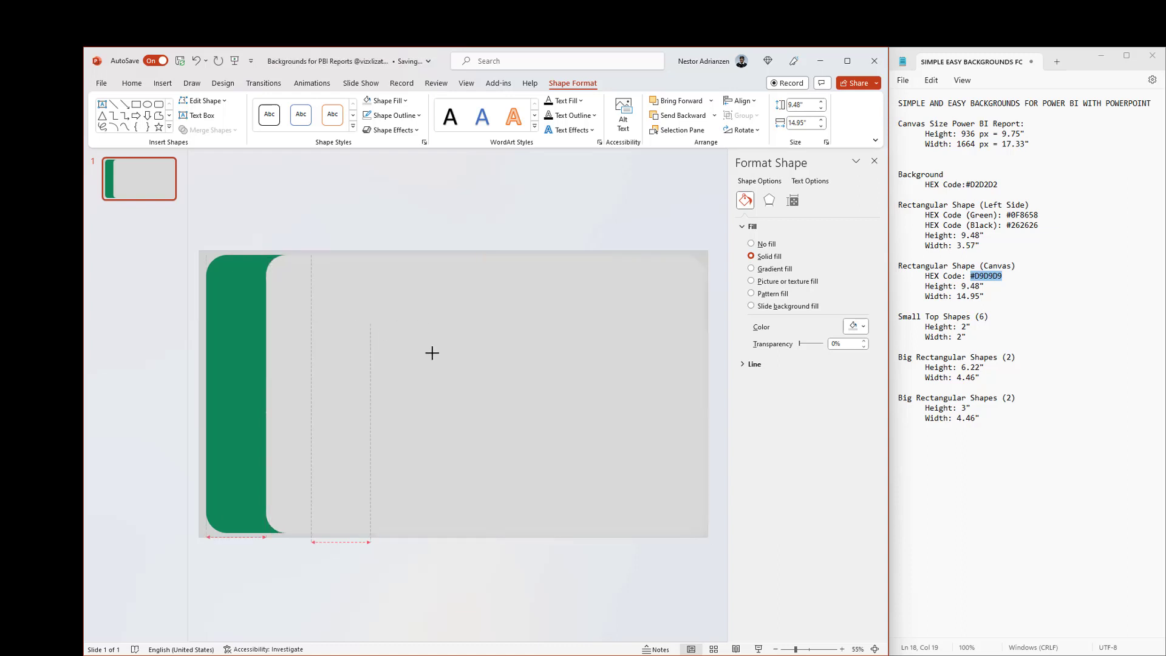
{"action": "left_click_drag", "start_coordinate": [576, 405], "coordinate": [708, 541]}
{"action": "key", "text": "Escape"}
{"action": "left_click", "coordinate": [360, 315]}
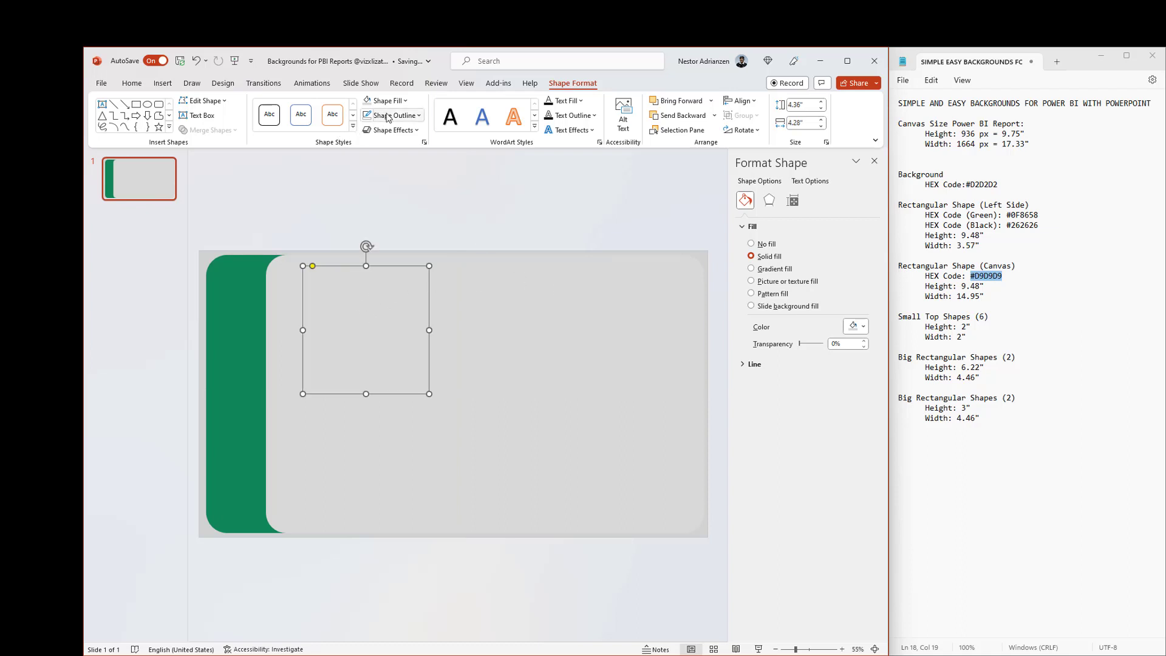
{"action": "left_click", "coordinate": [404, 101]}
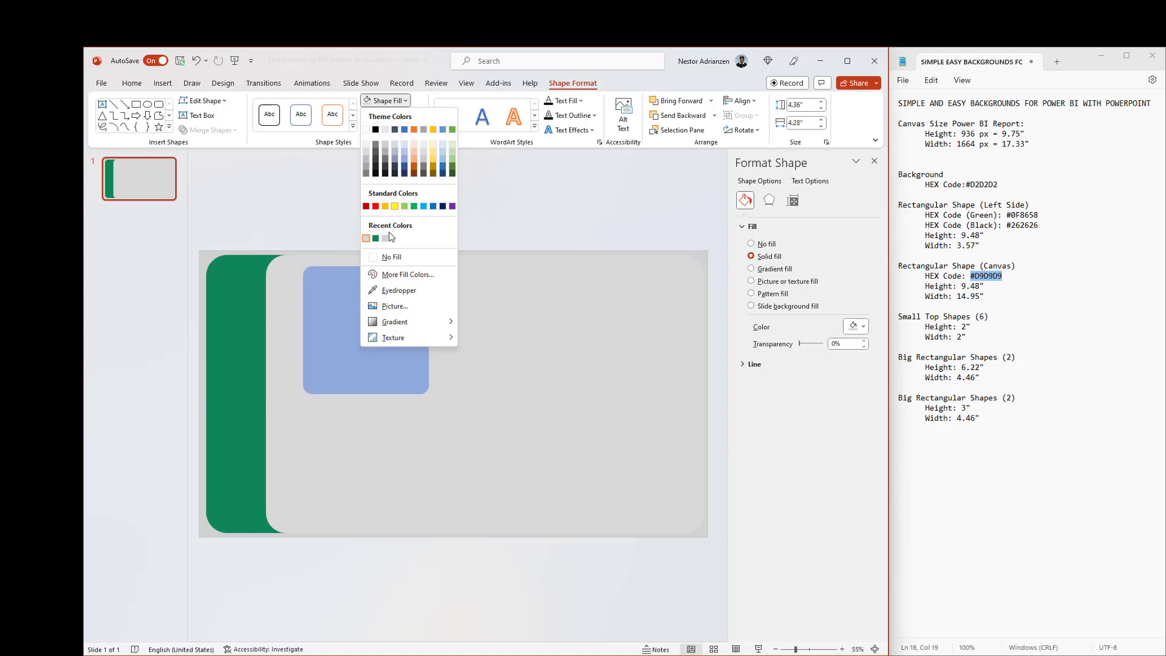
{"action": "left_click", "coordinate": [367, 144]}
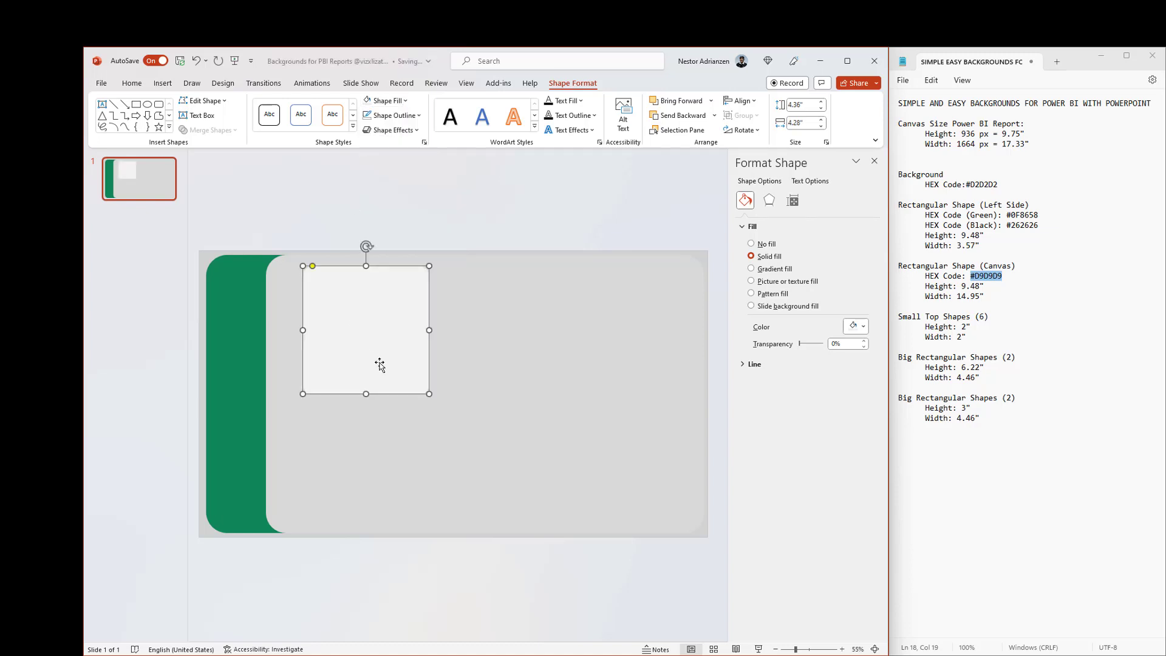
- Shrink the light tile at the canvas's upper-left corner and set it to 2" high and 2" wide
{"action": "left_click_drag", "start_coordinate": [429, 394], "coordinate": [305, 306]}
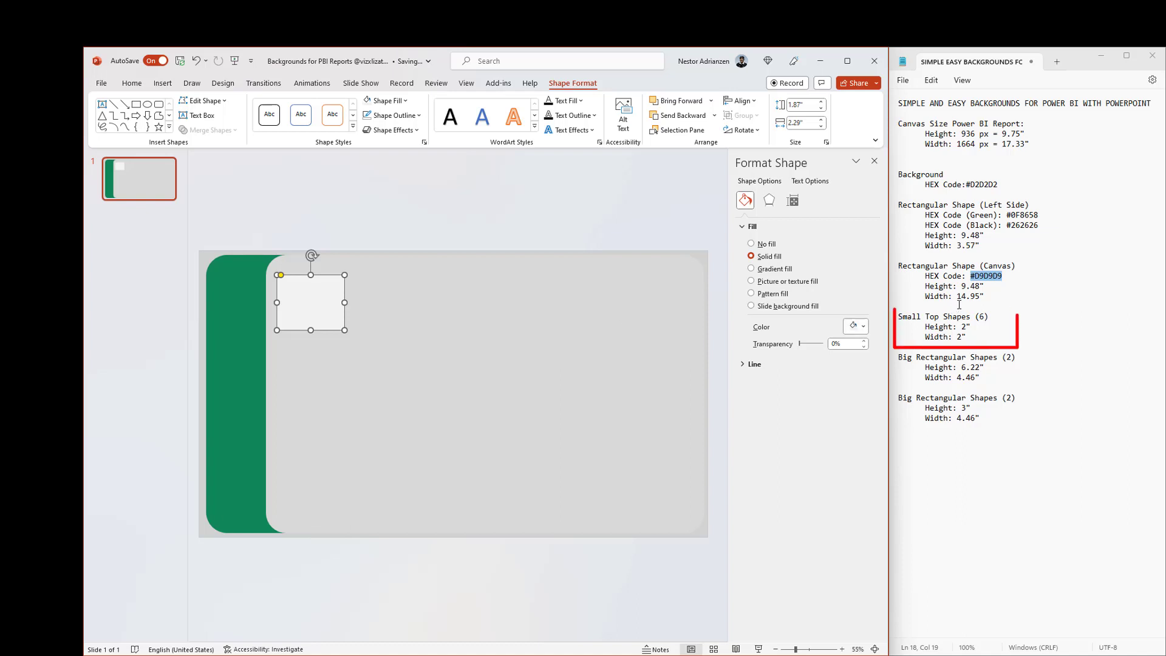
{"action": "left_click", "coordinate": [964, 328]}
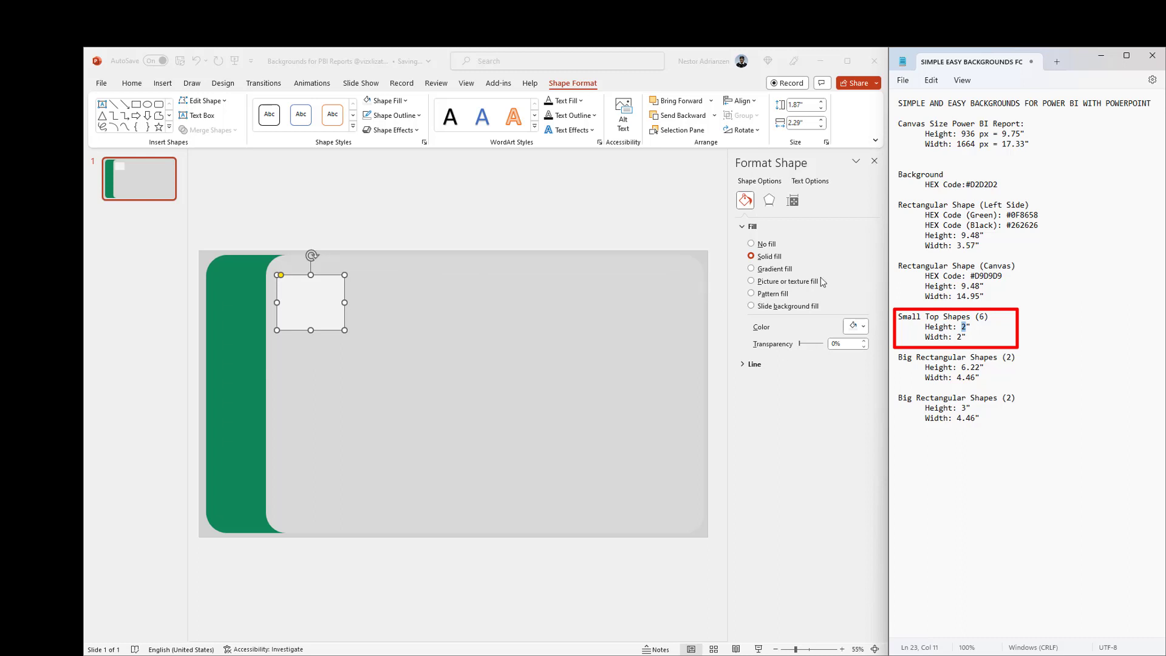
{"action": "left_click", "coordinate": [804, 106]}
{"action": "type", "text": "2"}
{"action": "key", "text": "Return"}
{"action": "left_click", "coordinate": [807, 123]}
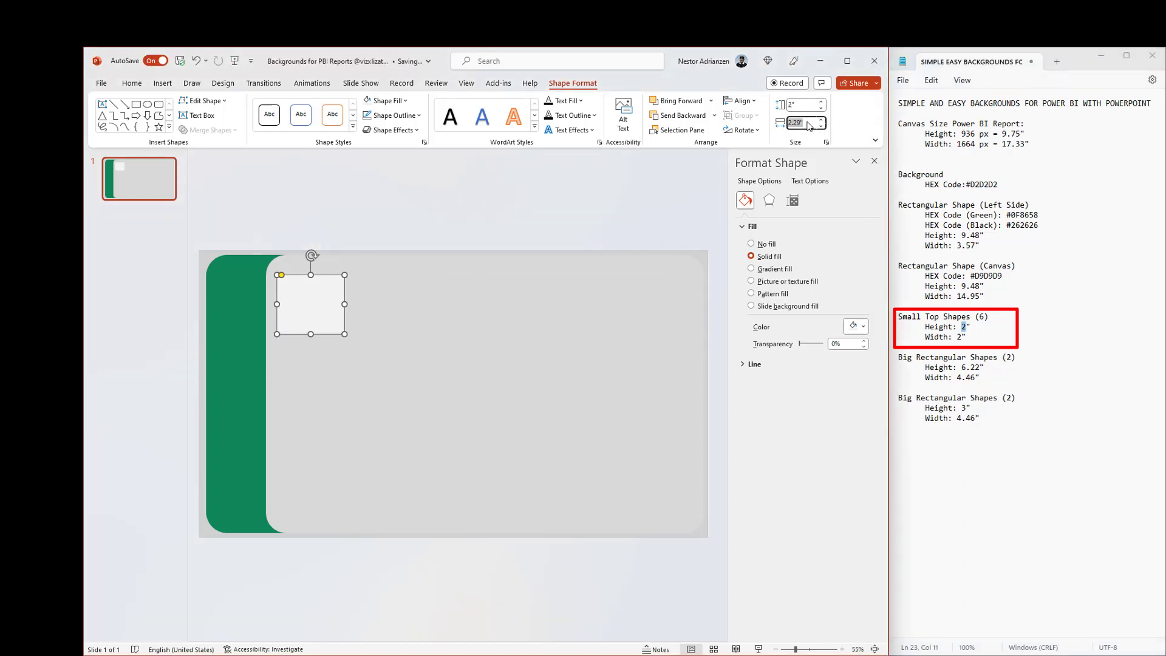
{"action": "type", "text": "2"}
{"action": "key", "text": "Return"}
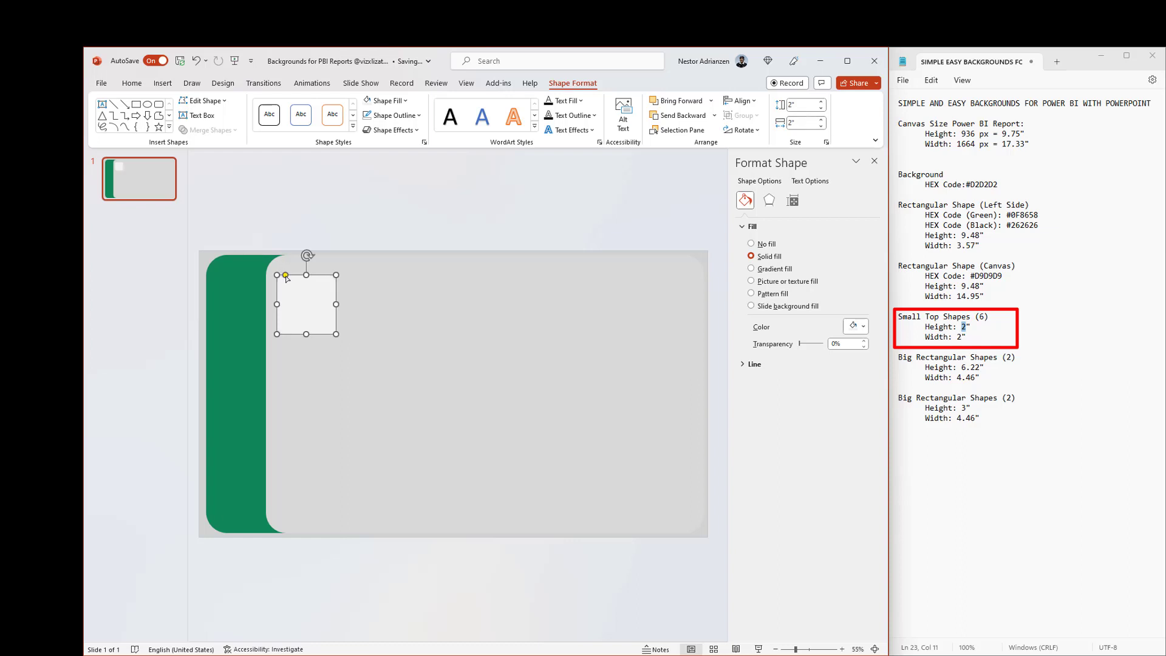
{"action": "left_click", "coordinate": [423, 326]}
- Duplicate the 2" tile into six tiles and spread them in a row along the top of the canvas
{"action": "left_click", "coordinate": [319, 316]}
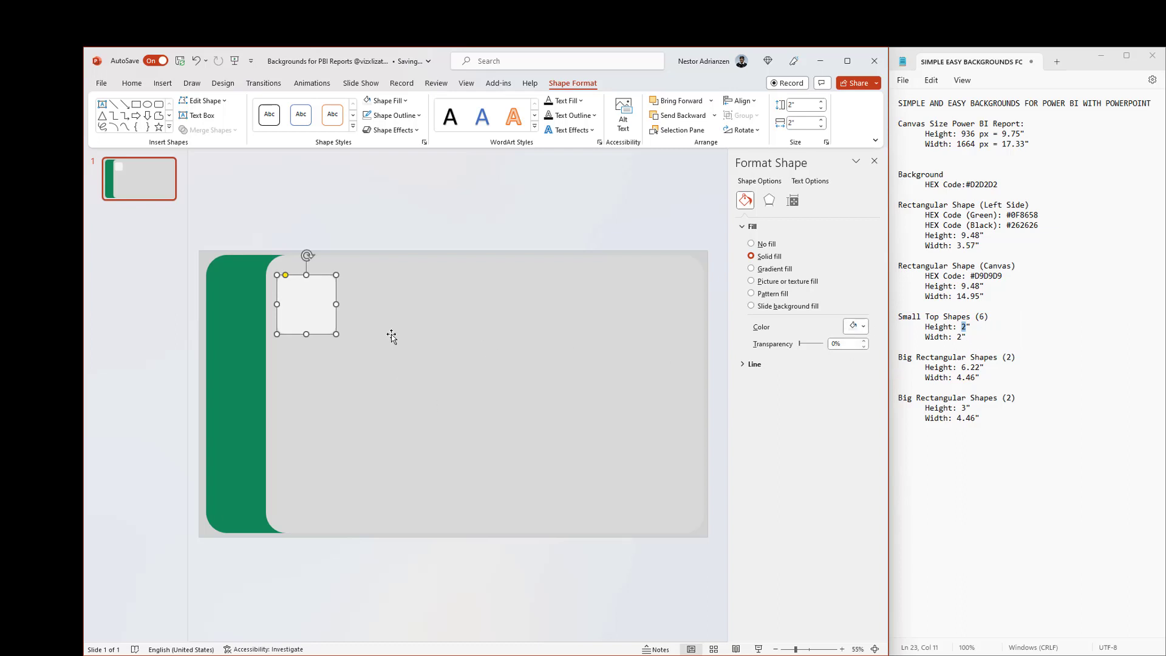
{"action": "left_click_drag", "start_coordinate": [317, 318], "coordinate": [321, 323]}
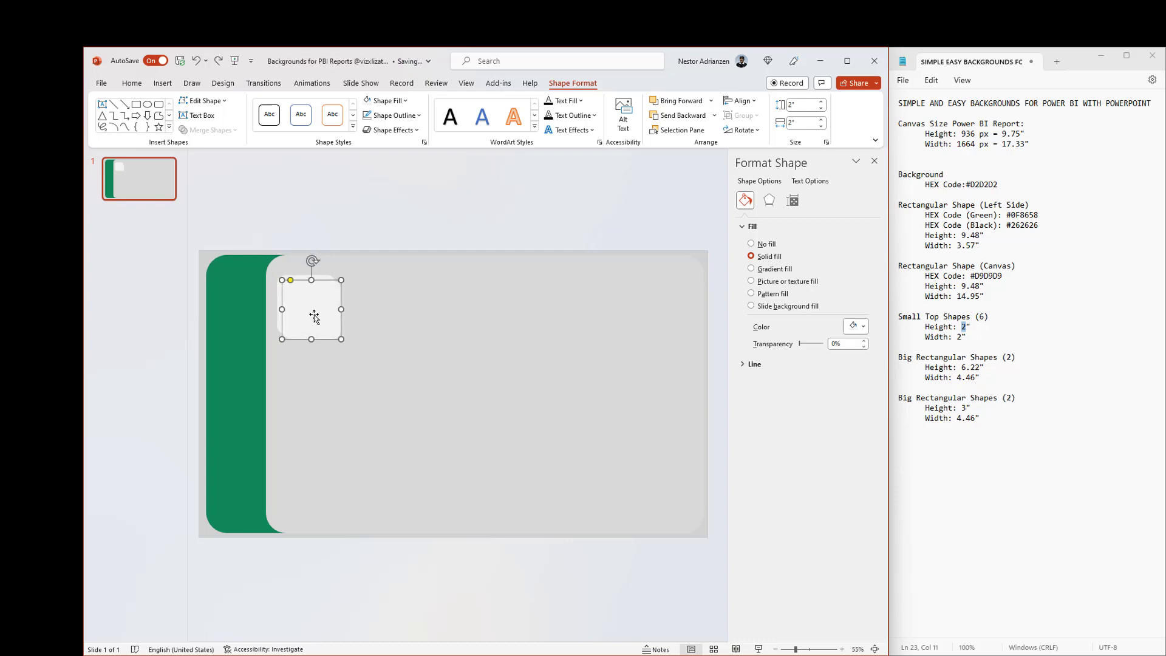
{"action": "key", "text": "ctrl+d"}
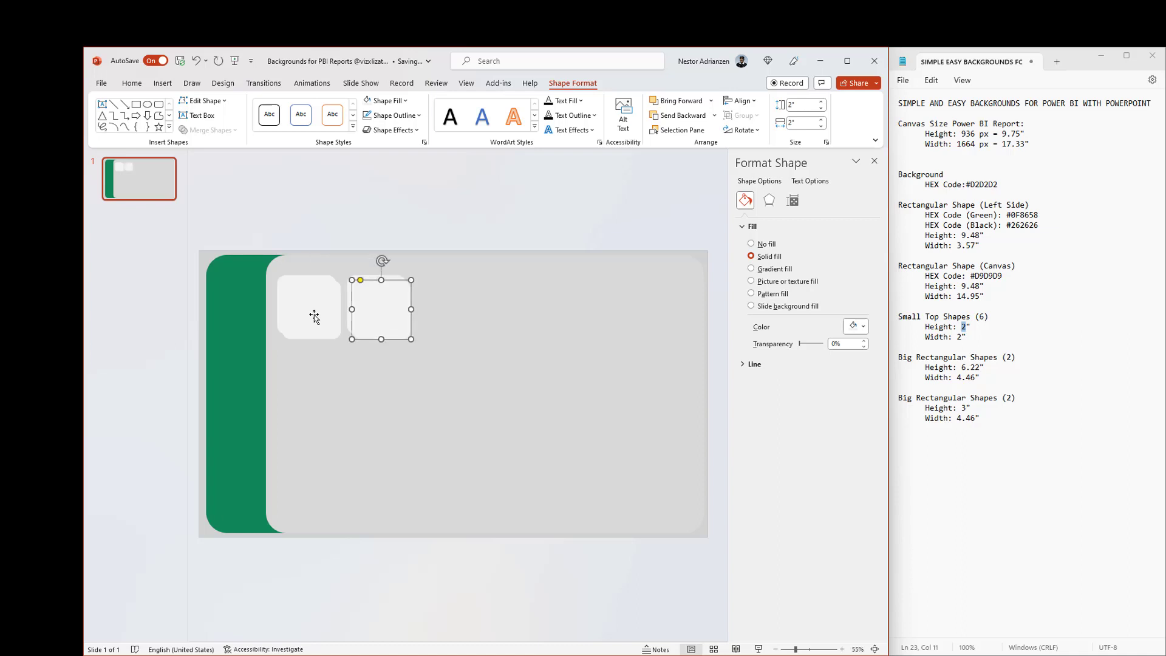
{"action": "key", "text": "ctrl+d"}
{"action": "left_click_drag", "start_coordinate": [385, 316], "coordinate": [645, 301]}
{"action": "left_click_drag", "start_coordinate": [387, 310], "coordinate": [479, 308]}
{"action": "mouse_move", "coordinate": [346, 307]}
{"action": "left_mouse_down"}
{"action": "mouse_move", "coordinate": [375, 306]}
{"action": "mouse_move", "coordinate": [358, 304]}
{"action": "left_mouse_up"}
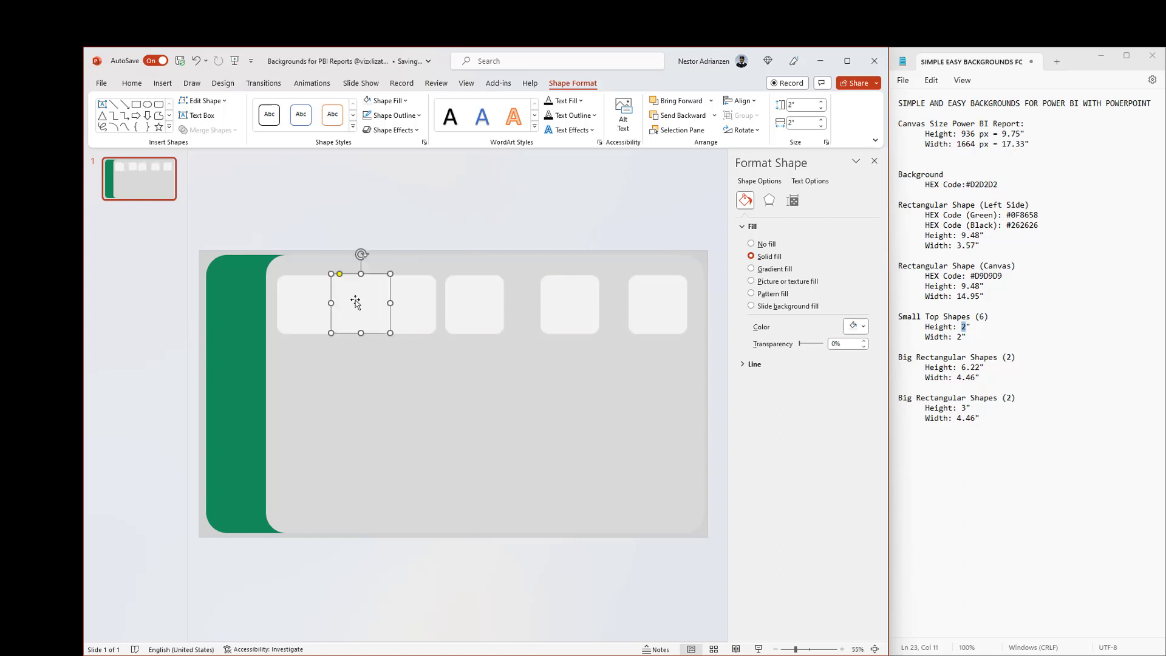
- Reposition the individual tiles so the six sit in a roughly evenly spaced row across the canvas
{"action": "left_click_drag", "start_coordinate": [647, 312], "coordinate": [658, 313]}
{"action": "left_click_drag", "start_coordinate": [570, 312], "coordinate": [594, 312]}
{"action": "left_click_drag", "start_coordinate": [464, 307], "coordinate": [505, 323]}
{"action": "left_click", "coordinate": [617, 326]}
{"action": "left_click", "coordinate": [448, 316]}
{"action": "left_click_drag", "start_coordinate": [358, 302], "coordinate": [372, 302]}
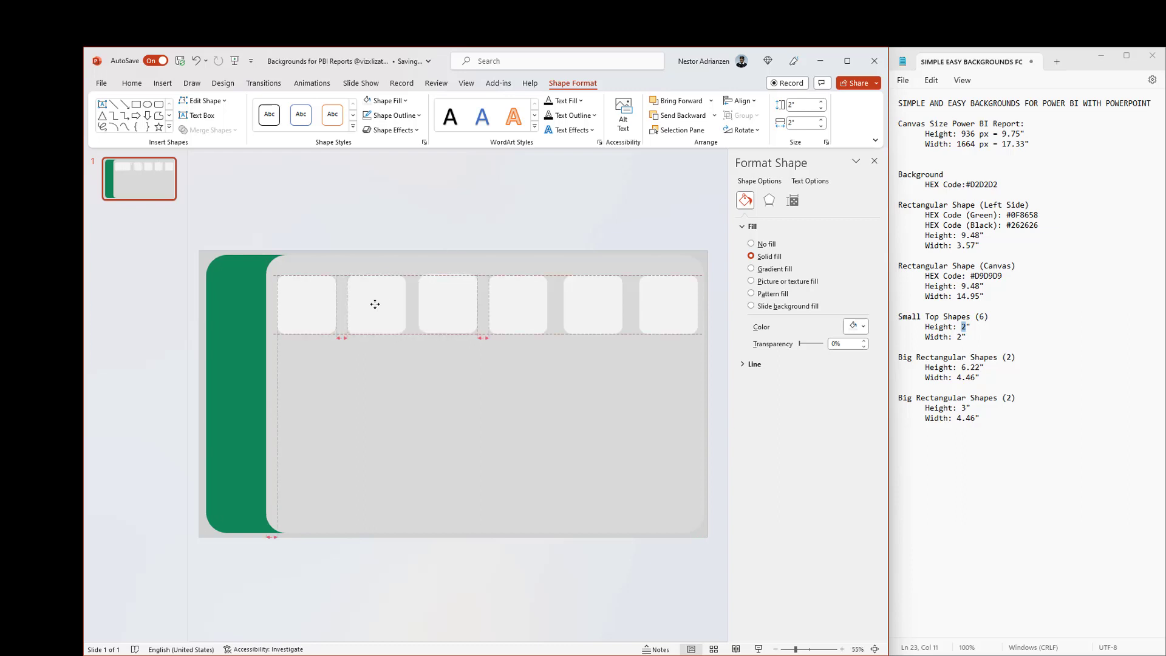
{"action": "left_click_drag", "start_coordinate": [443, 312], "coordinate": [444, 312]}
{"action": "left_click_drag", "start_coordinate": [528, 320], "coordinate": [531, 320]}
{"action": "left_click_drag", "start_coordinate": [580, 324], "coordinate": [584, 324]}
{"action": "left_click", "coordinate": [664, 320]}
{"action": "left_click", "coordinate": [356, 312]}
{"action": "left_click", "coordinate": [337, 320]}
{"action": "left_click_drag", "start_coordinate": [361, 320], "coordinate": [374, 320]}
{"action": "left_click", "coordinate": [476, 327]}
{"action": "left_click_drag", "start_coordinate": [530, 328], "coordinate": [534, 328]}
- Shift the row of six tiles slightly down on the canvas and deselect it
{"action": "left_click", "coordinate": [307, 316]}
{"action": "left_click_drag", "start_coordinate": [318, 318], "coordinate": [511, 325]}
{"action": "key", "text": "Escape"}
{"action": "left_click", "coordinate": [312, 307]}
{"action": "left_click", "coordinate": [443, 320]}
{"action": "left_click", "coordinate": [600, 325]}
{"action": "left_click_drag", "start_coordinate": [600, 325], "coordinate": [659, 324]}
{"action": "left_click", "coordinate": [421, 390]}
- Select all six small tiles and distribute them horizontally
{"action": "left_click", "coordinate": [312, 323]}
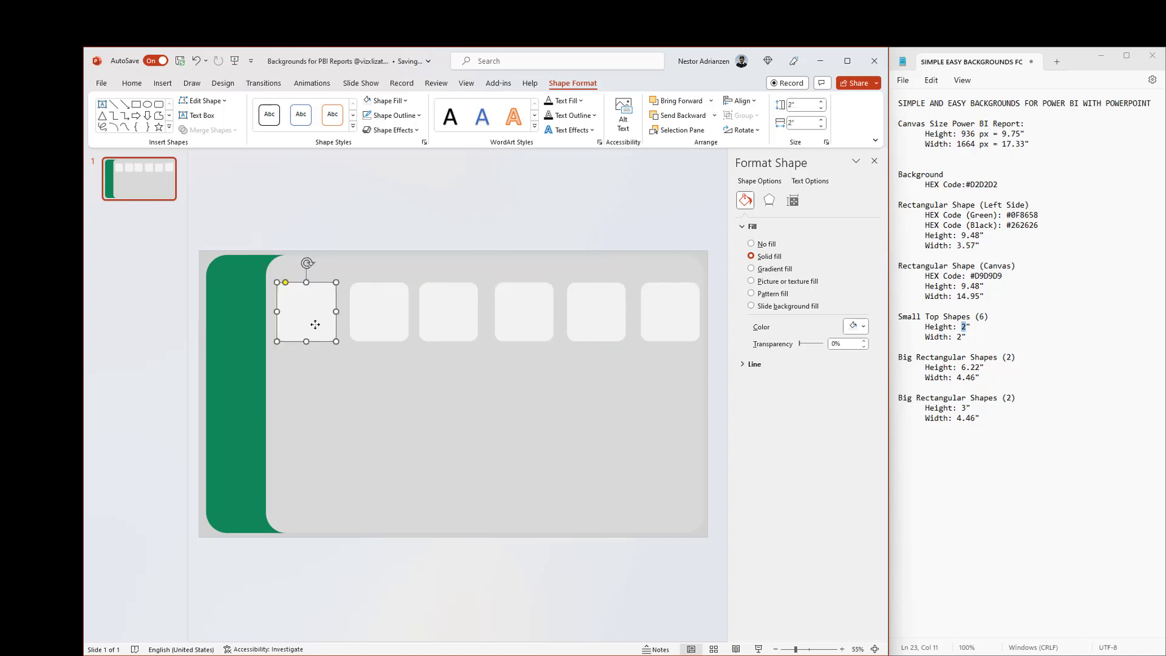
{"action": "left_click", "coordinate": [379, 323], "text": "shift"}
{"action": "left_click", "coordinate": [450, 328], "text": "shift"}
{"action": "left_click", "coordinate": [525, 331], "text": "shift"}
{"action": "left_click", "coordinate": [595, 334], "text": "shift"}
{"action": "left_click", "coordinate": [659, 332], "text": "shift"}
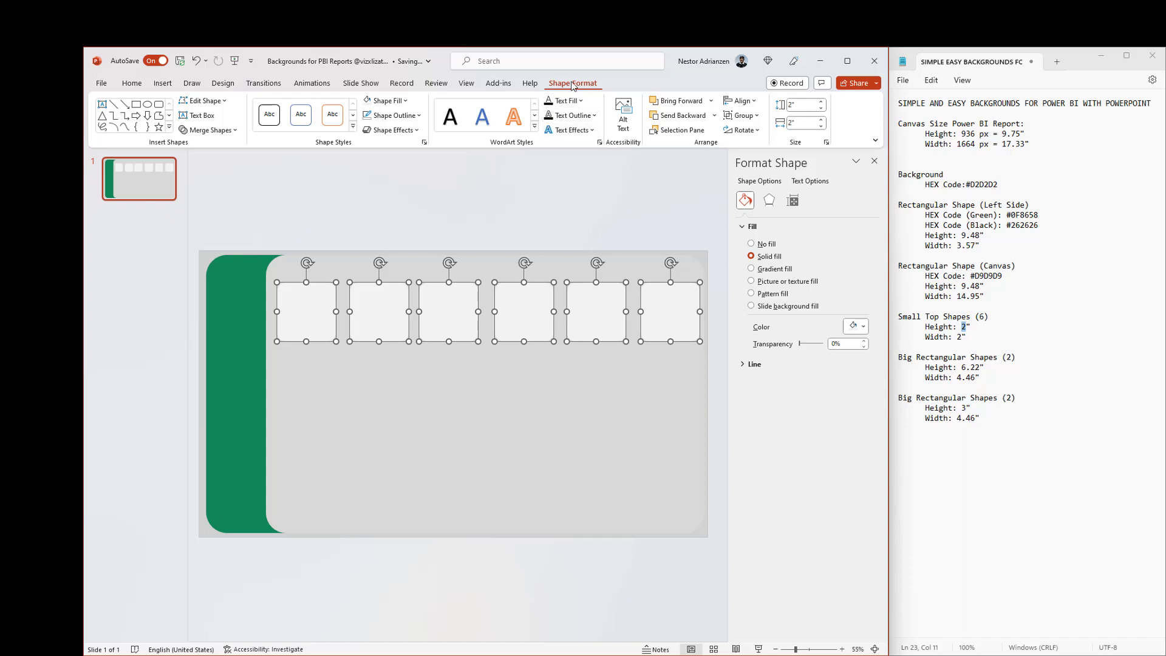
{"action": "left_click", "coordinate": [756, 102]}
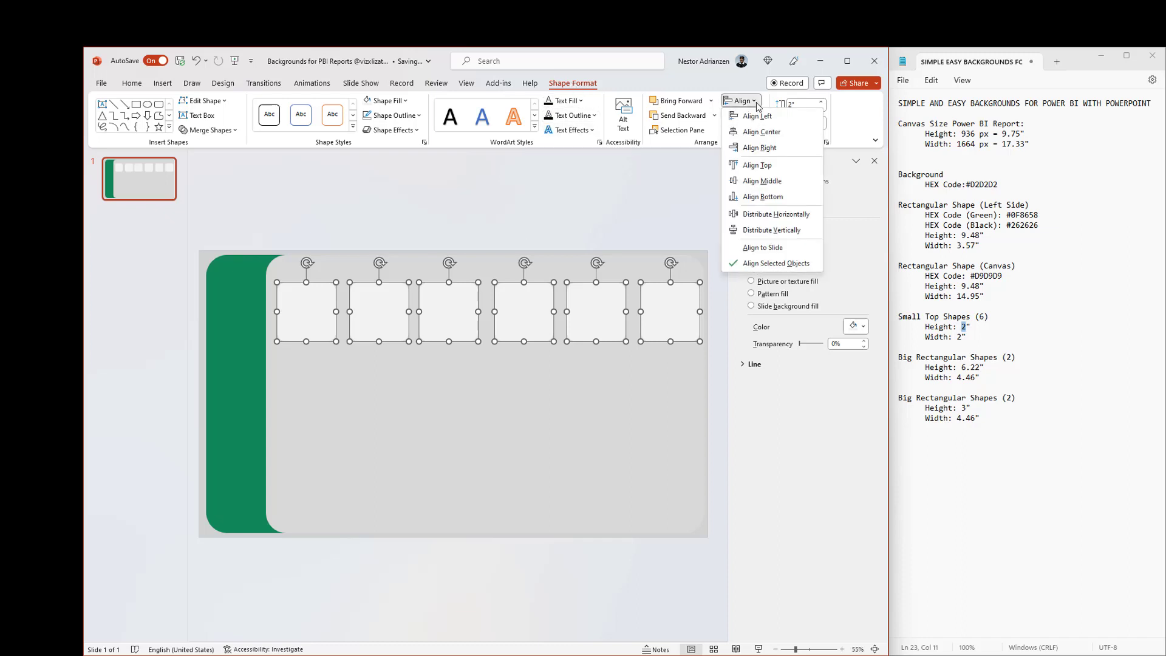
{"action": "left_click", "coordinate": [789, 215]}
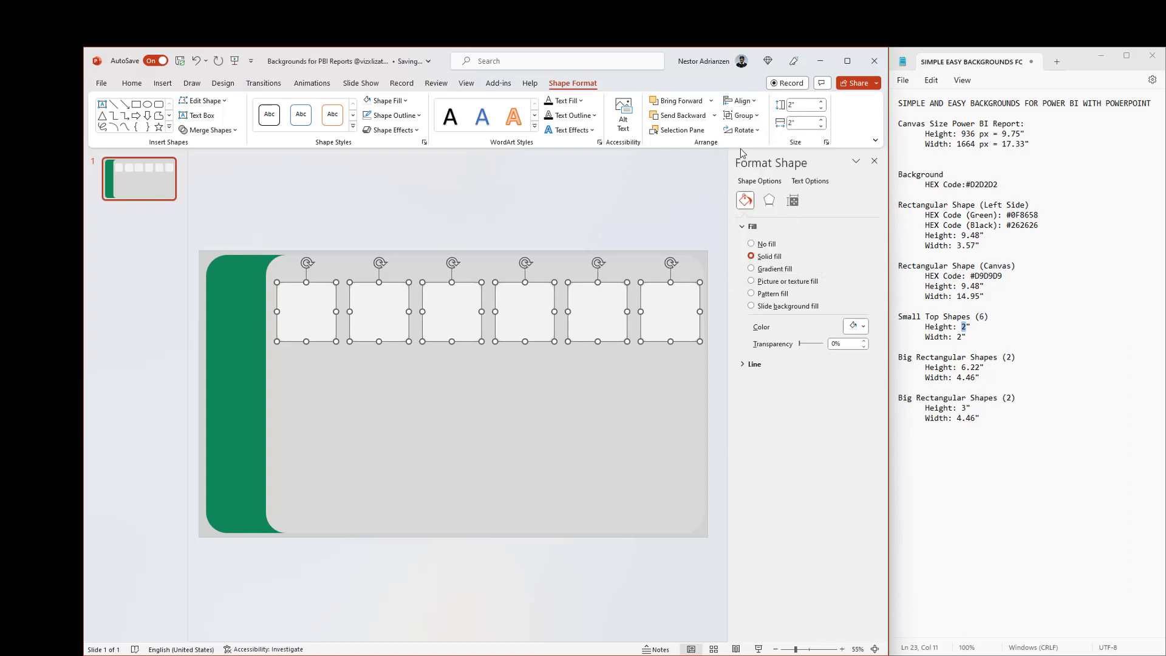
- Align the six tiles by their middles, then go to the big rectangular shapes' 6.22" height in the notes
{"action": "left_click", "coordinate": [755, 104]}
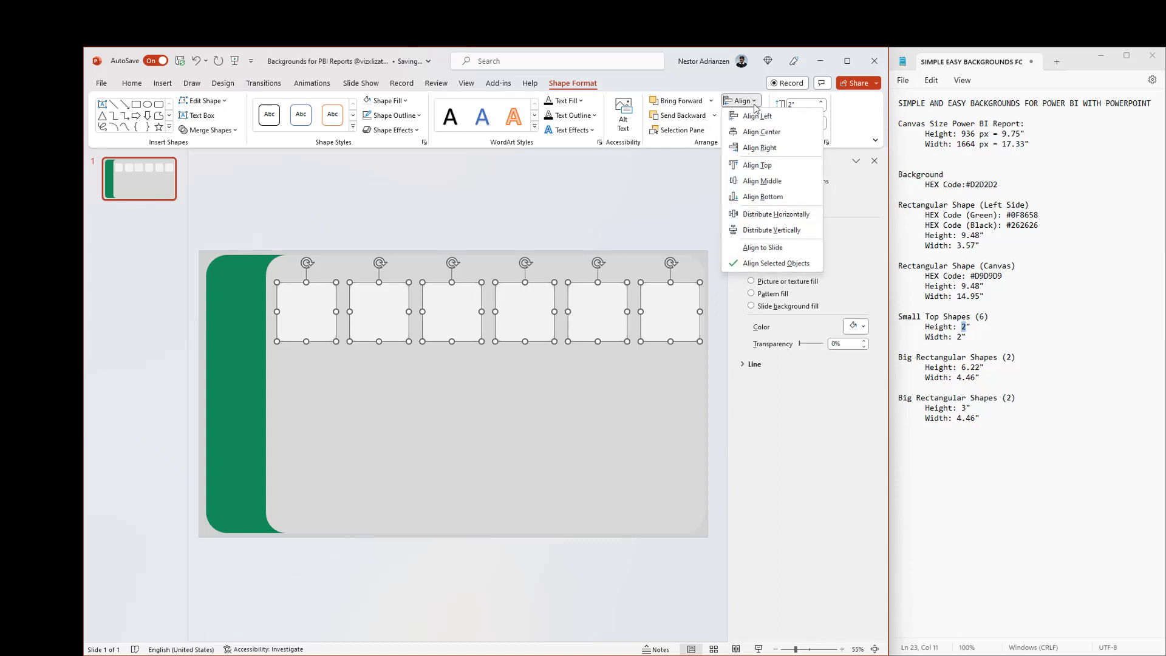
{"action": "left_click", "coordinate": [762, 181]}
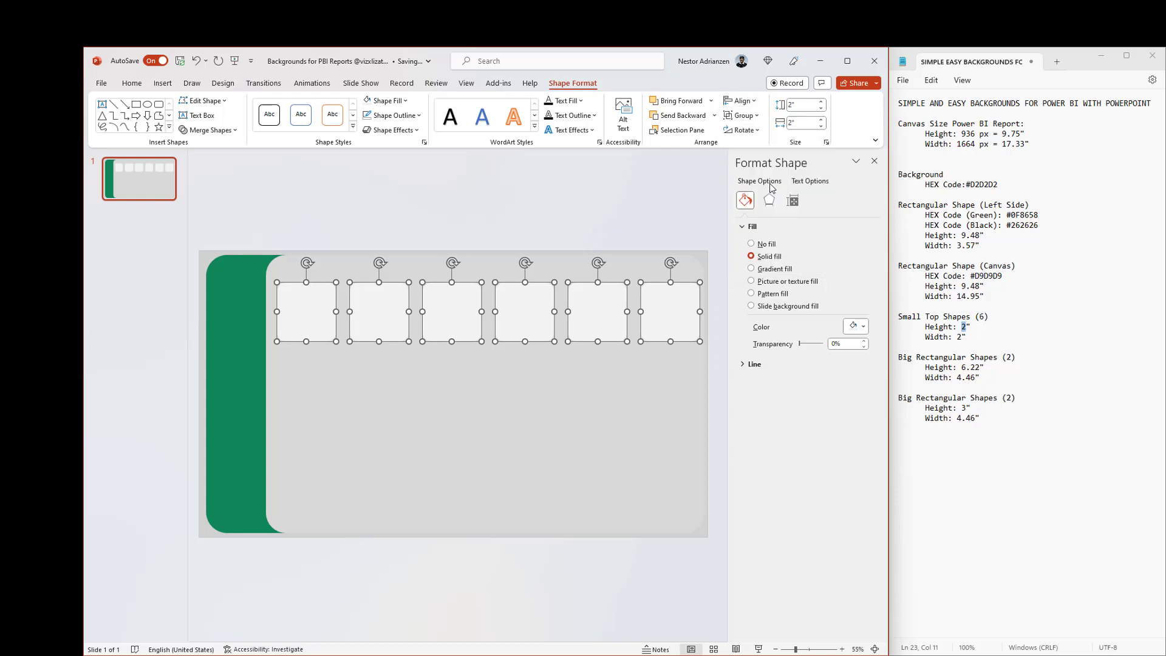
{"action": "left_click", "coordinate": [580, 418]}
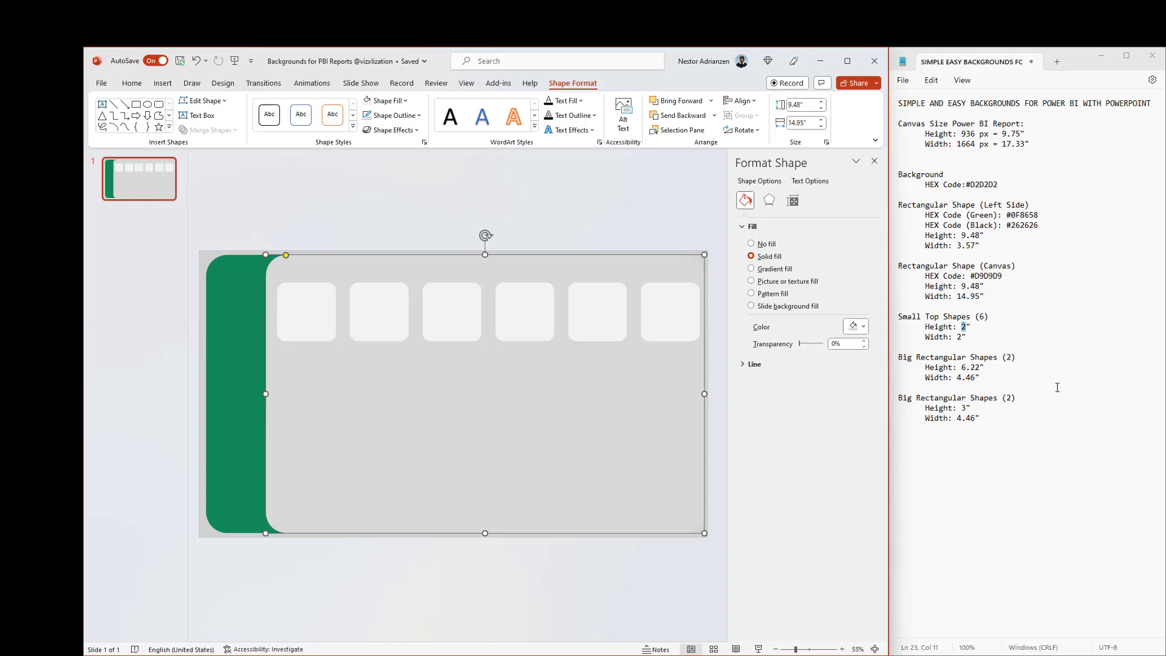
{"action": "left_click", "coordinate": [1032, 367]}
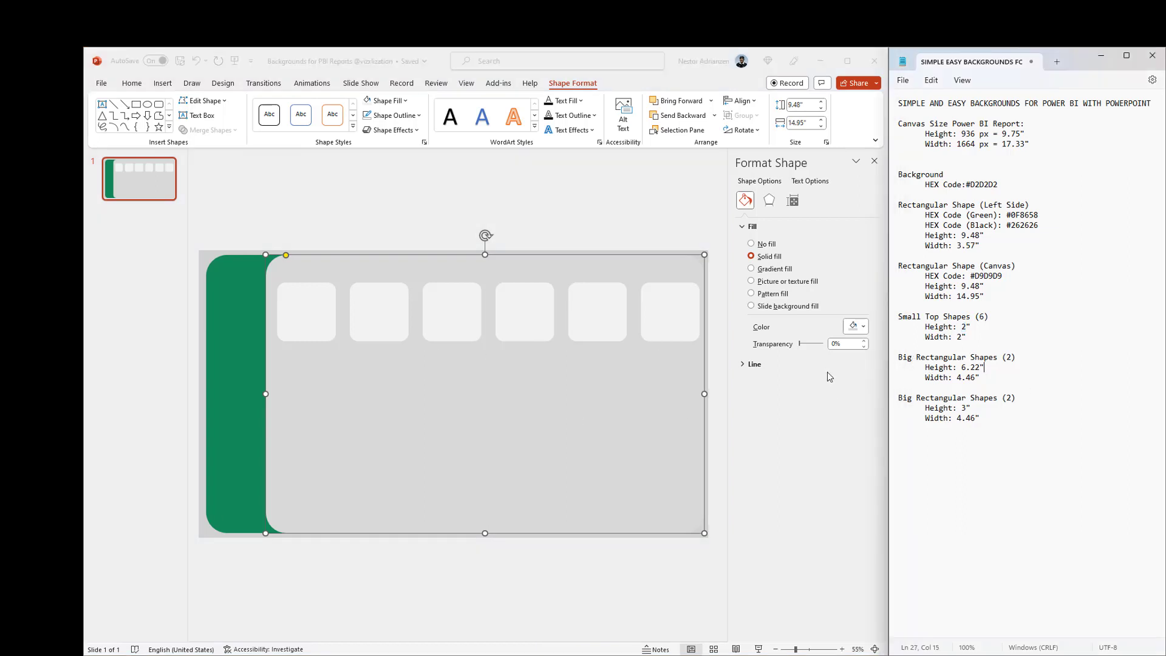
- Place a copy of the first small tile directly below it on the canvas
{"action": "left_click", "coordinate": [308, 322]}
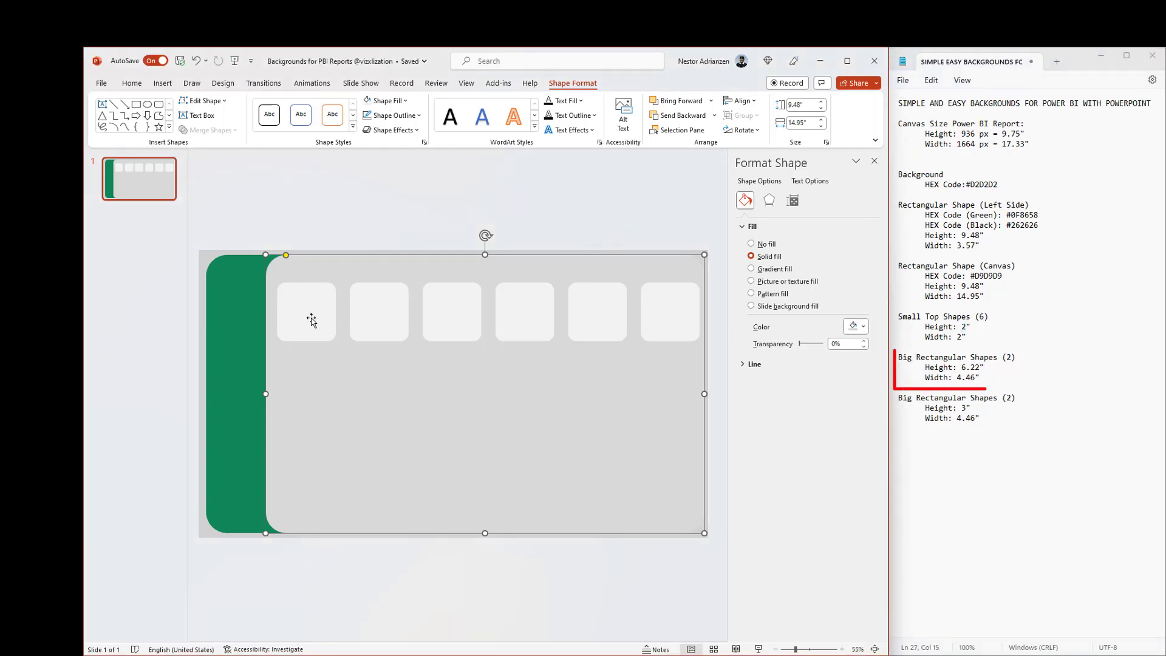
{"action": "left_click", "coordinate": [309, 315]}
{"action": "left_click_drag", "start_coordinate": [312, 317], "coordinate": [310, 385]}
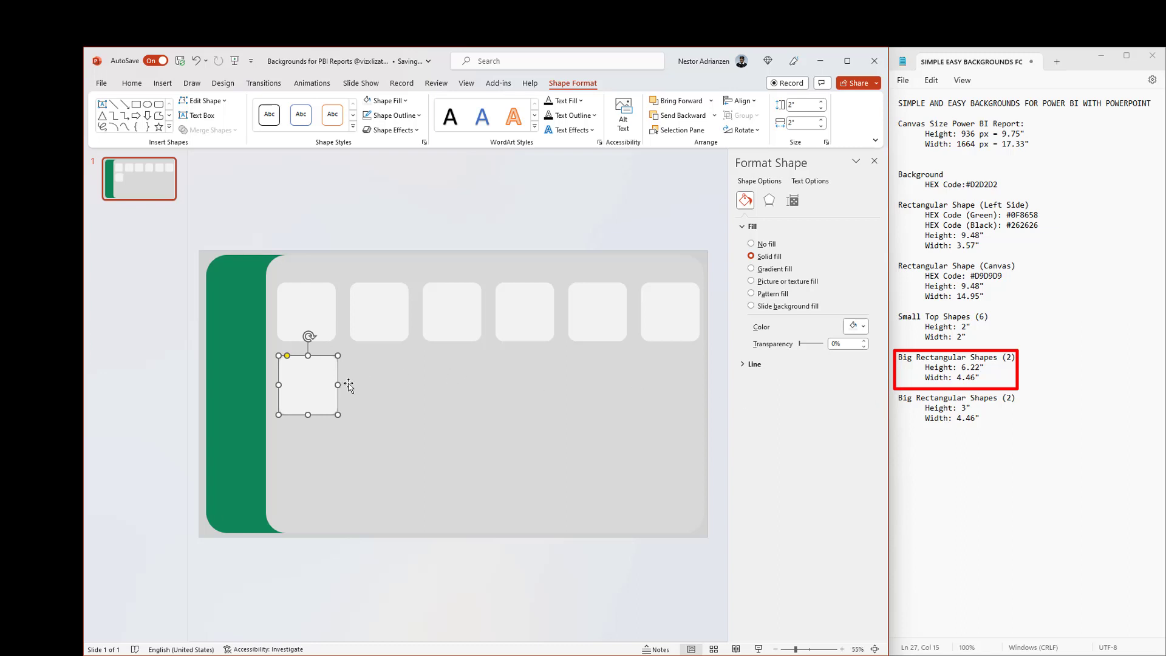
- Set the copied tile's height to 6.22" and width to 4.46", and line up its left edge with the first small tile
{"action": "left_click", "coordinate": [809, 107]}
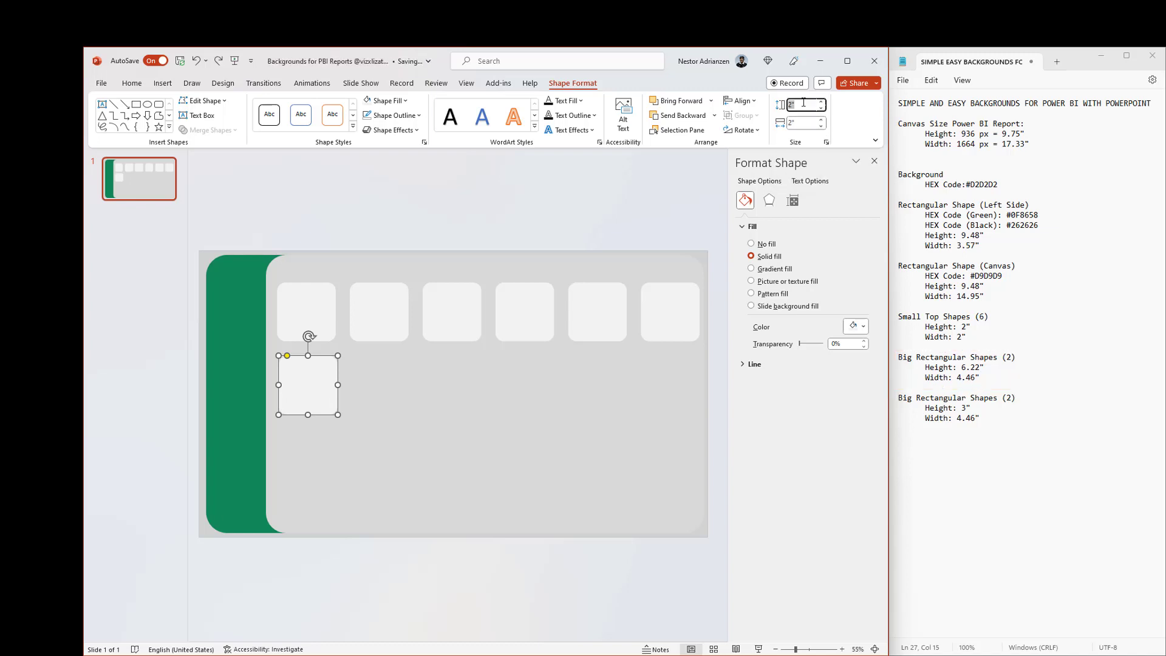
{"action": "type", "text": "6.22"}
{"action": "key", "text": "Return"}
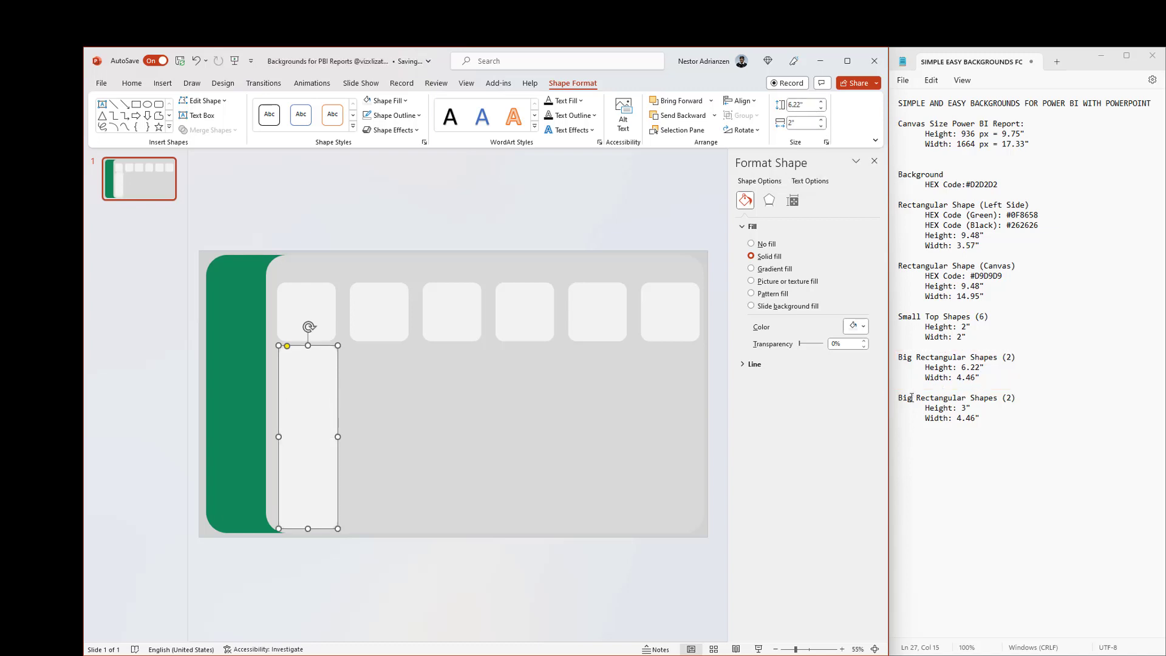
{"action": "left_click", "coordinate": [807, 124]}
{"action": "type", "text": ".46"}
{"action": "key", "text": "Return"}
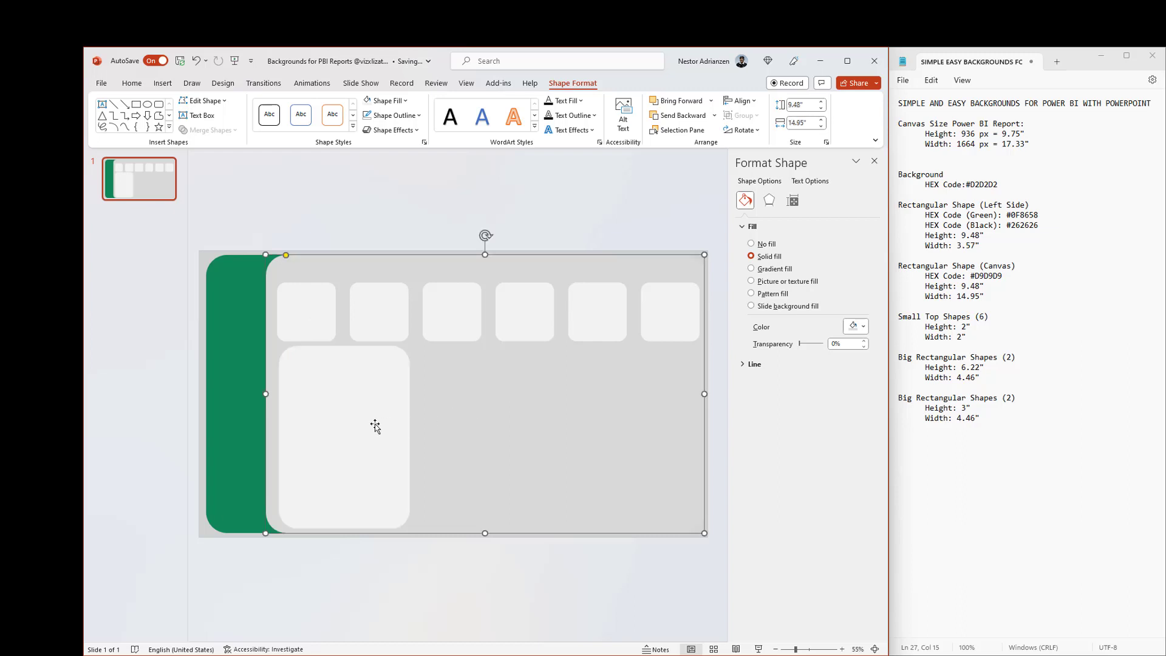
{"action": "left_click_drag", "start_coordinate": [346, 435], "coordinate": [344, 434]}
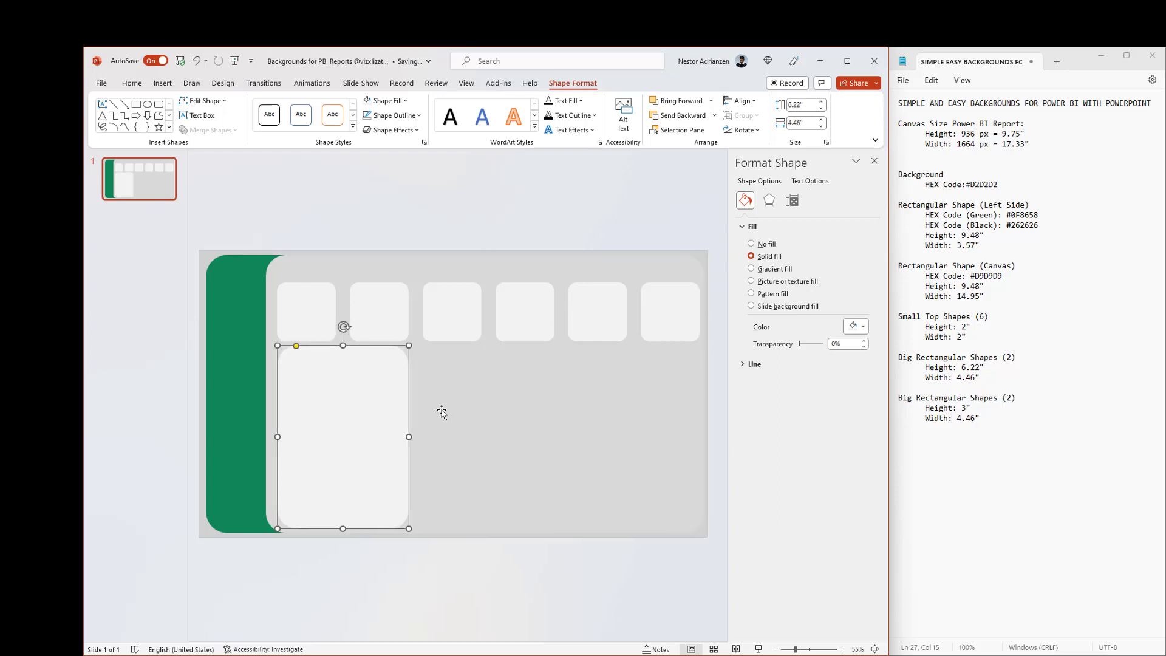
{"action": "left_click", "coordinate": [443, 412]}
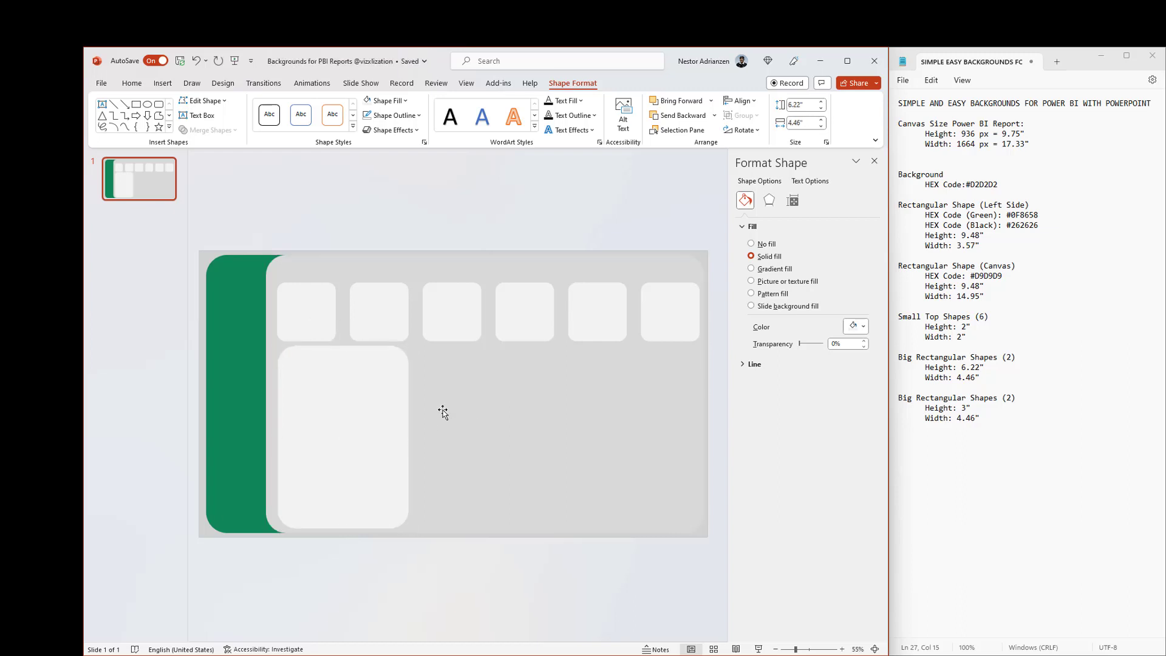
- Copy the big rectangle beneath the third and fourth tiles, and change the last notes heading to "Small Rectangular Shapes (2)"
{"action": "left_click_drag", "start_coordinate": [370, 425], "coordinate": [508, 421]}
{"action": "double_click", "coordinate": [903, 399]}
{"action": "type", "text": "Small"}
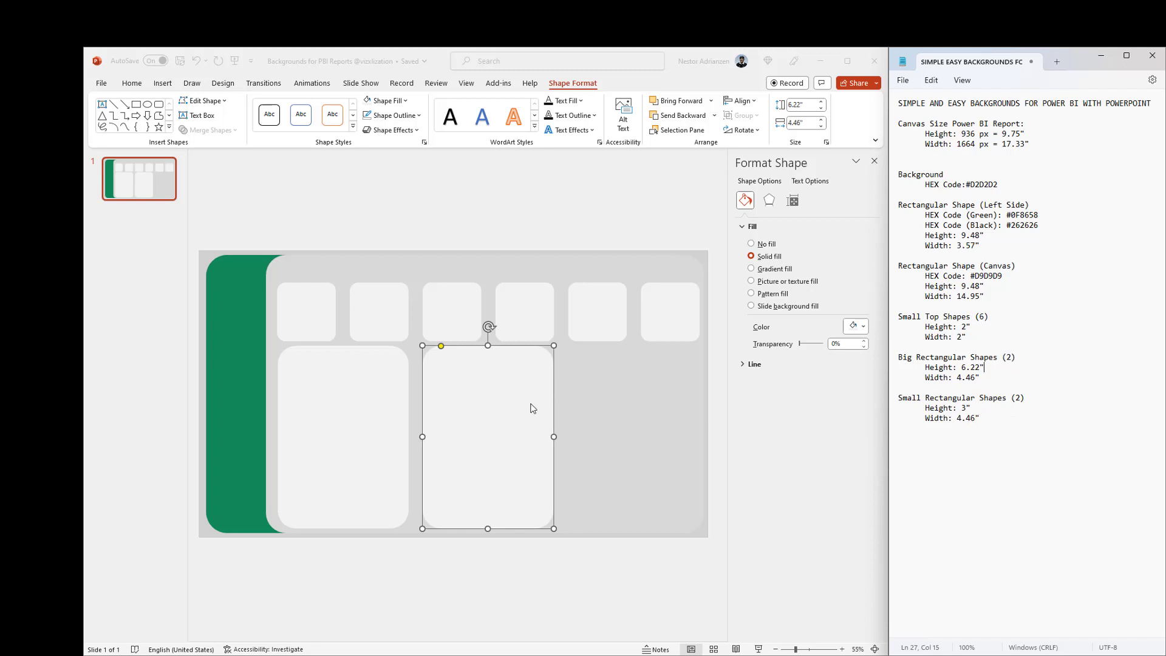
- Copy the second big rectangle beneath the fifth and sixth tiles and set the copy's height to 3"
{"action": "left_click", "coordinate": [514, 417]}
{"action": "left_click_drag", "start_coordinate": [518, 421], "coordinate": [654, 423]}
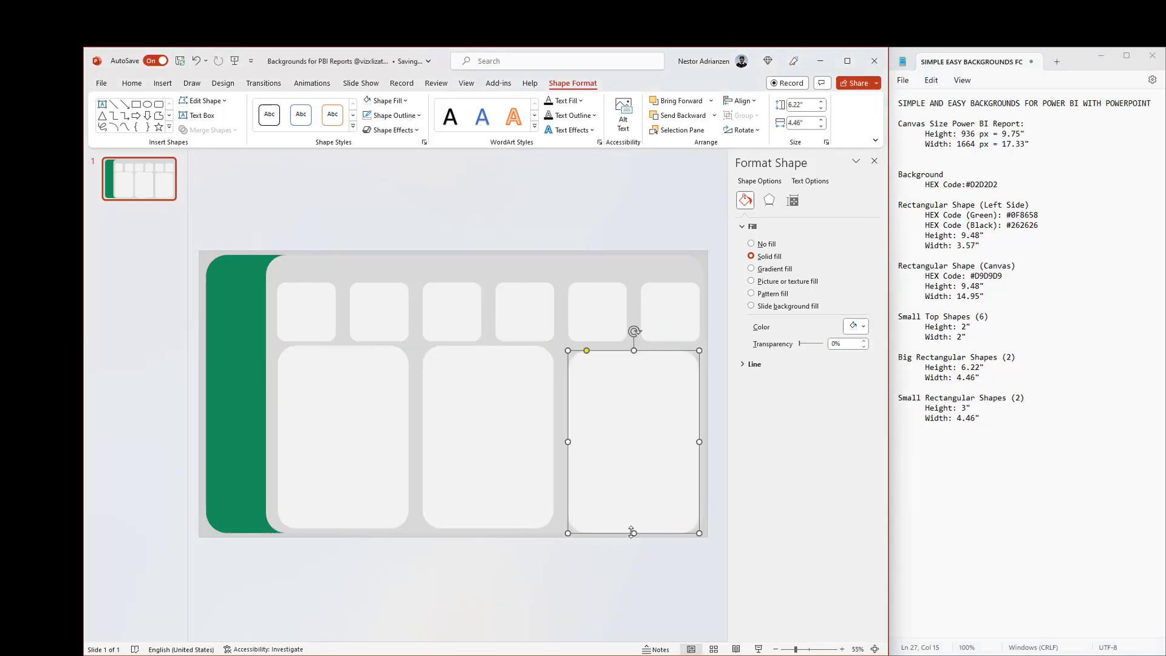
{"action": "left_click_drag", "start_coordinate": [632, 532], "coordinate": [623, 430]}
{"action": "left_click", "coordinate": [808, 107]}
{"action": "type", "text": "3"}
{"action": "key", "text": "Return"}
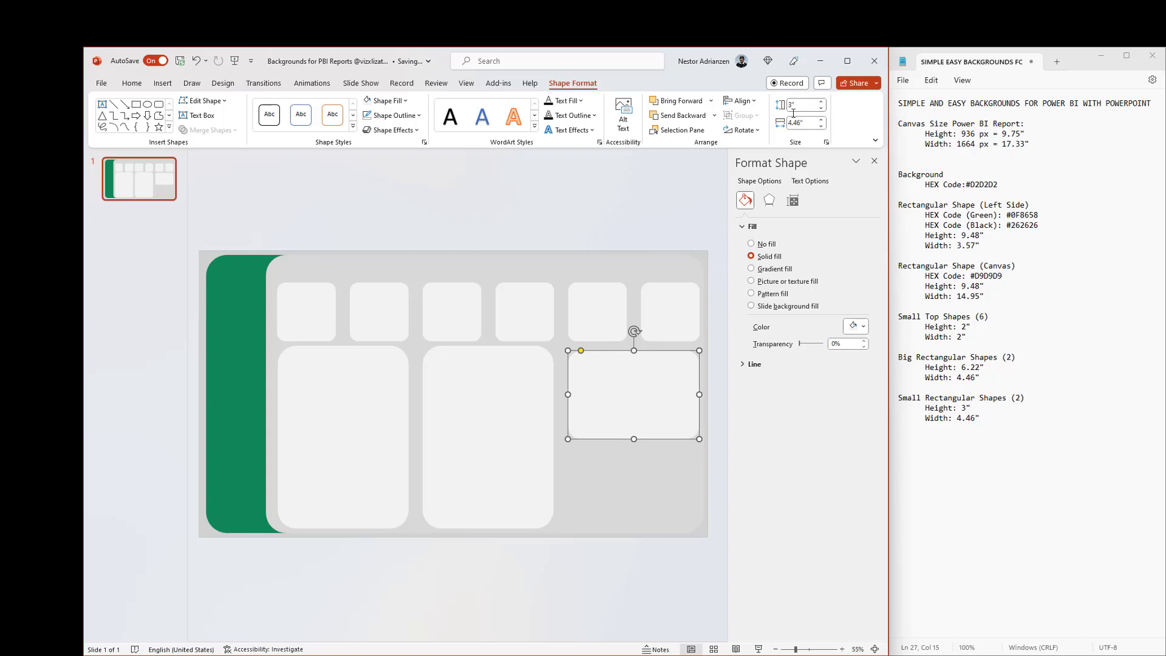
- Nudge the 3" high rectangle up level with the big rectangles' top edges and place a copy directly below it
{"action": "key", "text": "Up"}
{"action": "key", "text": "Up"}
{"action": "key", "text": "Up"}
{"action": "key", "text": "Up"}
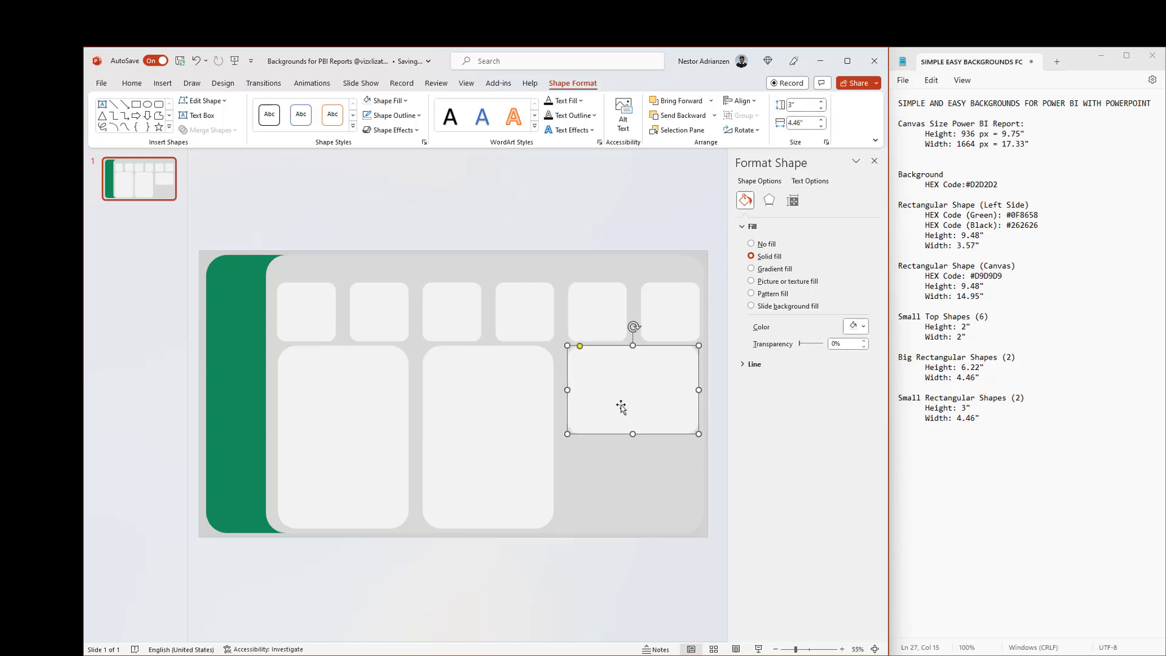
{"action": "left_click_drag", "start_coordinate": [622, 413], "coordinate": [629, 498]}
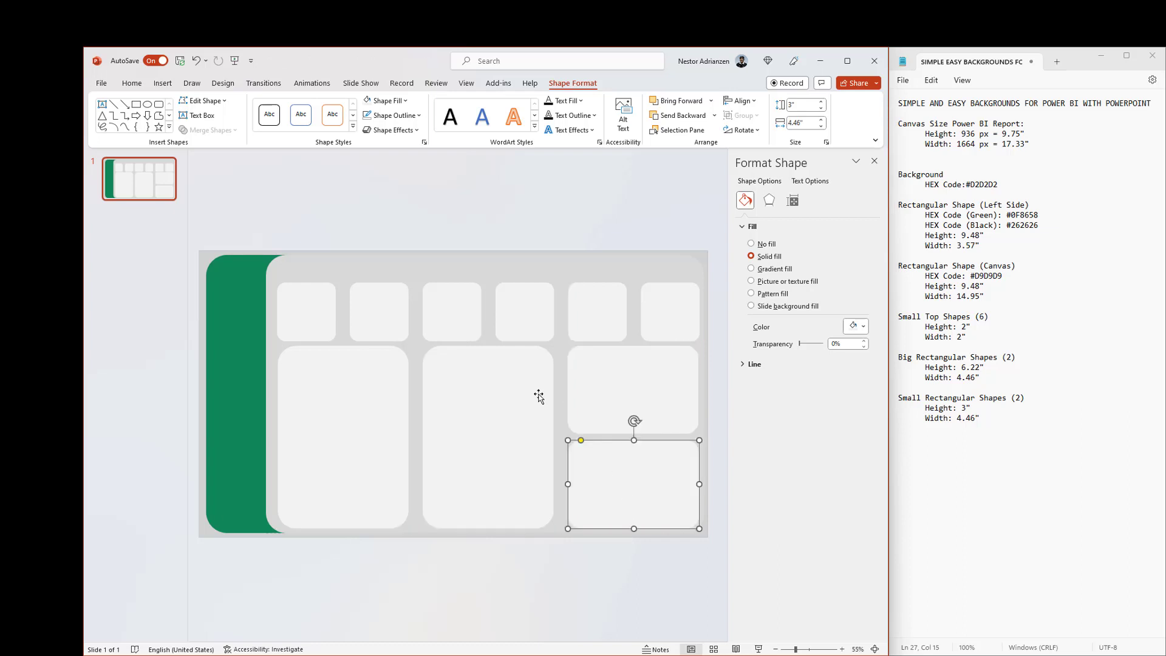
- Select all six small top tiles, shift them slightly up away from the large rectangles, and deselect them
{"action": "left_click", "coordinate": [313, 310]}
{"action": "left_click", "coordinate": [381, 314], "text": "shift"}
{"action": "left_click", "coordinate": [450, 315], "text": "shift"}
{"action": "left_click", "coordinate": [537, 322], "text": "shift"}
{"action": "left_click", "coordinate": [603, 320], "text": "shift"}
{"action": "left_click", "coordinate": [672, 320], "text": "shift"}
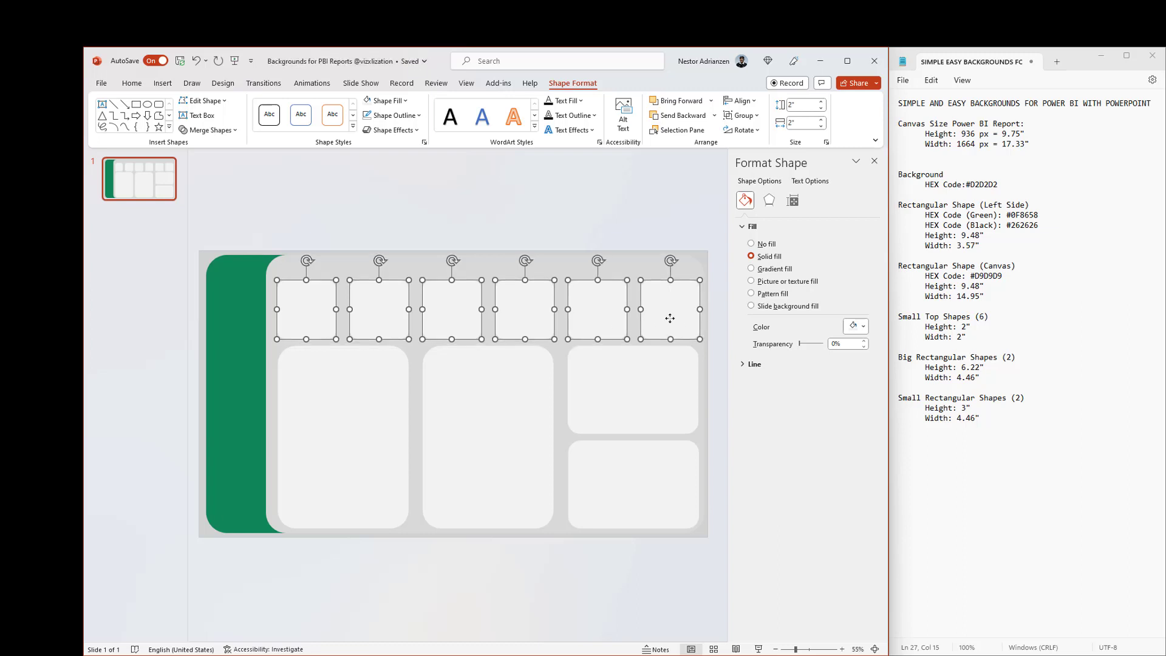
{"action": "left_click", "coordinate": [680, 219]}
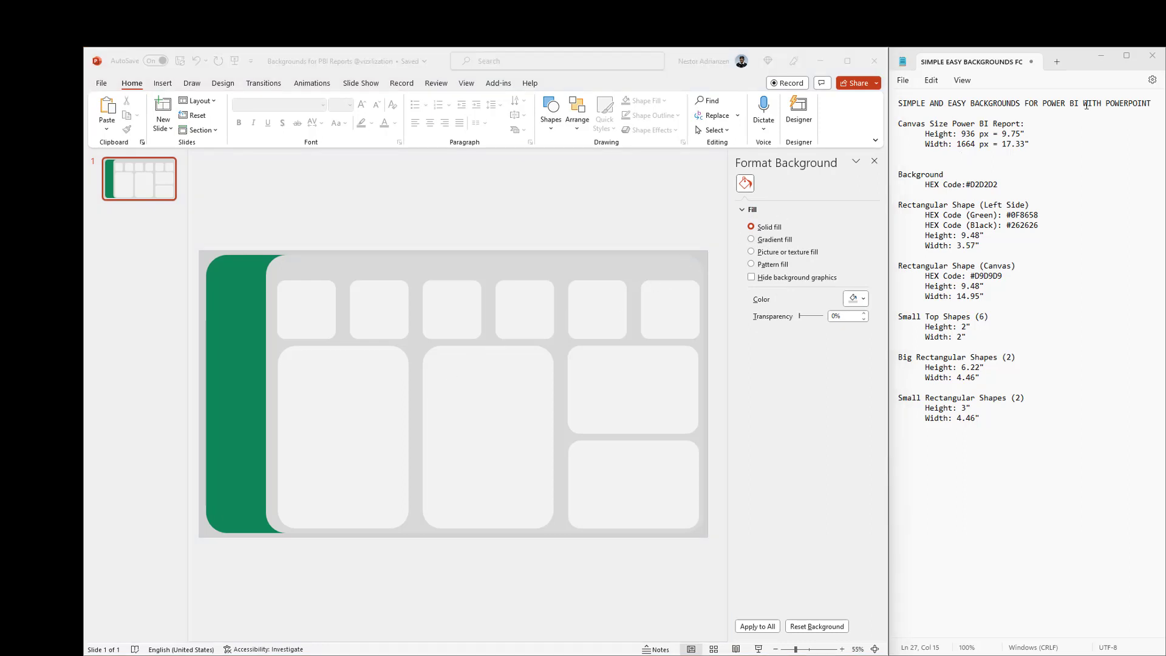
- Minimize the notes window and maximize the presentation window
{"action": "left_click", "coordinate": [1100, 56]}
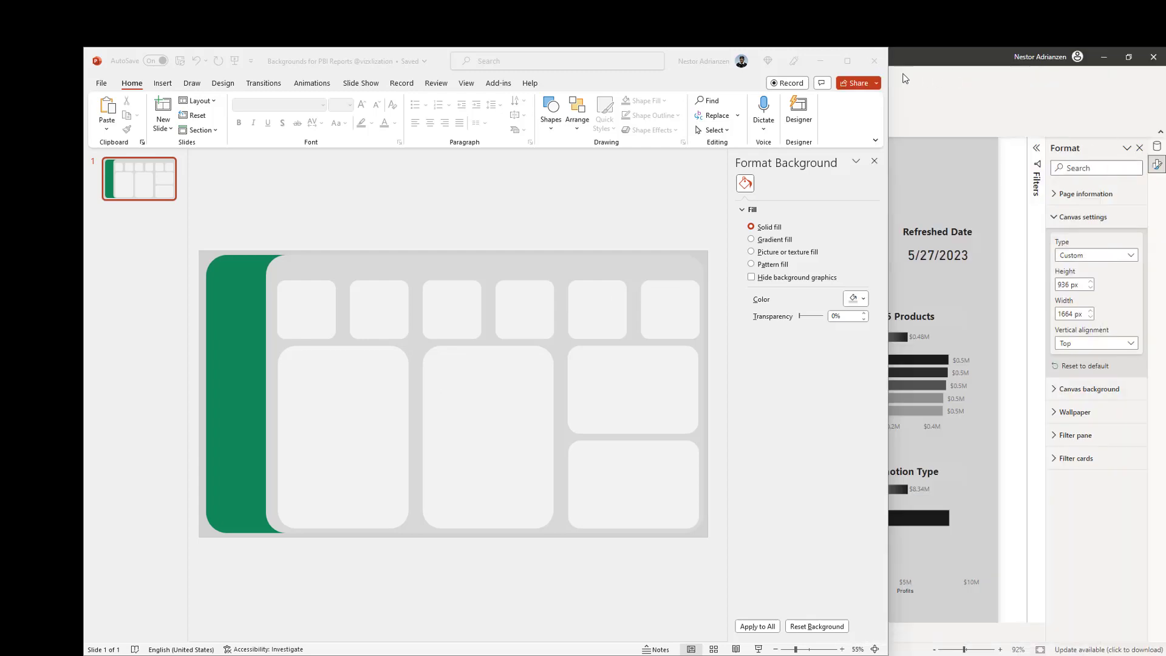
{"action": "left_click", "coordinate": [849, 65]}
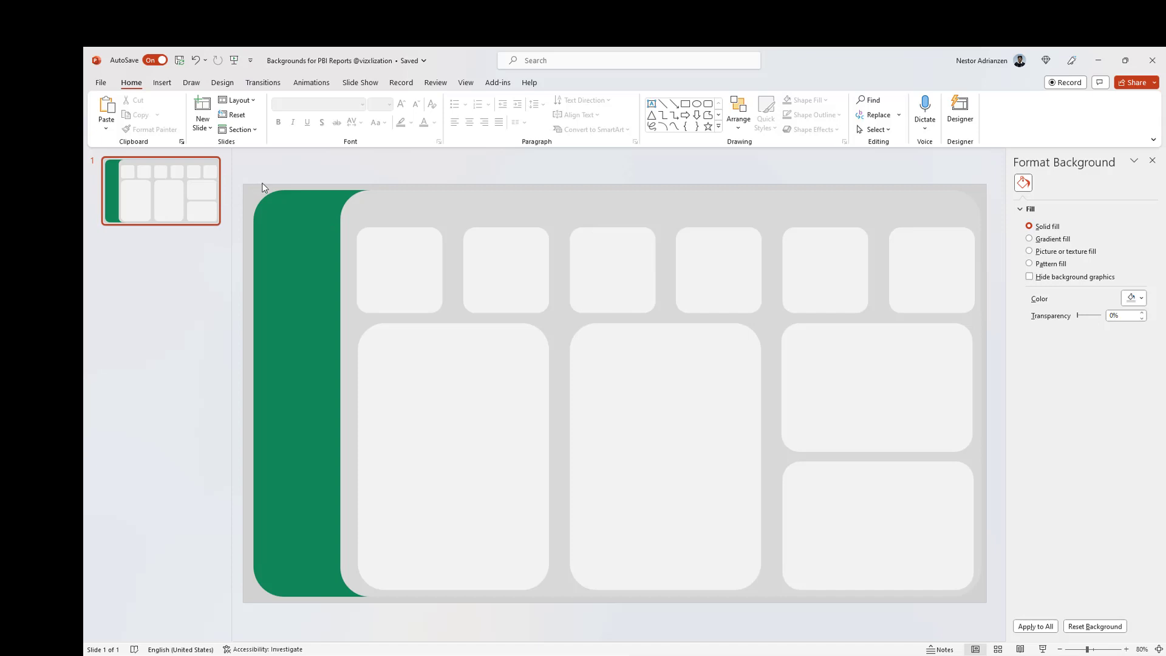
- Insert the bold rising line chart icon from a "profit" icon search and place it centred near the top of the first tile
{"action": "left_click", "coordinate": [168, 84]}
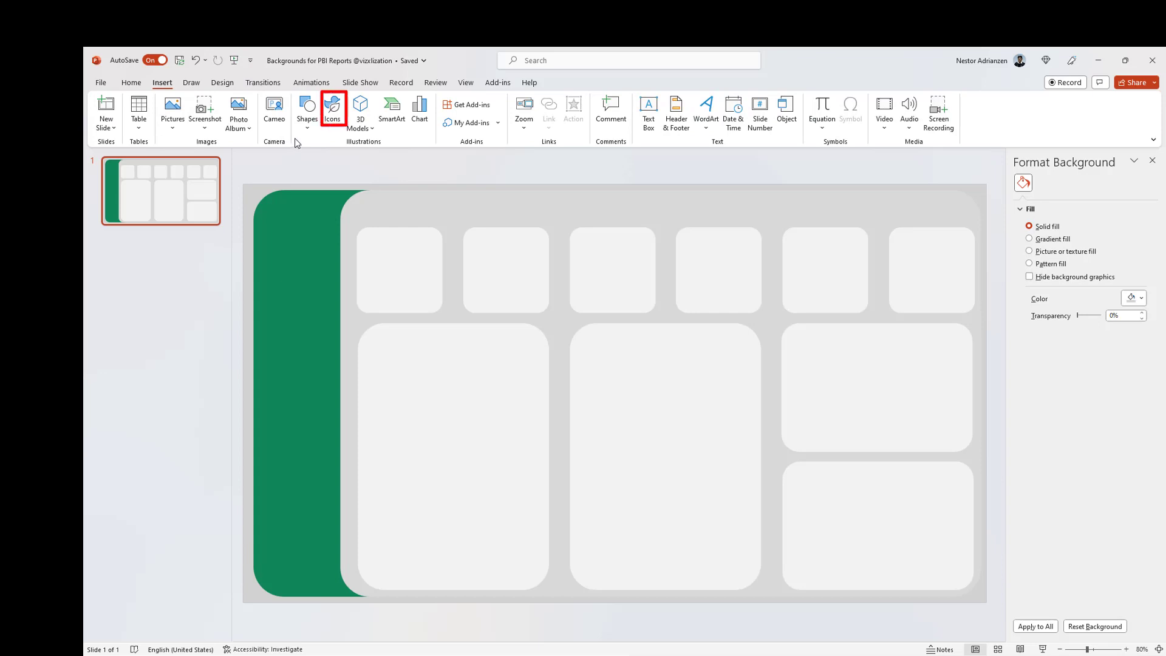
{"action": "left_click", "coordinate": [338, 126]}
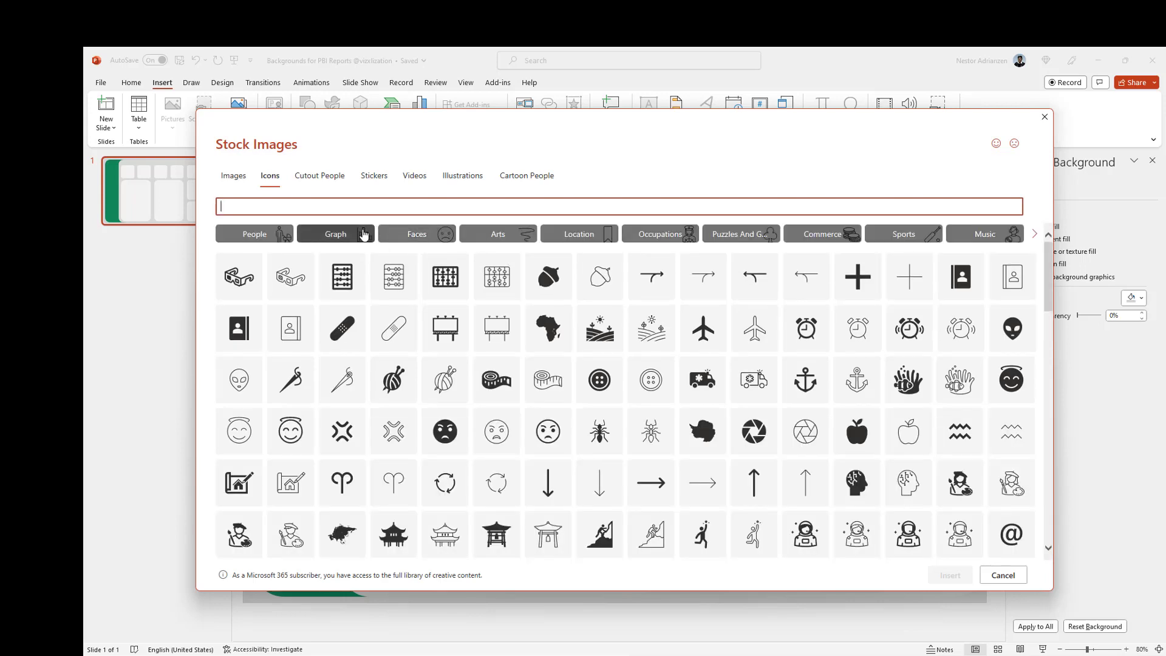
{"action": "type", "text": "profit"}
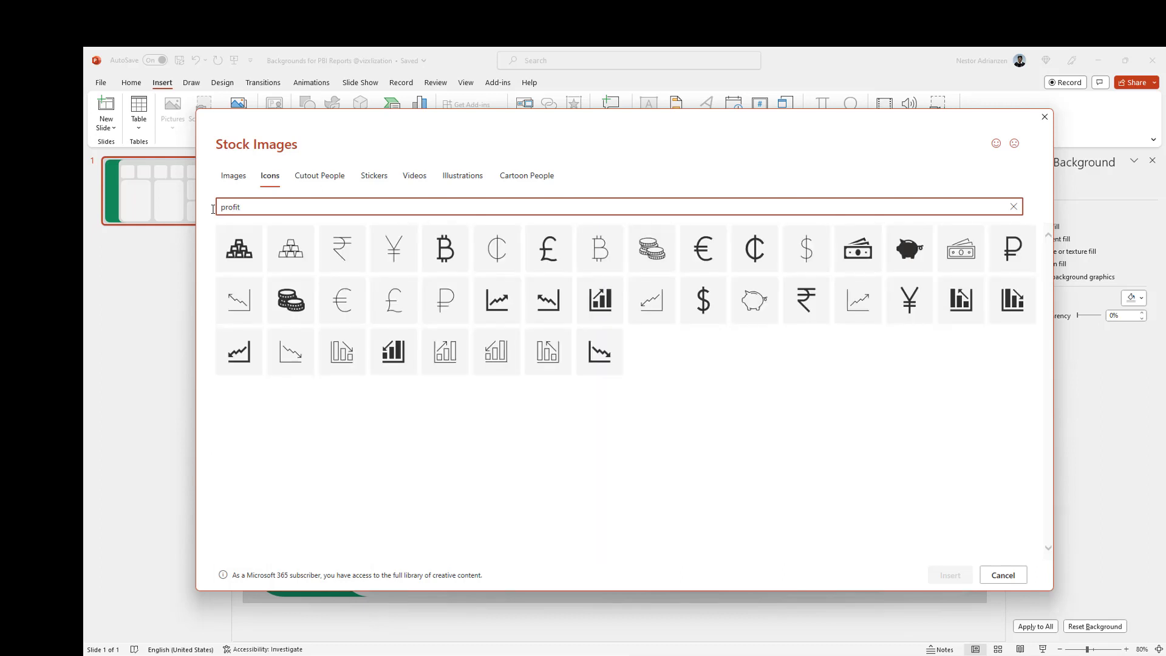
{"action": "left_click", "coordinate": [498, 307]}
{"action": "left_click", "coordinate": [938, 574]}
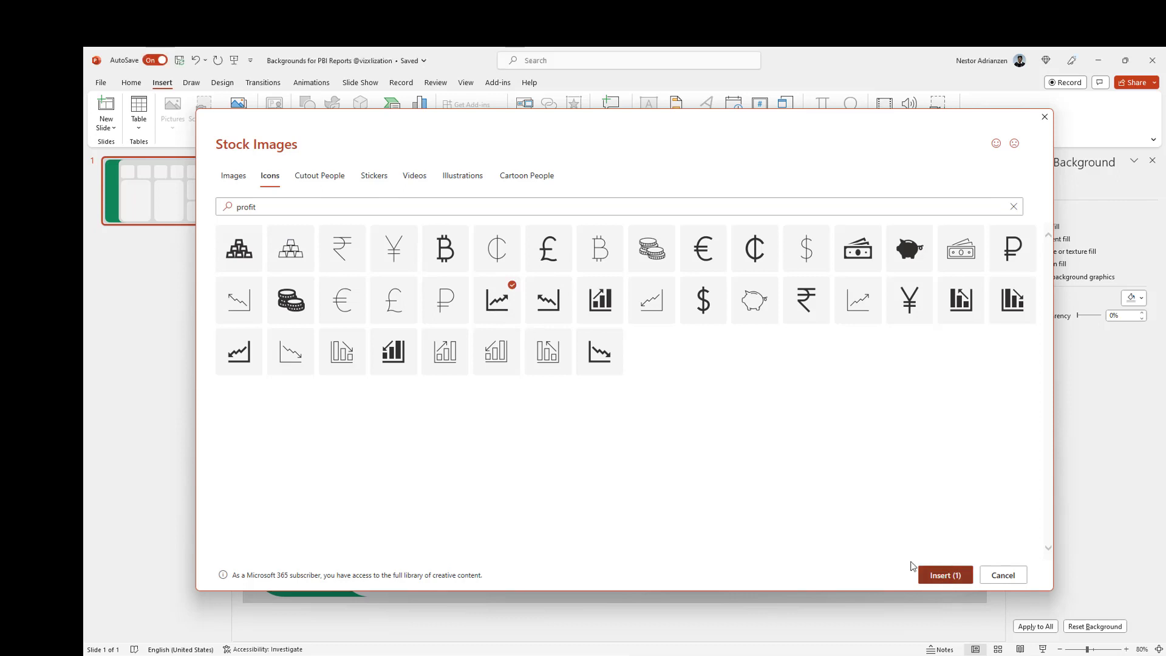
{"action": "left_click_drag", "start_coordinate": [605, 380], "coordinate": [388, 237]}
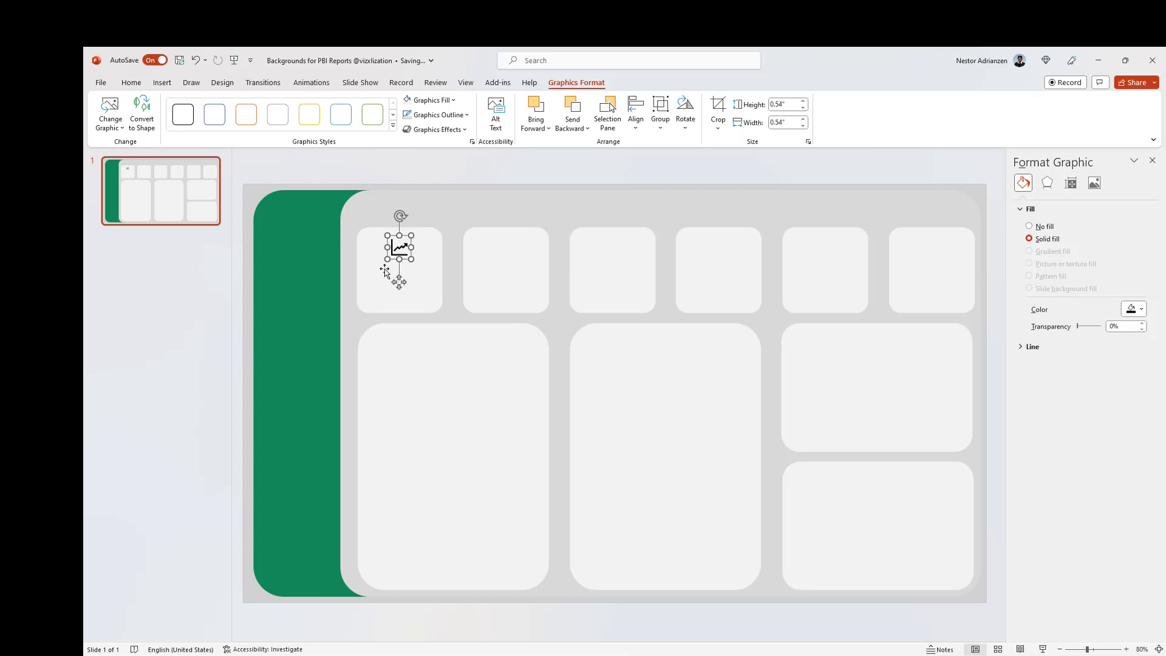
{"action": "left_click", "coordinate": [448, 212]}
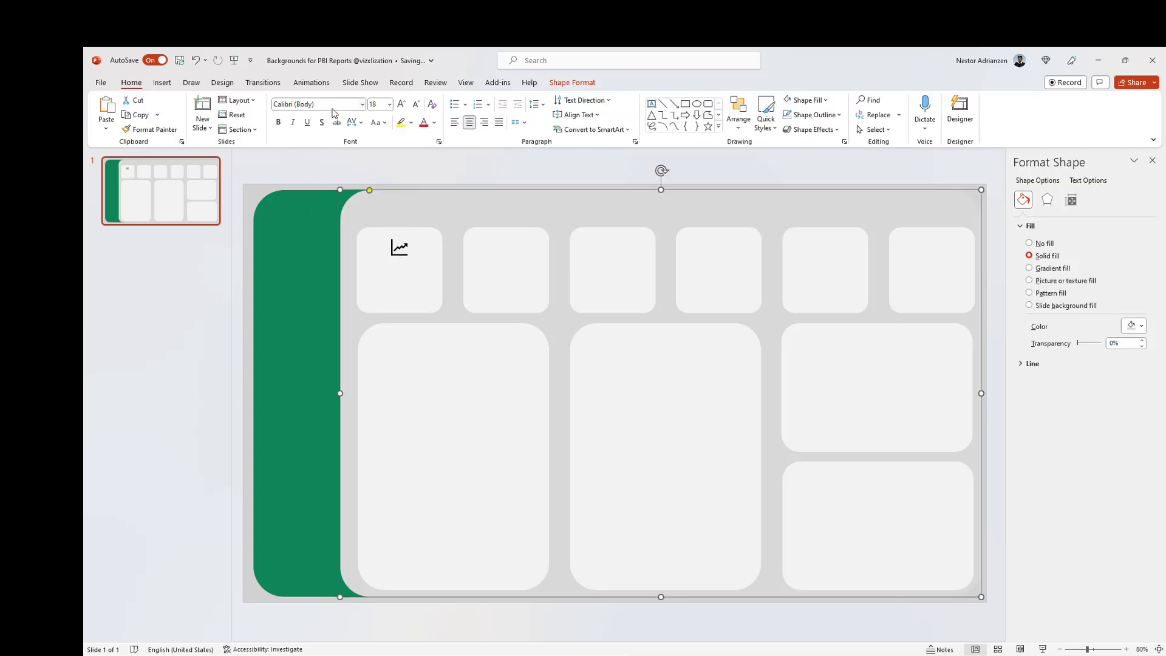
- Insert the solid banknotes icon from a "money" icon search and place it centred near the top of the second tile
{"action": "left_click", "coordinate": [163, 83]}
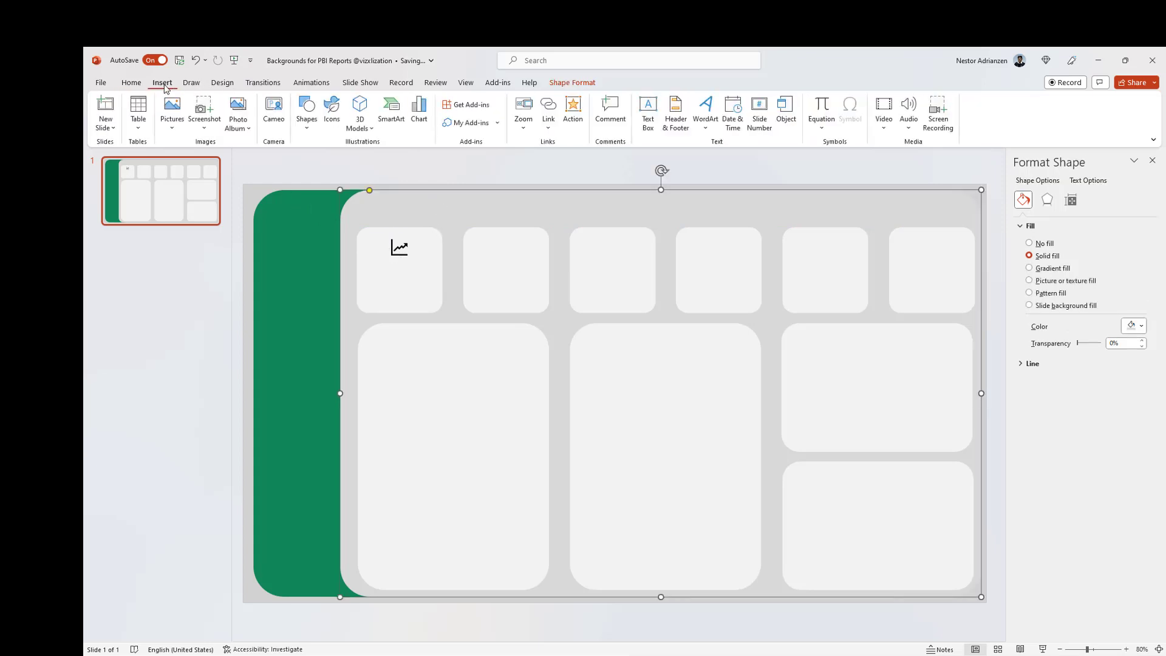
{"action": "left_click", "coordinate": [332, 112]}
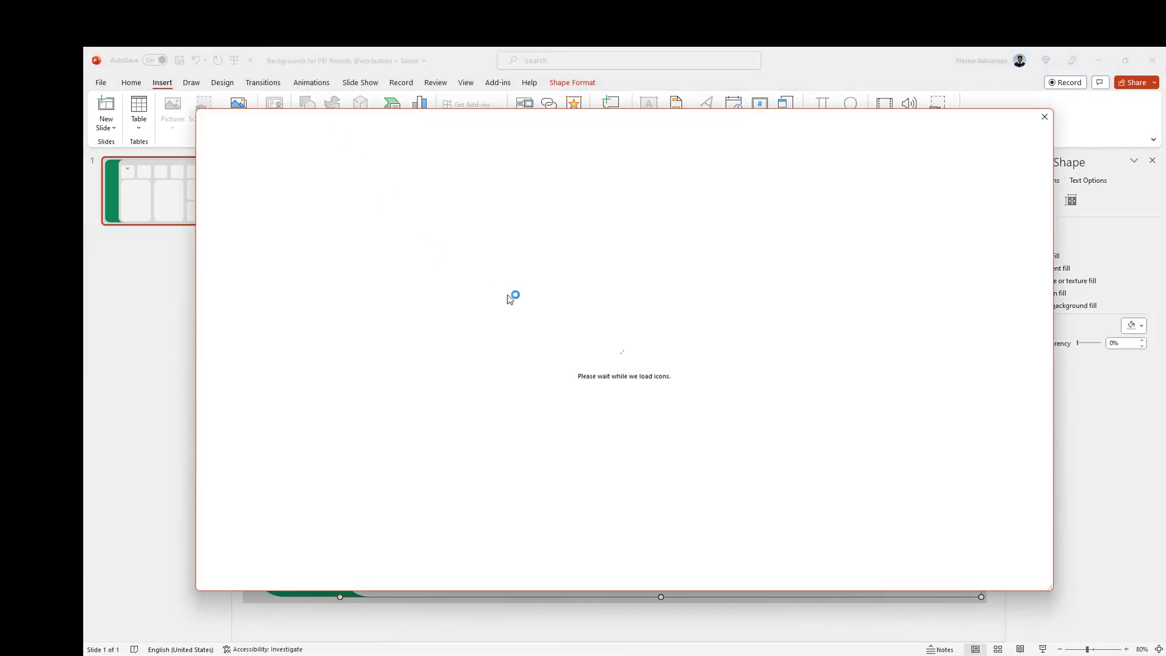
{"action": "type", "text": "money"}
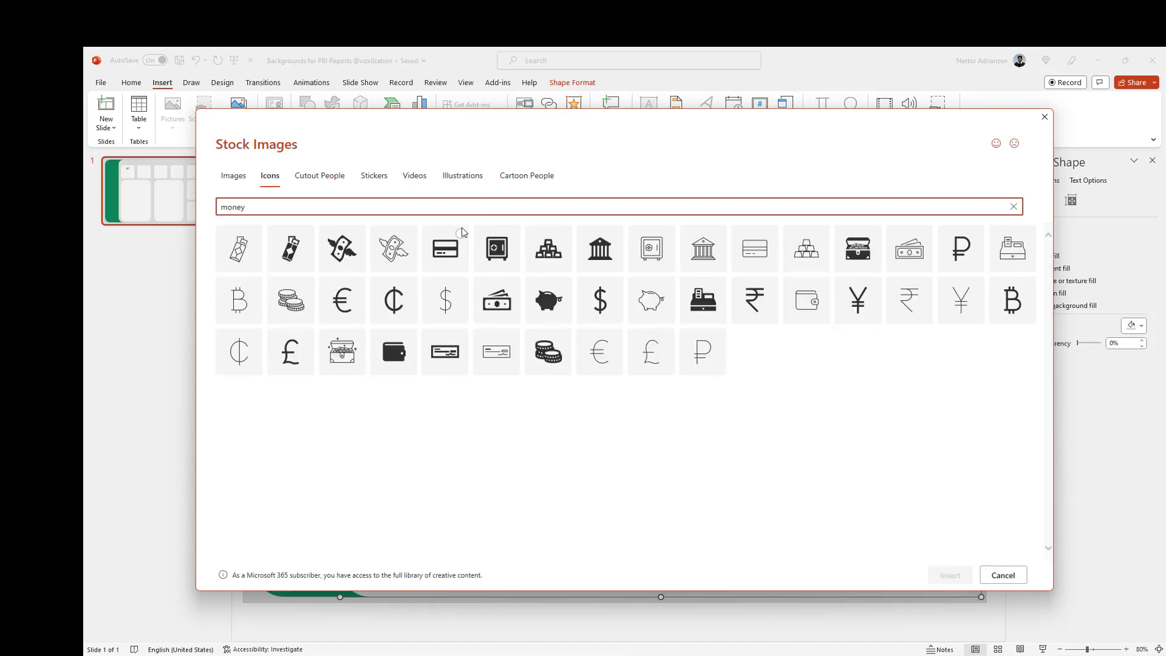
{"action": "left_click", "coordinate": [508, 310]}
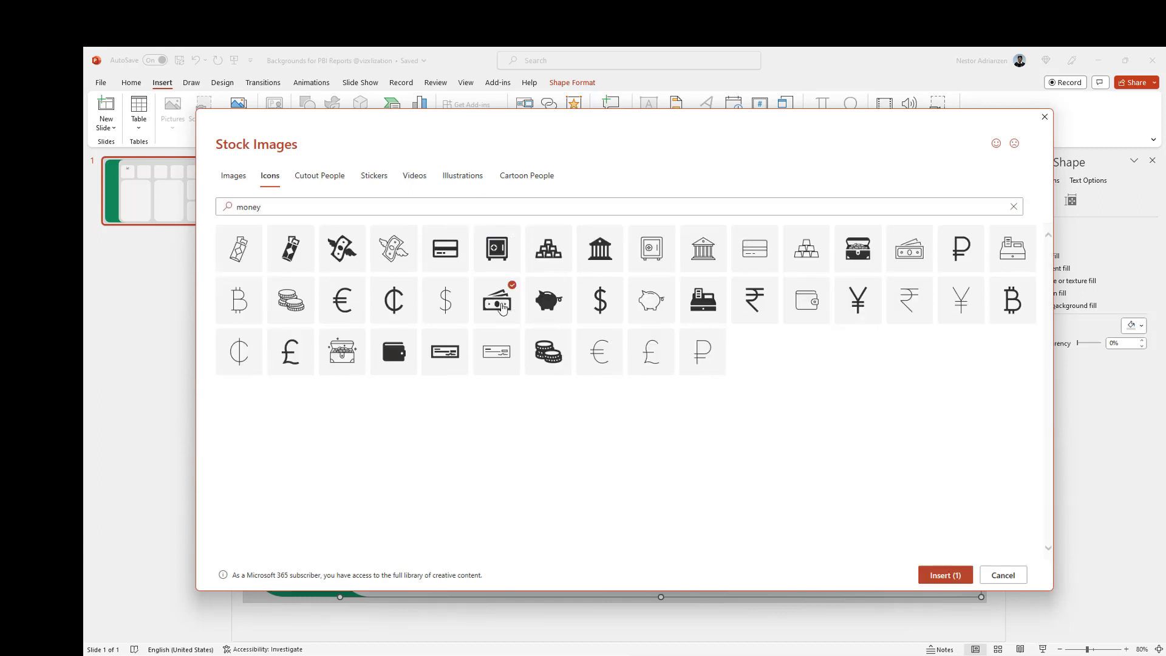
{"action": "left_click", "coordinate": [939, 575]}
{"action": "left_click_drag", "start_coordinate": [615, 401], "coordinate": [505, 249]}
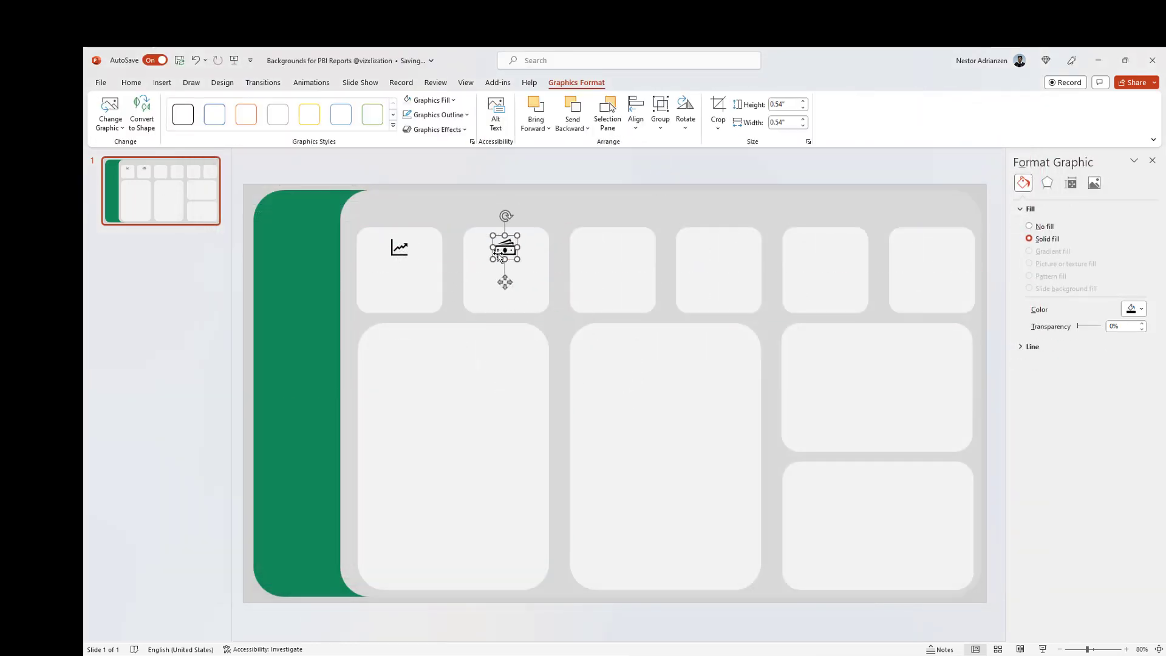
- Insert the bold dollar sign icon from a "money" icon search and place it centred near the top of the third tile
{"action": "left_click", "coordinate": [166, 85]}
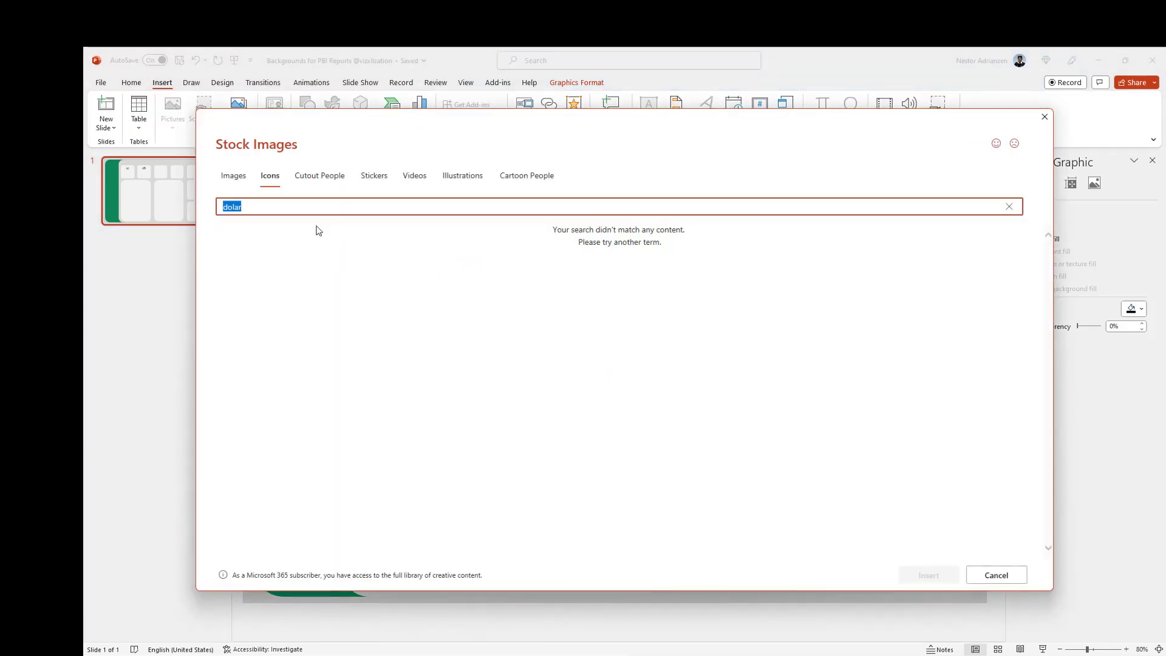
{"action": "type", "text": "mp"}
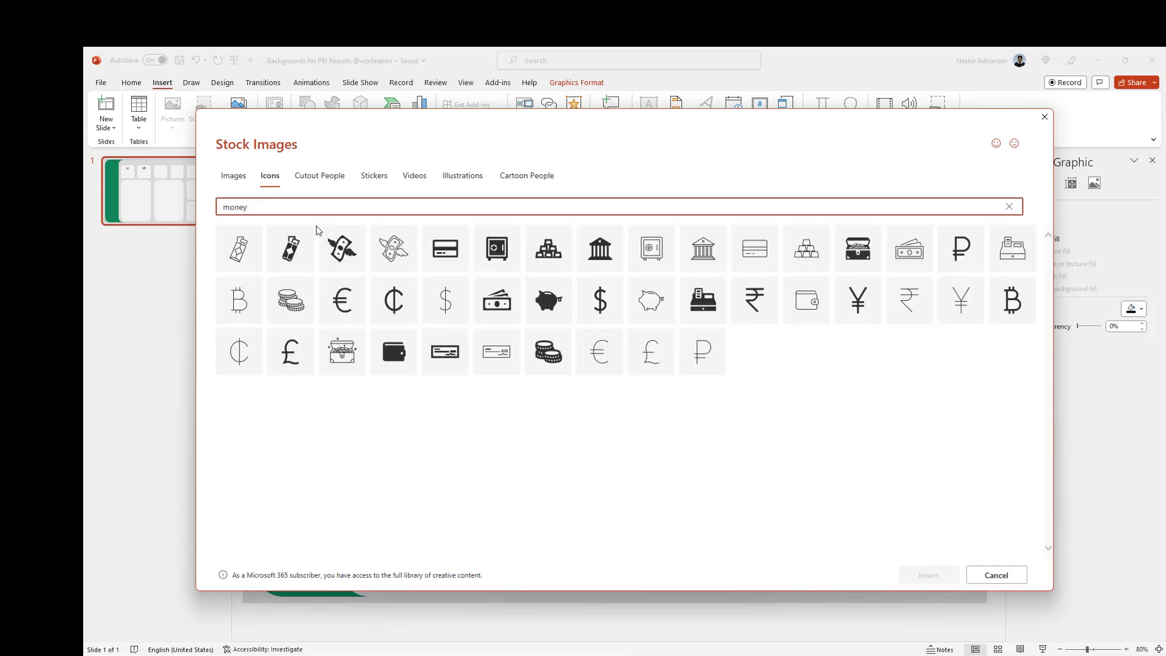
{"action": "left_click", "coordinate": [622, 322]}
{"action": "left_click", "coordinate": [928, 579]}
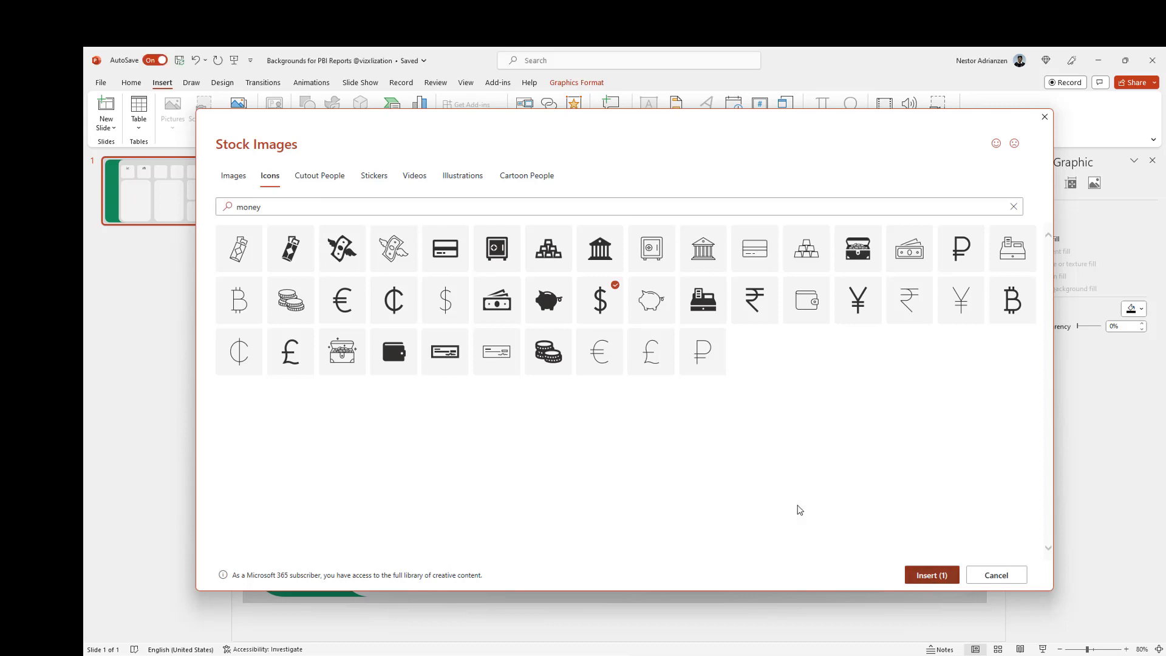
{"action": "left_click_drag", "start_coordinate": [593, 372], "coordinate": [612, 249]}
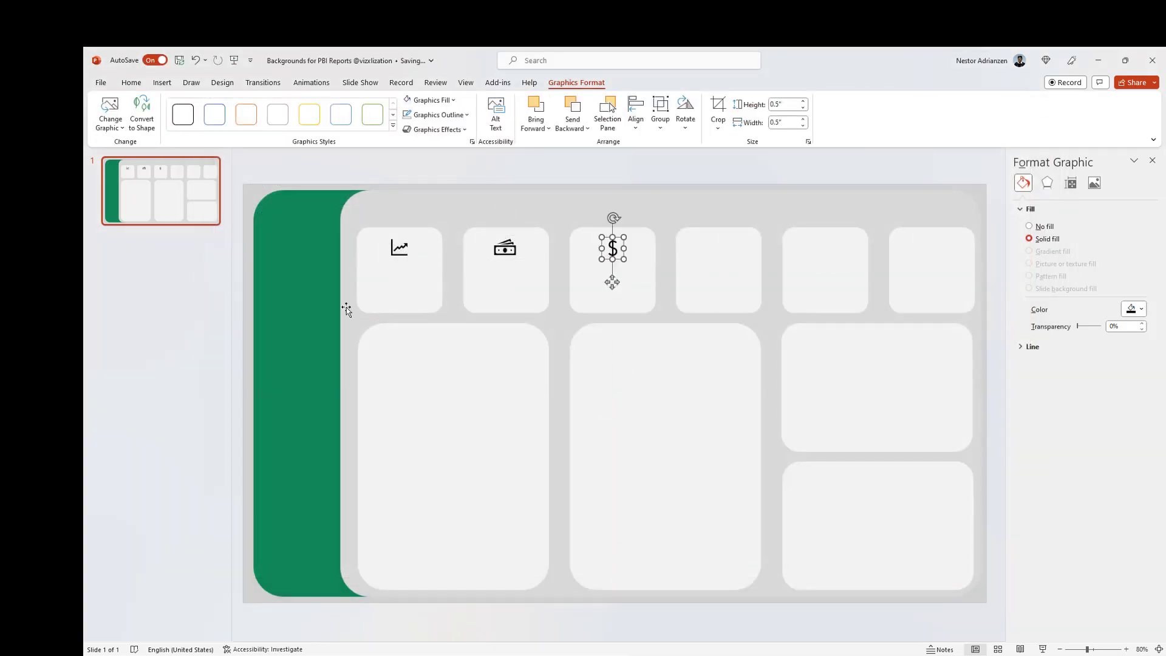
- Insert the solid percent money bag icon from a "taxes" icon search, sized about 0.56", centred near the top of the fourth tile
{"action": "left_click", "coordinate": [163, 83]}
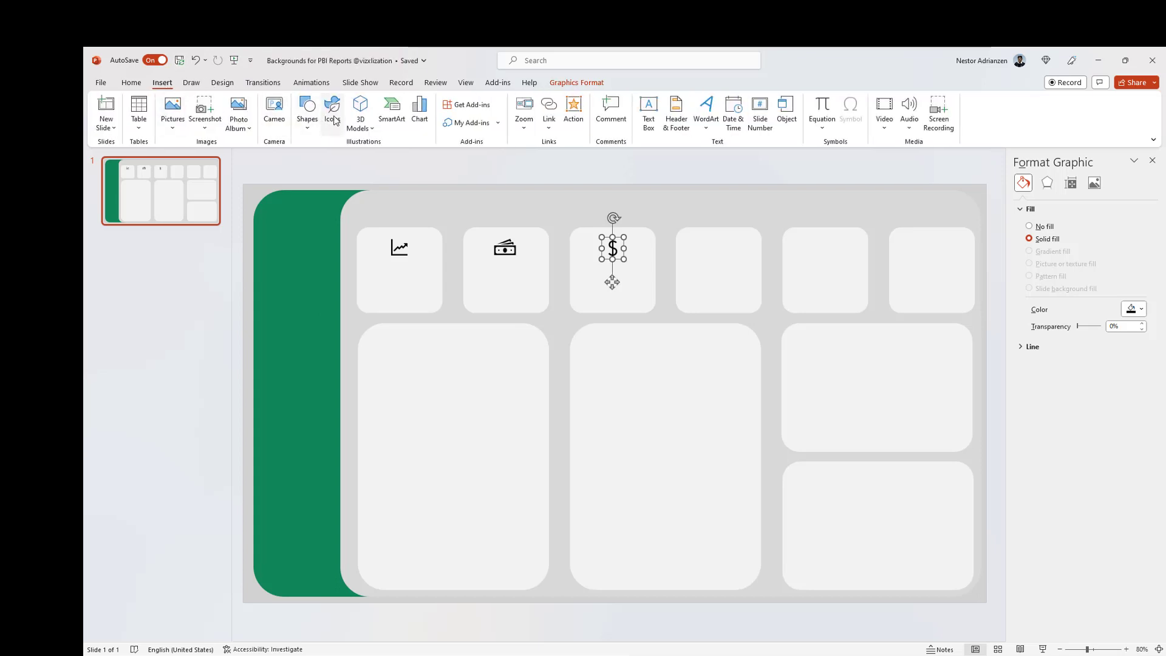
{"action": "left_click", "coordinate": [334, 120]}
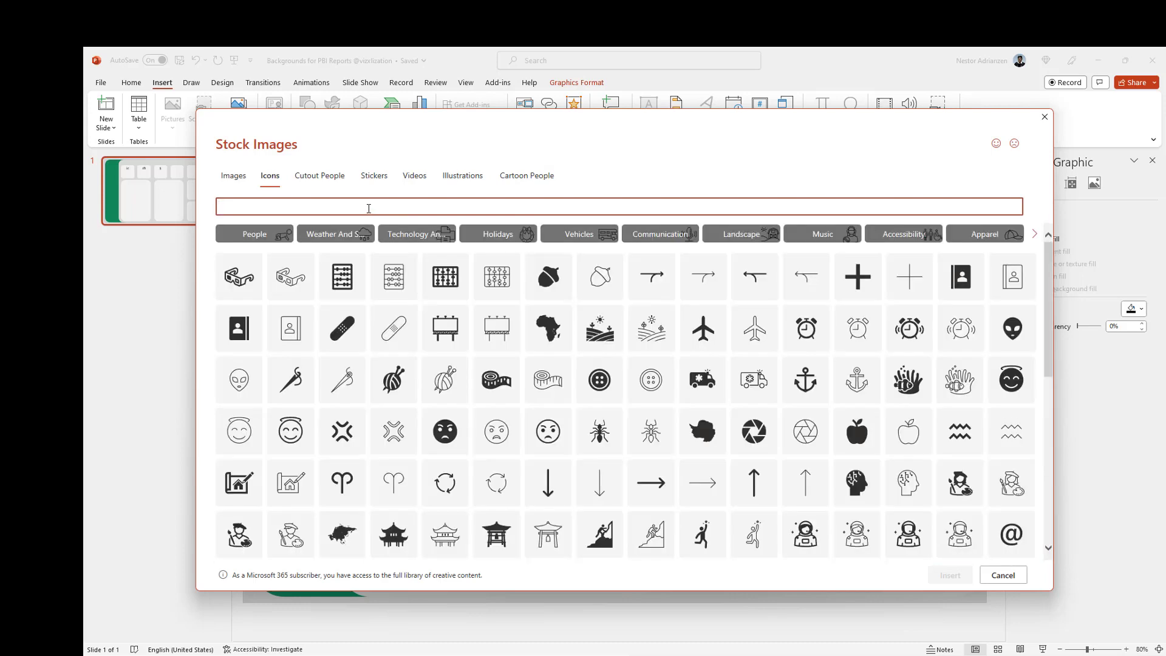
{"action": "type", "text": "taxes"}
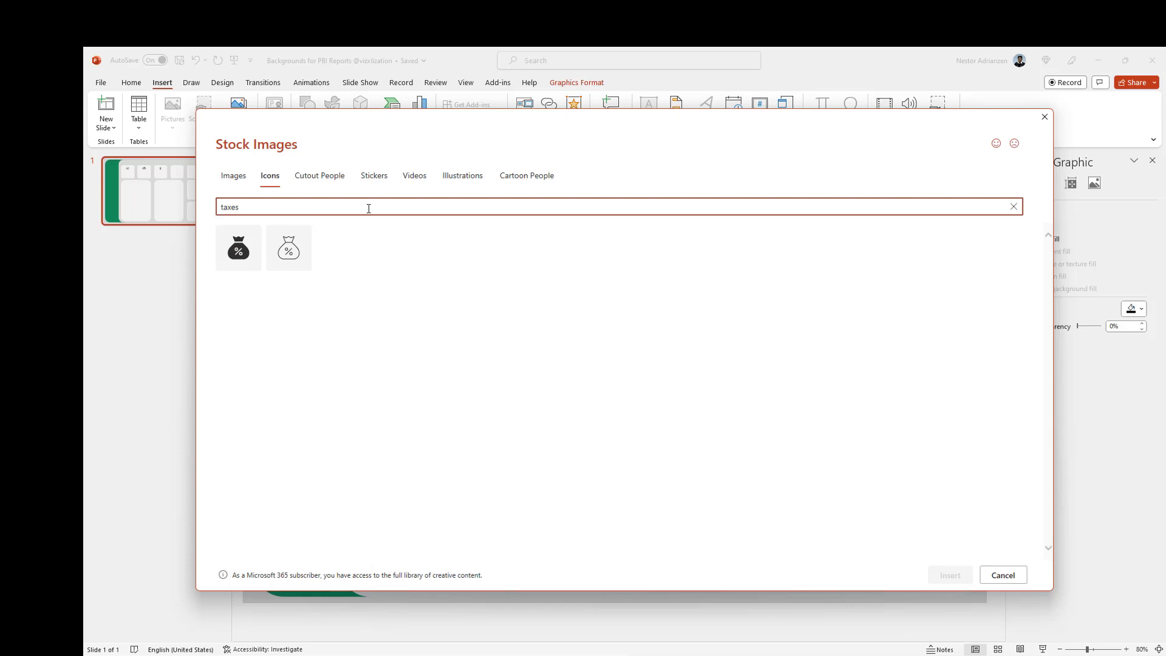
{"action": "left_click", "coordinate": [238, 248]}
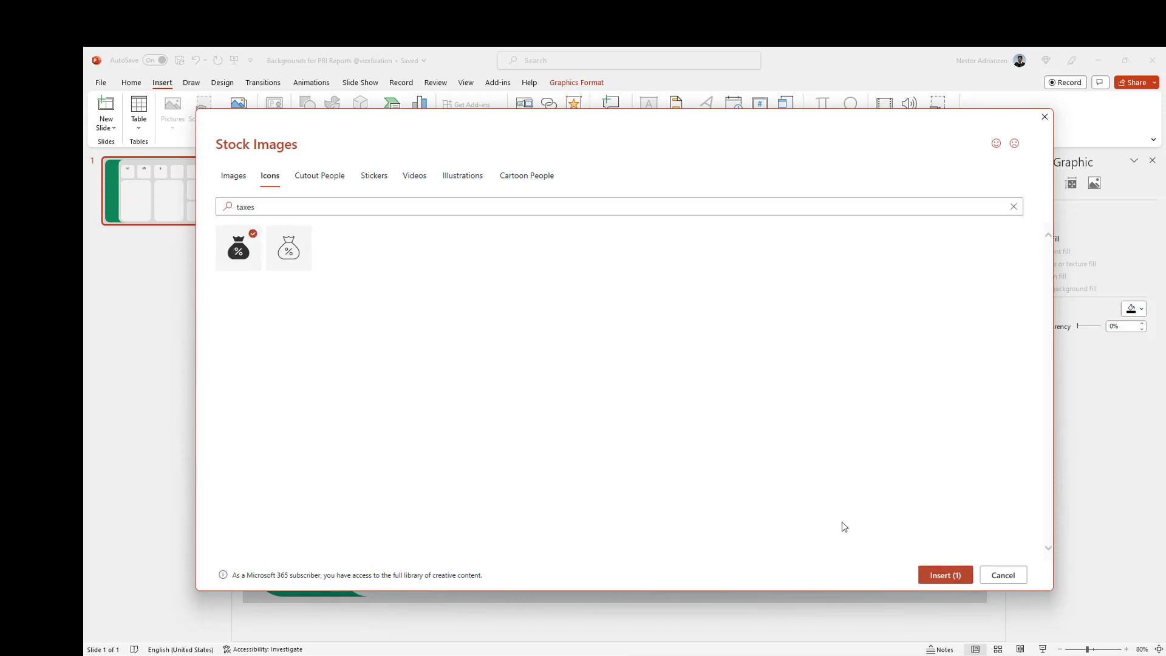
{"action": "left_click", "coordinate": [945, 575]}
{"action": "left_click_drag", "start_coordinate": [615, 404], "coordinate": [718, 265]}
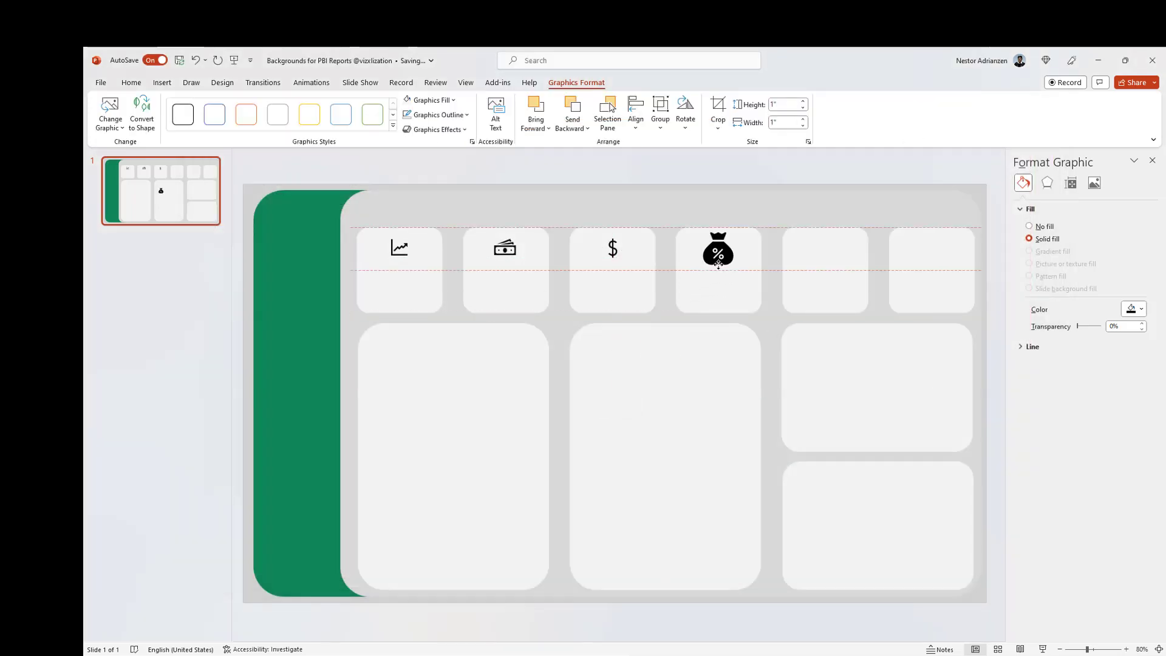
{"action": "left_click_drag", "start_coordinate": [692, 221], "coordinate": [715, 244]}
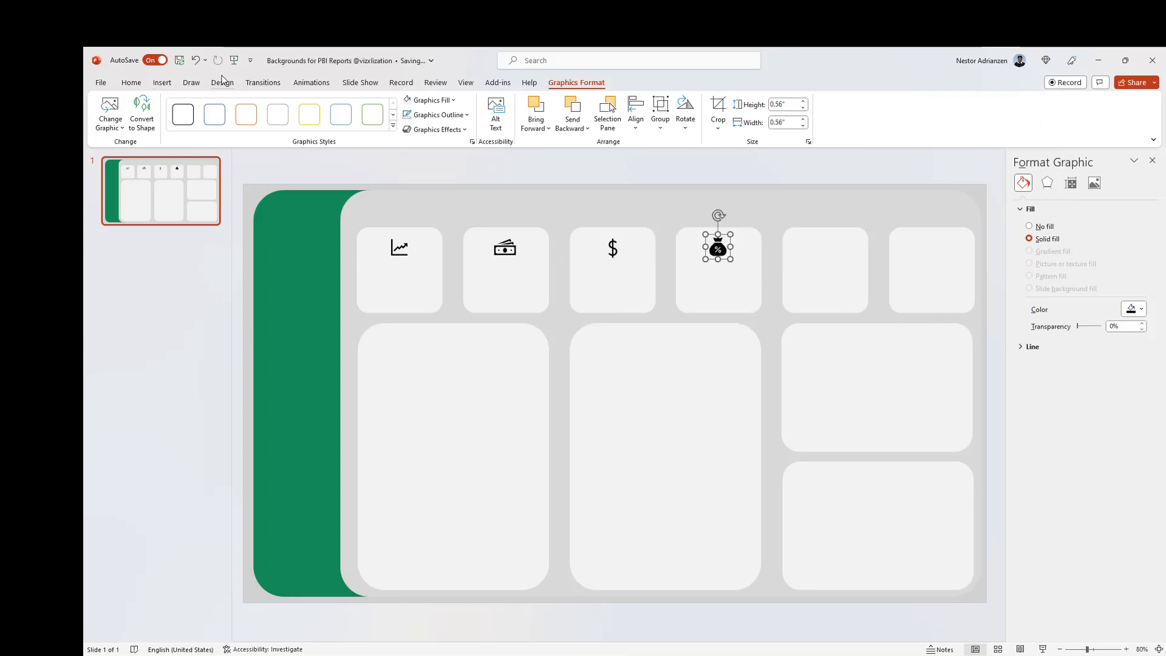
- Insert the solid bus icon from a "transportation" icon search, sized about 0.56", centred near the top of the fifth tile
{"action": "left_click", "coordinate": [165, 83]}
{"action": "left_click", "coordinate": [338, 106]}
{"action": "type", "text": "tra"}
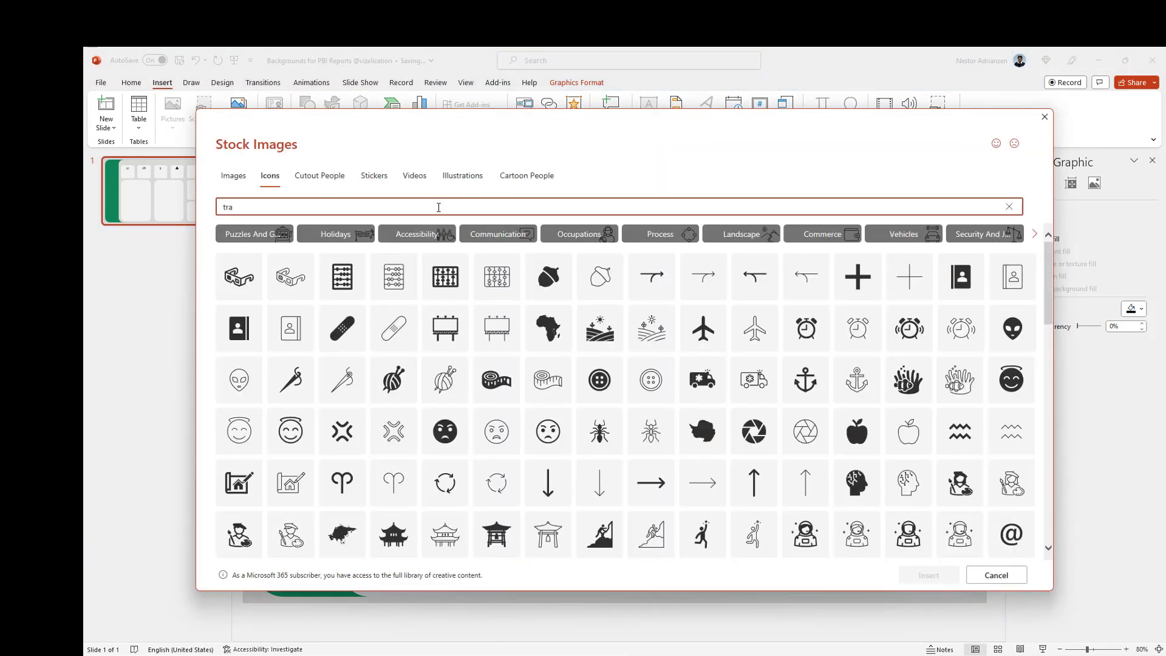
{"action": "type", "text": "nsportation"}
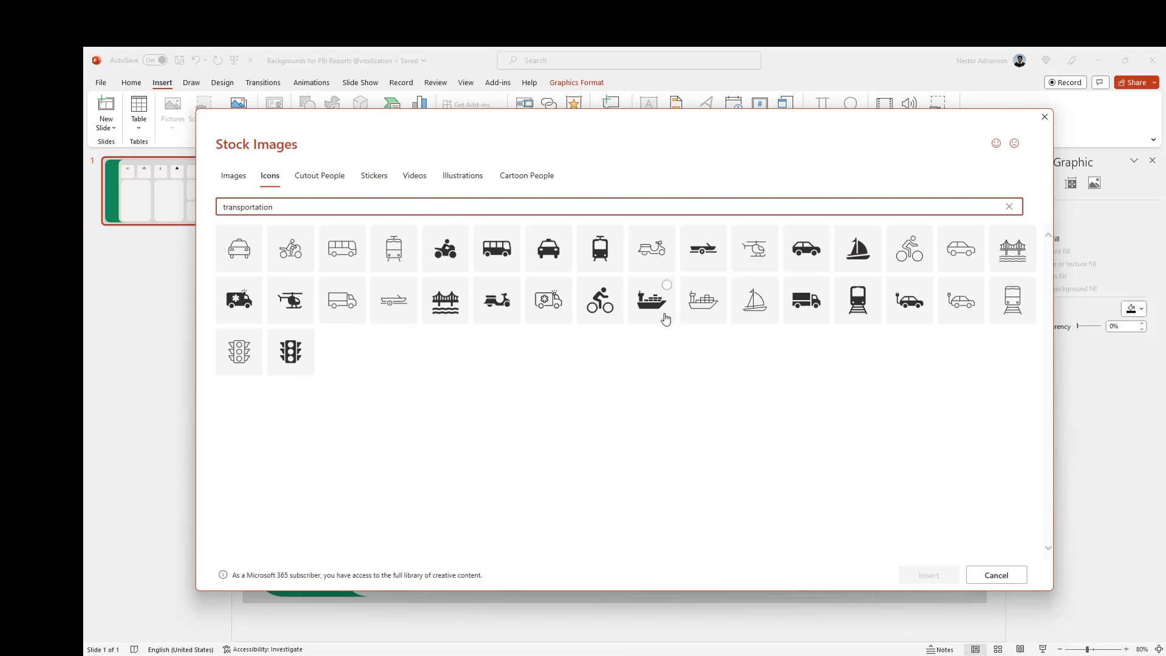
{"action": "left_click", "coordinate": [508, 267]}
{"action": "left_click", "coordinate": [928, 574]}
{"action": "left_click_drag", "start_coordinate": [593, 372], "coordinate": [833, 241]}
{"action": "left_click_drag", "start_coordinate": [836, 256], "coordinate": [838, 259]}
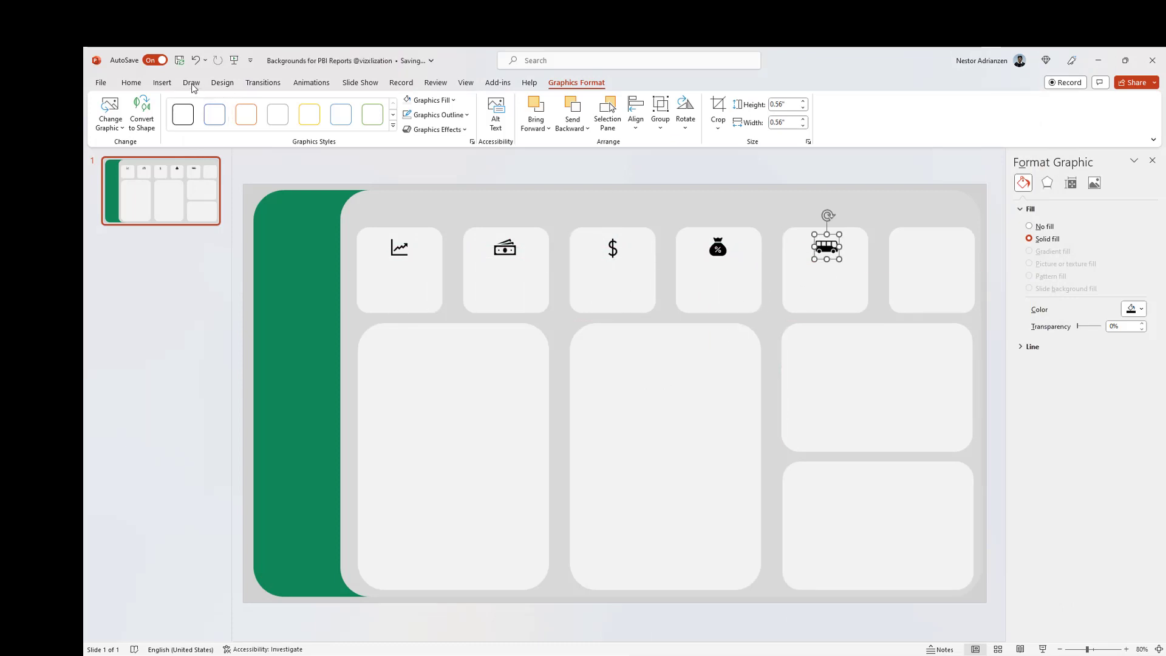
- Insert the bold circular arrows icon from an "update" icon search, sized about 0.5", centred near the top of the sixth tile
{"action": "left_click", "coordinate": [163, 83]}
{"action": "left_click", "coordinate": [332, 115]}
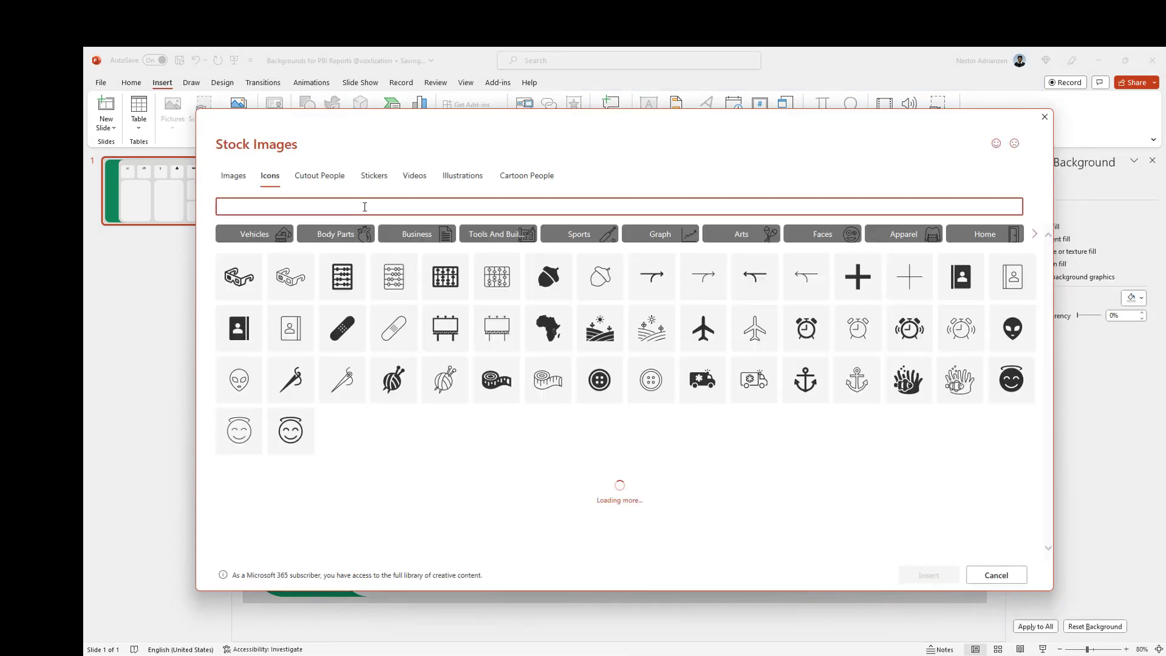
{"action": "type", "text": "u"}
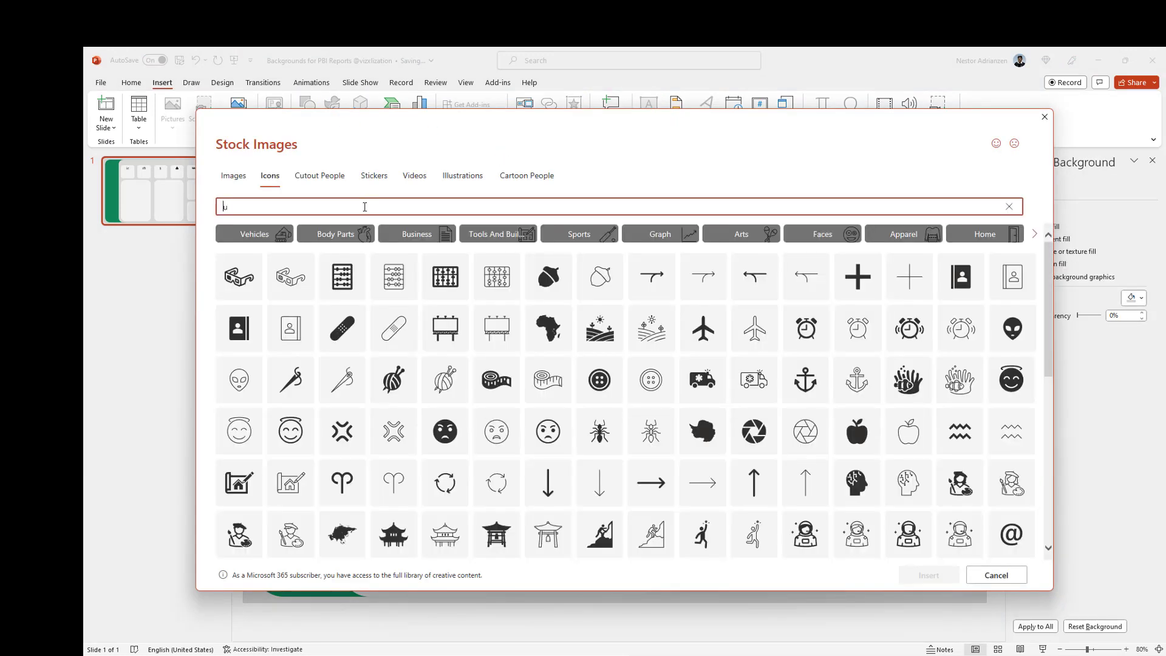
{"action": "type", "text": "pdate"}
{"action": "left_click", "coordinate": [338, 250]}
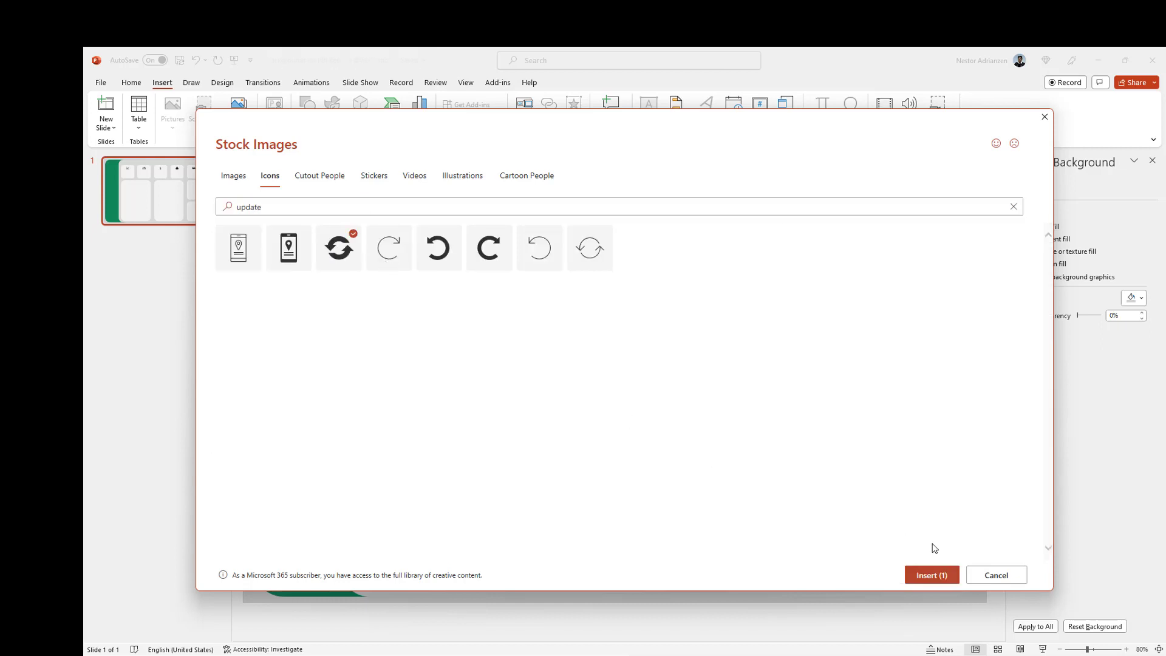
{"action": "left_click", "coordinate": [932, 575]}
{"action": "left_click_drag", "start_coordinate": [614, 382], "coordinate": [888, 307]}
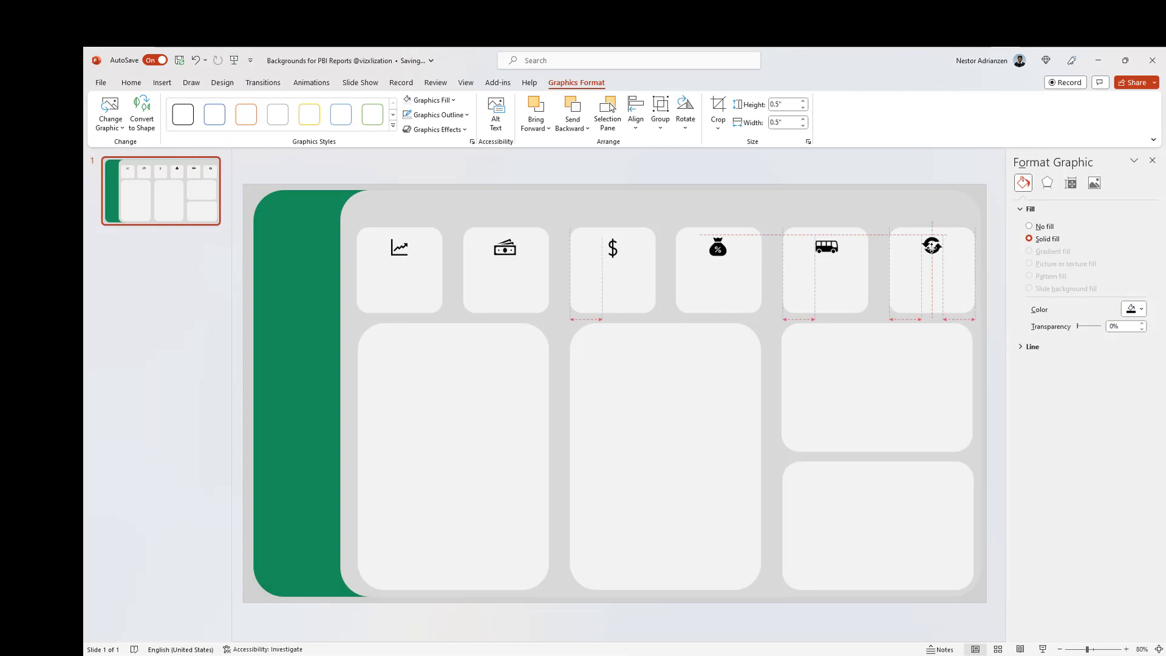
{"action": "left_click", "coordinate": [932, 246]}
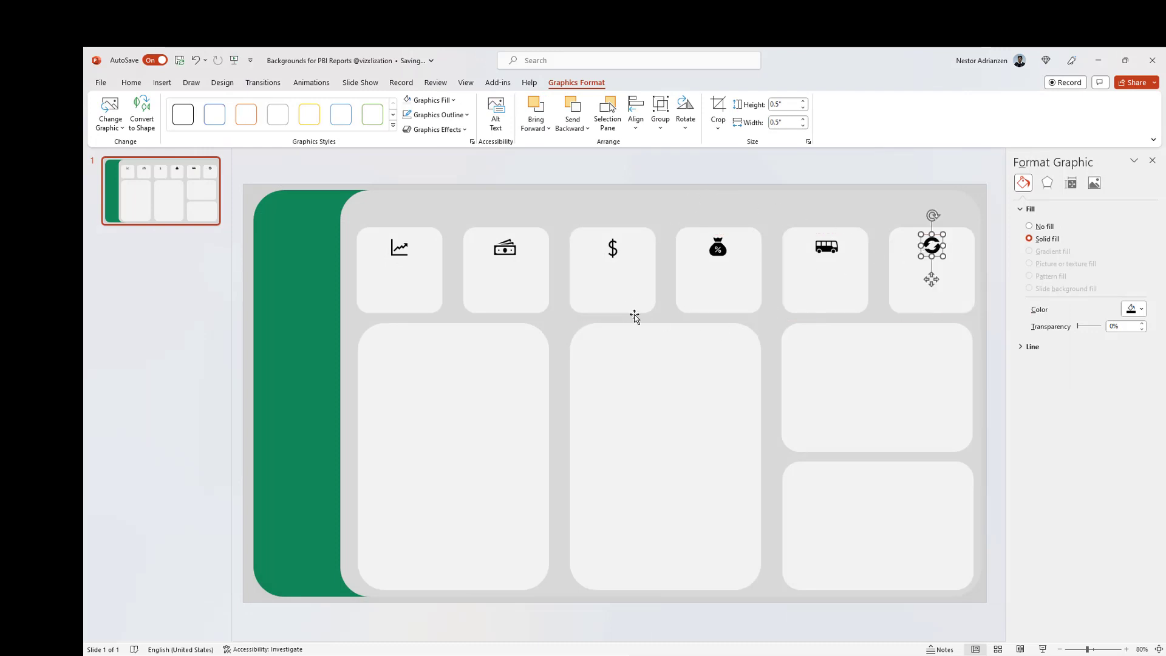
- Fill all six tile icons with the recently used green of the side panel and deselect them
{"action": "left_click", "coordinate": [399, 251]}
{"action": "left_click", "coordinate": [503, 255], "text": "shift"}
{"action": "left_click", "coordinate": [613, 252], "text": "shift"}
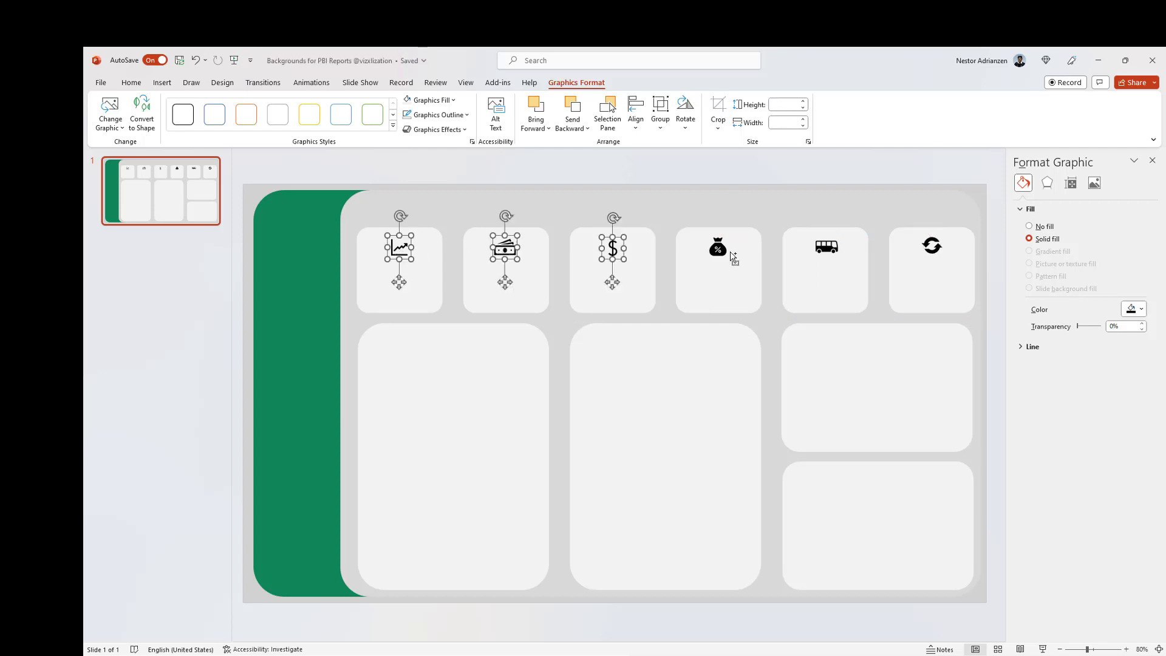
{"action": "left_click", "coordinate": [719, 251], "text": "shift"}
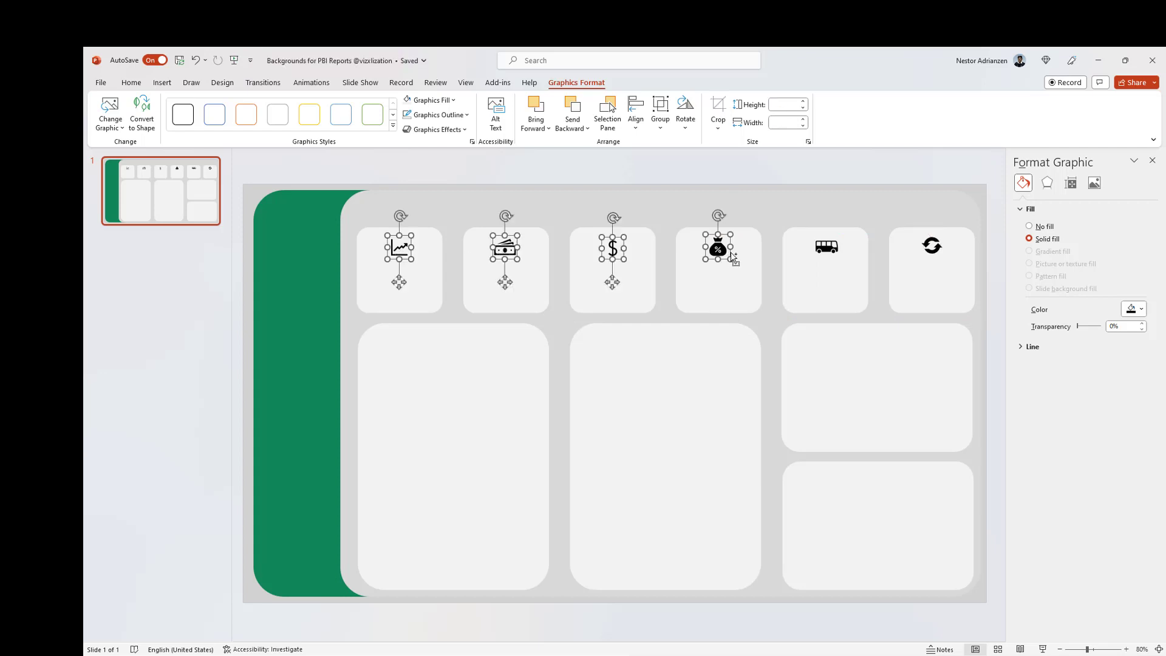
{"action": "left_click", "coordinate": [829, 252], "text": "shift"}
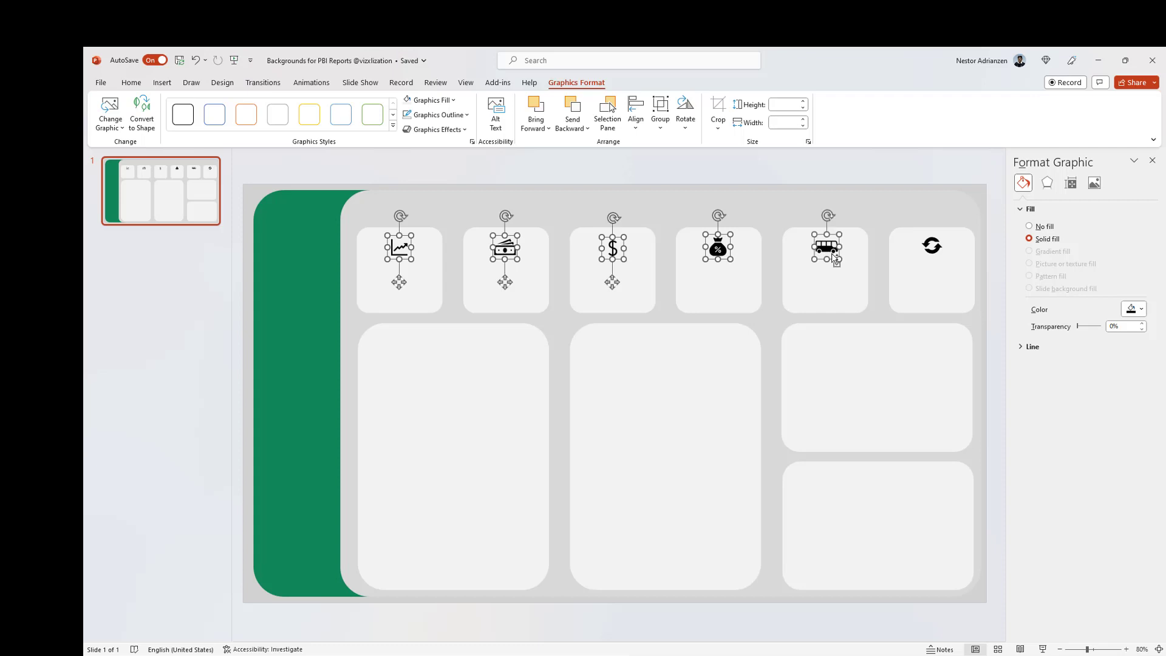
{"action": "left_click", "coordinate": [918, 253], "text": "shift"}
{"action": "left_click", "coordinate": [924, 250], "text": "shift"}
{"action": "left_click", "coordinate": [897, 272], "text": "shift"}
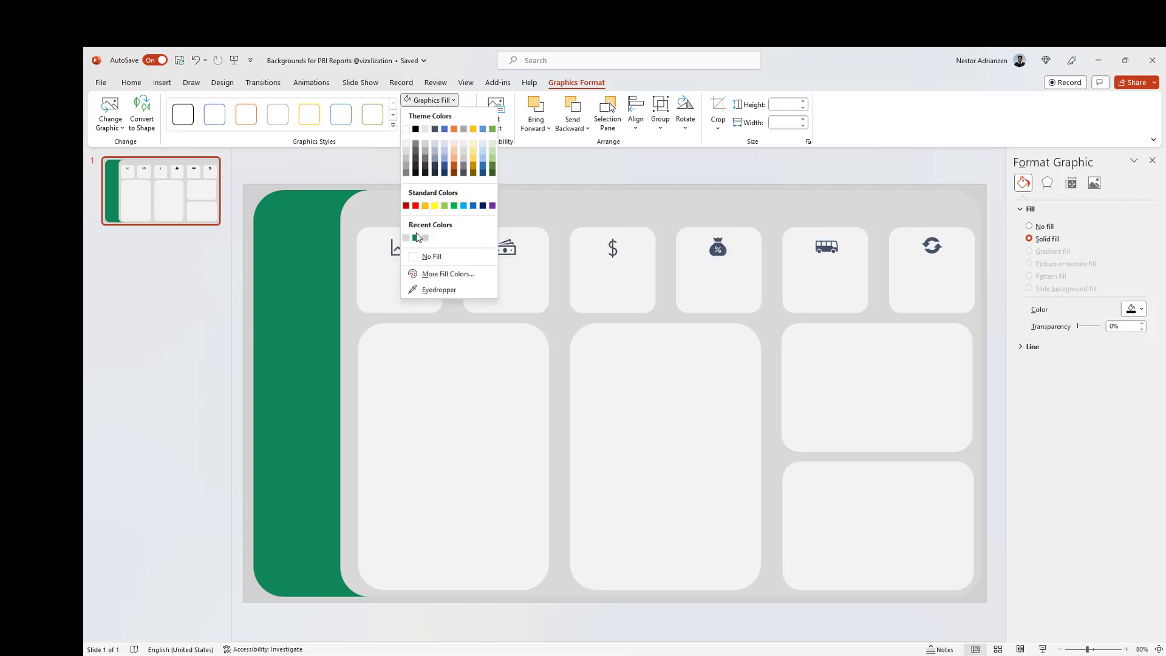
{"action": "left_click", "coordinate": [416, 238]}
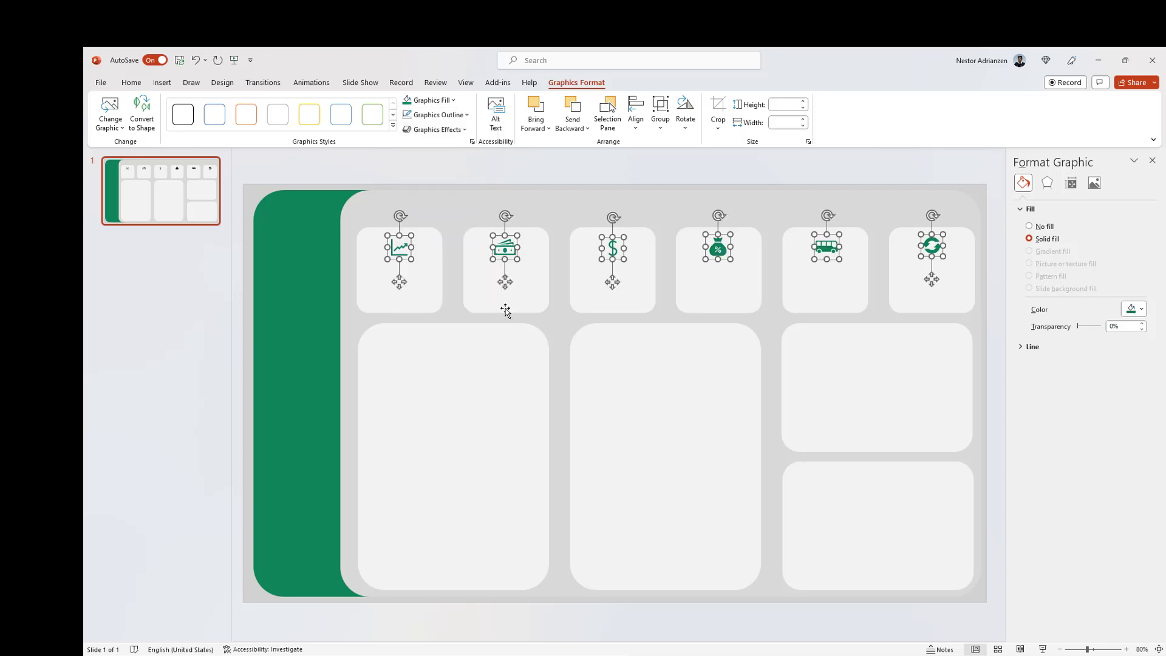
{"action": "left_click", "coordinate": [565, 332]}
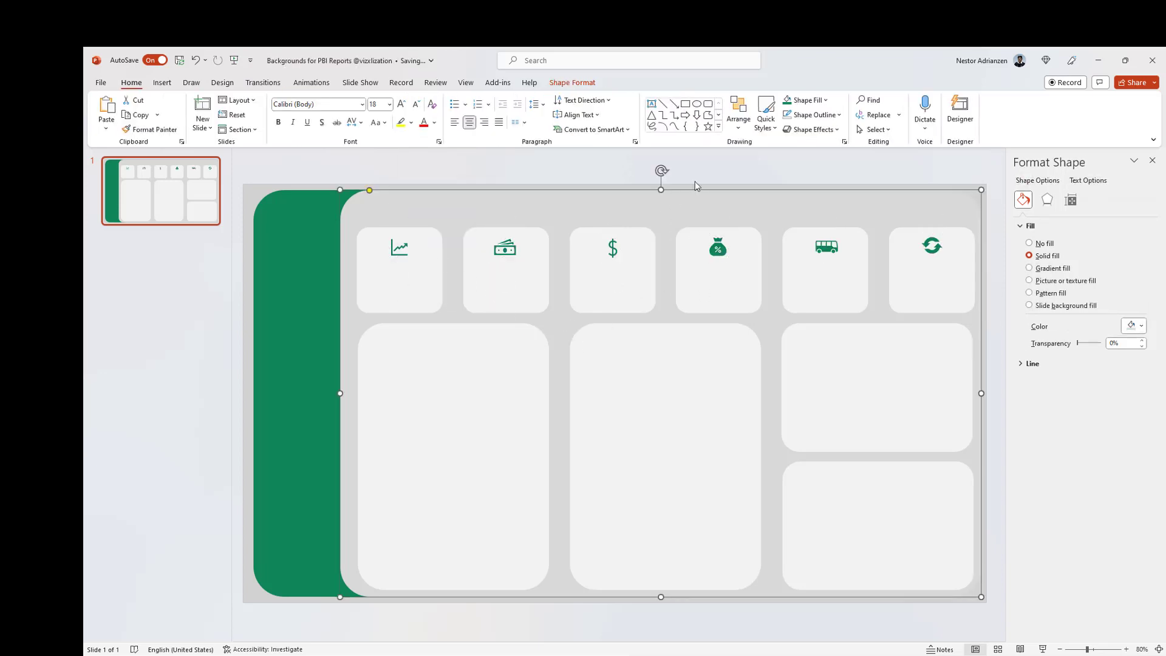
{"action": "left_click", "coordinate": [732, 172]}
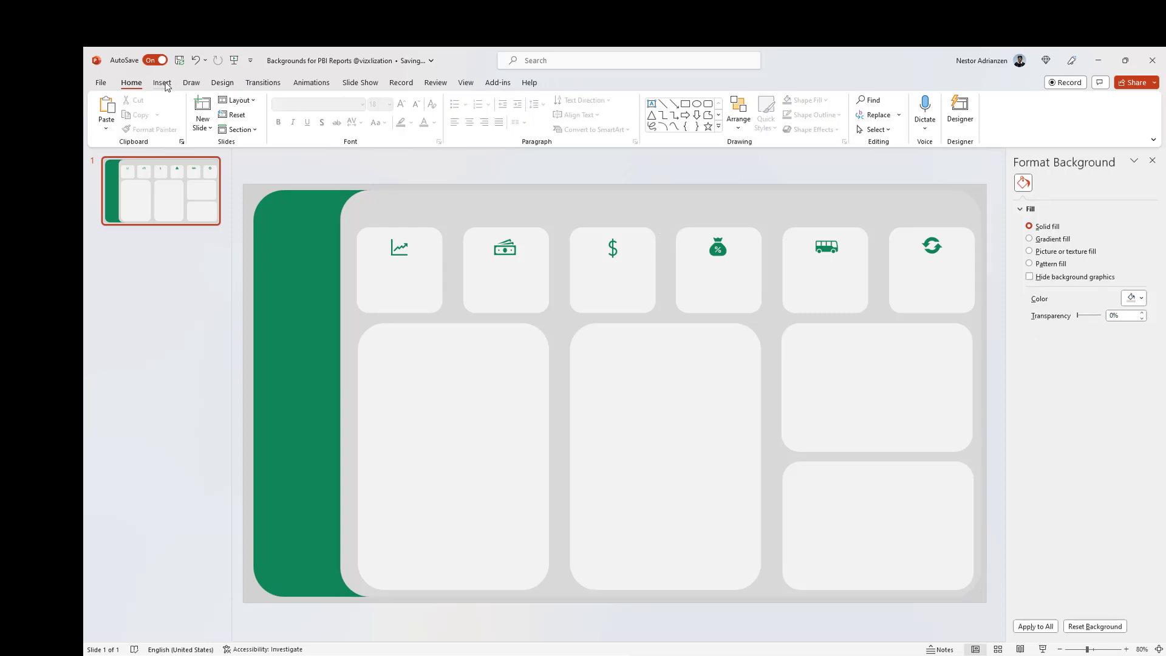
{"action": "left_click", "coordinate": [103, 83]}
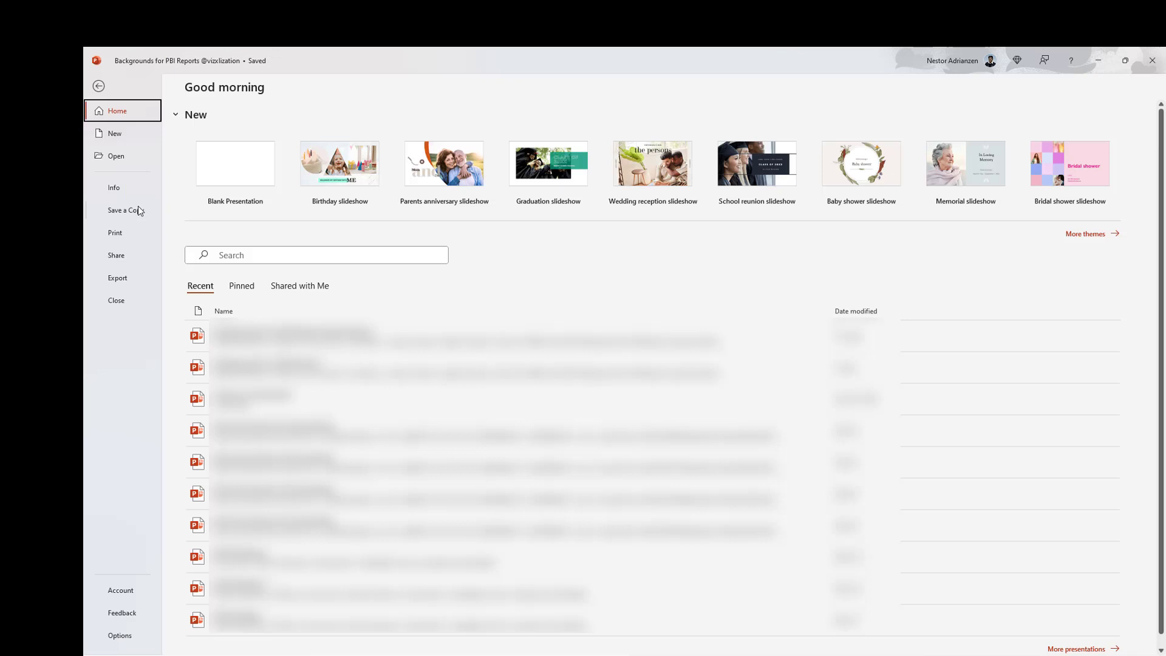
{"action": "left_click", "coordinate": [139, 210]}
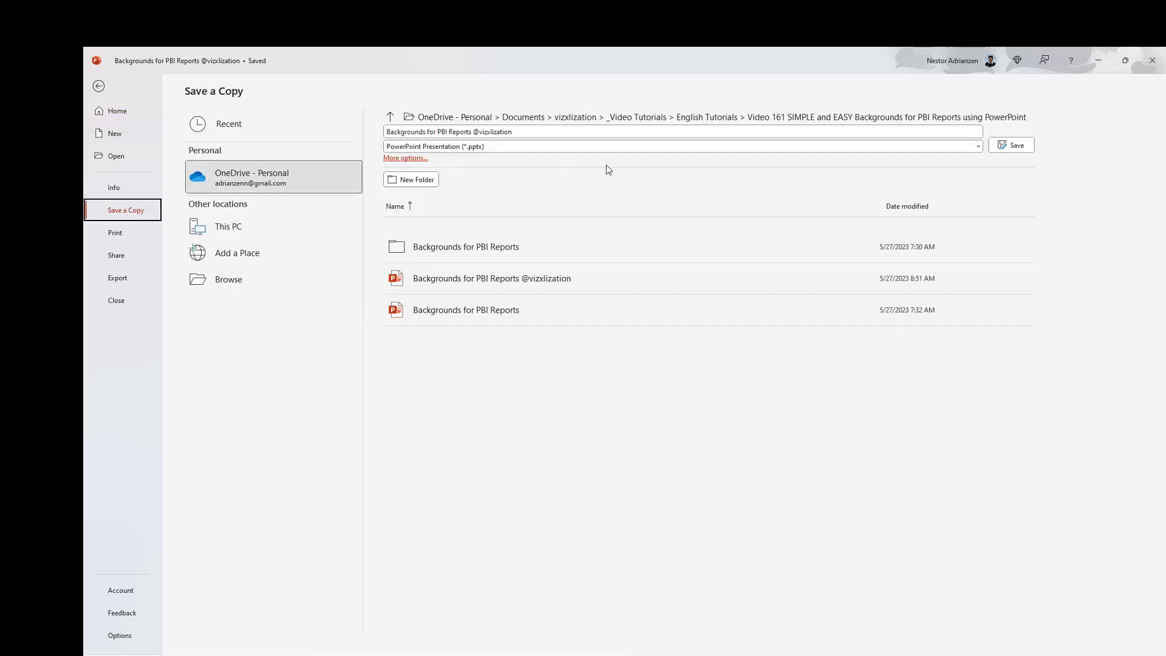
{"action": "left_click", "coordinate": [582, 149]}
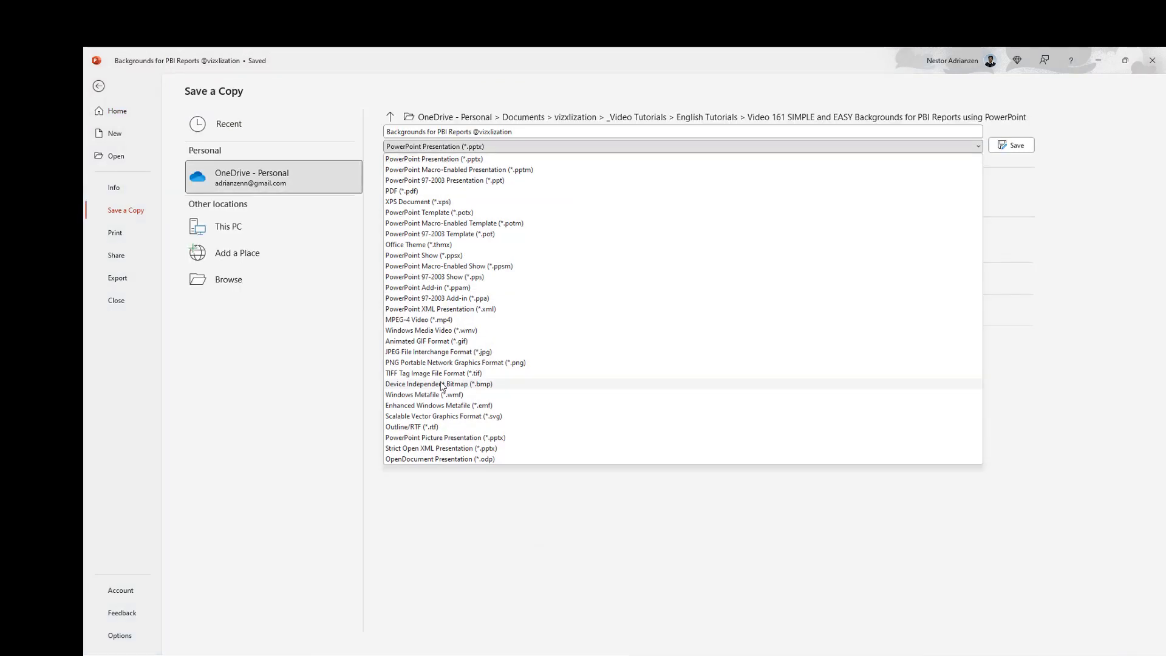
{"action": "left_click", "coordinate": [471, 417]}
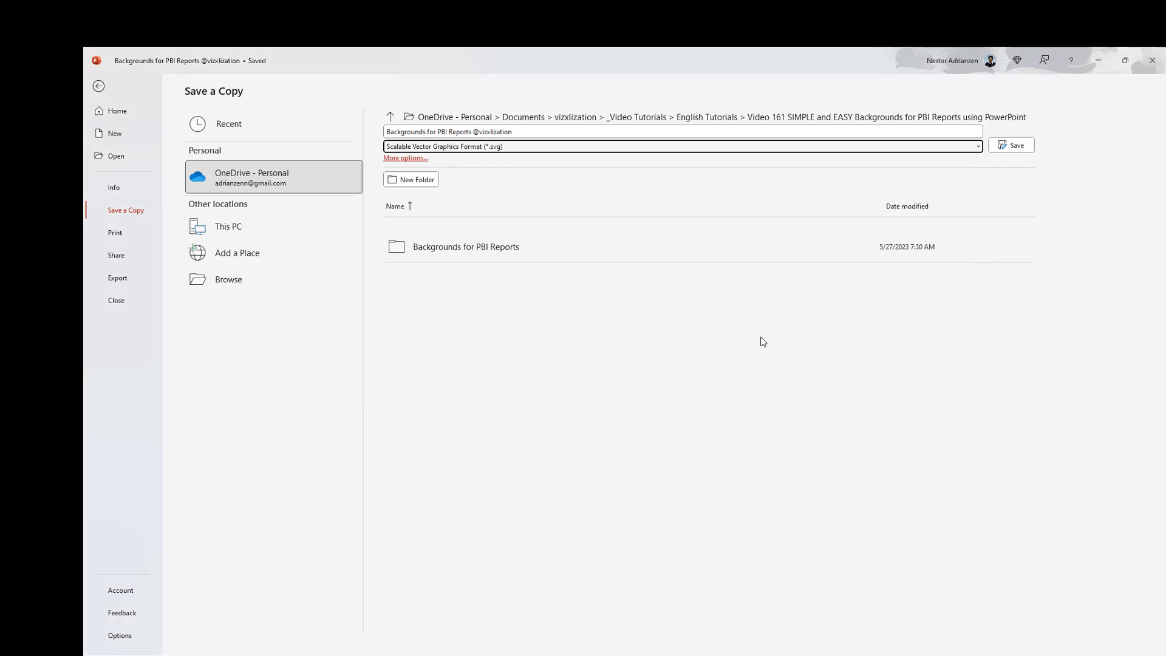
{"action": "left_click", "coordinate": [1016, 147]}
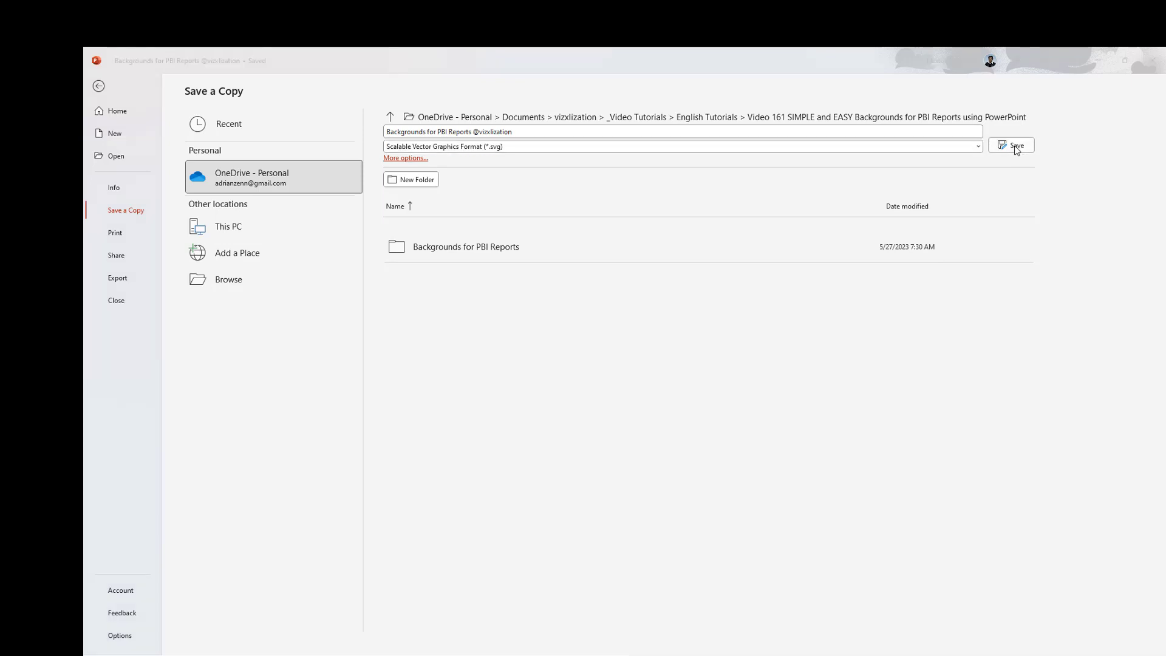
{"action": "left_click", "coordinate": [630, 389]}
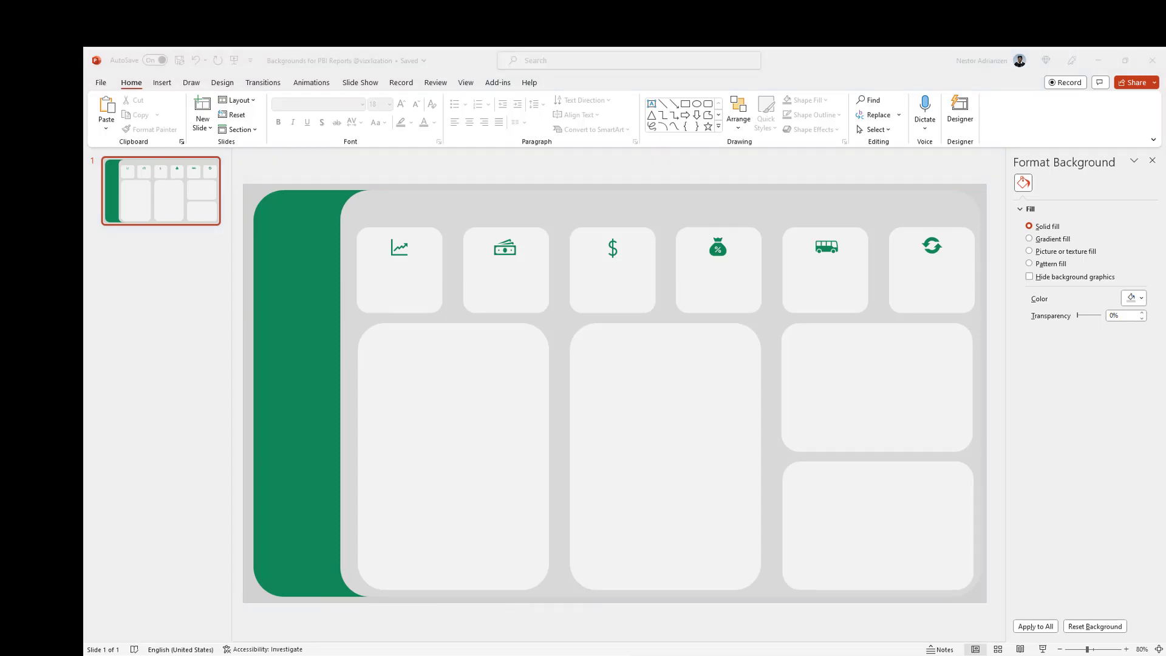
- Switch to Power BI to view the Internet Sales Report page and return to the PowerPoint presentation
{"action": "key", "text": "alt+Tab"}
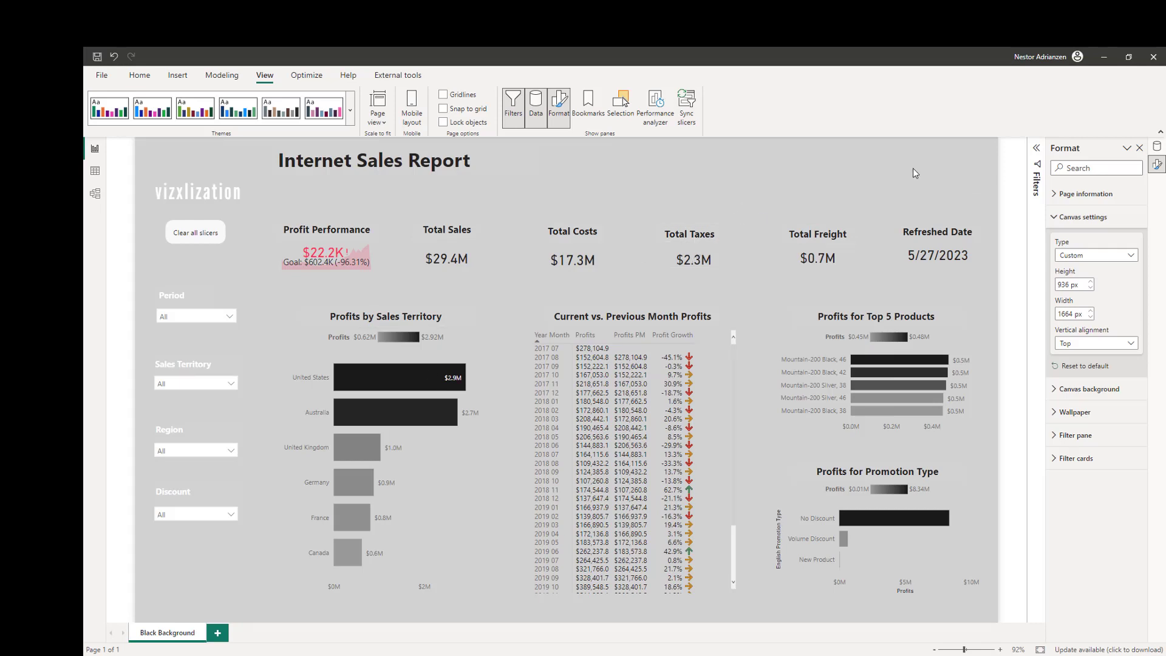
{"action": "mouse_move", "coordinate": [326, 424]}
{"action": "key", "text": "alt+Tab"}
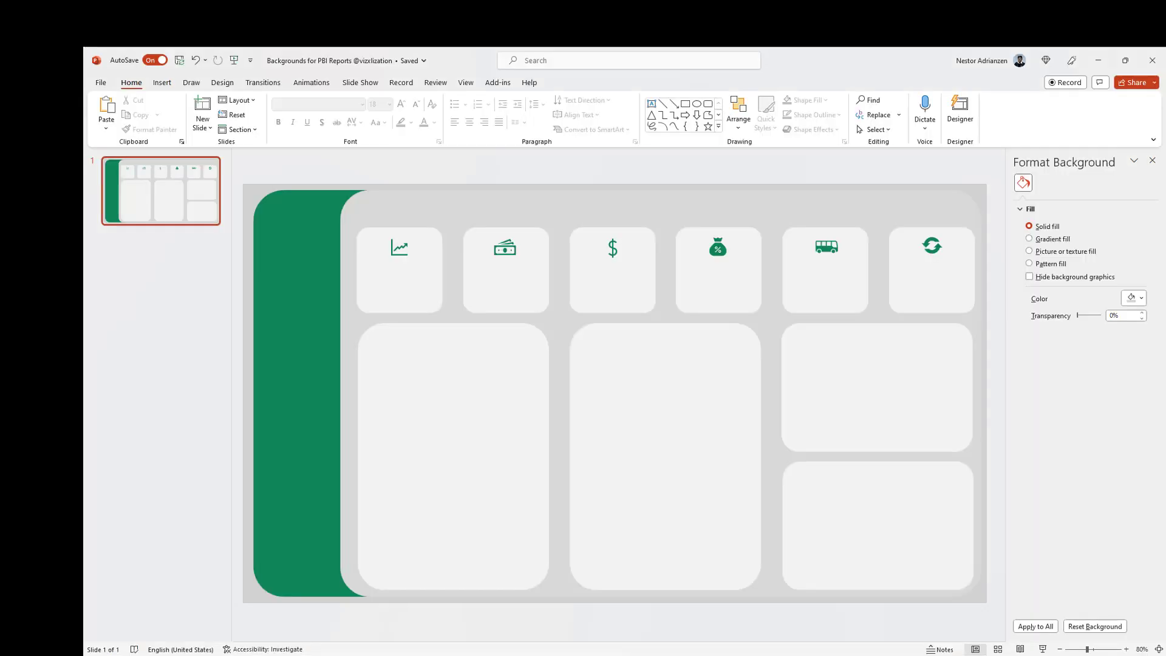
- Add a second slide holding a copy of the first slide's shapes and icons
{"action": "left_click", "coordinate": [200, 226]}
{"action": "key", "text": "Return"}
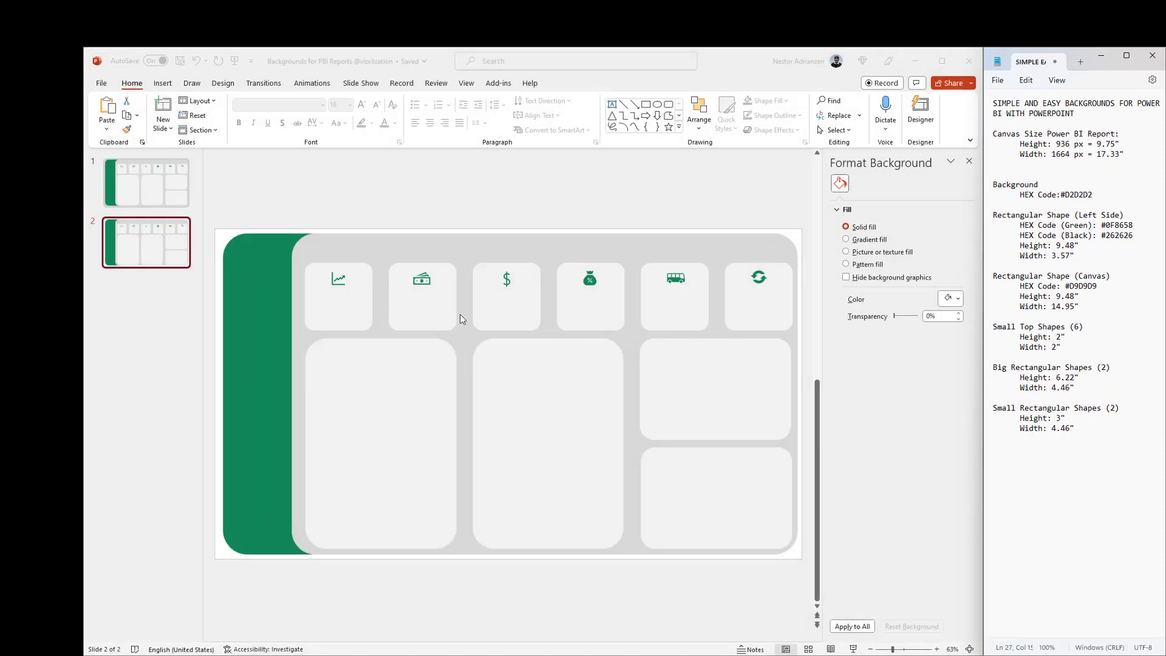
- Fill the green side panel on the second slide with the custom color #262626 and deselect it
{"action": "left_click", "coordinate": [223, 262]}
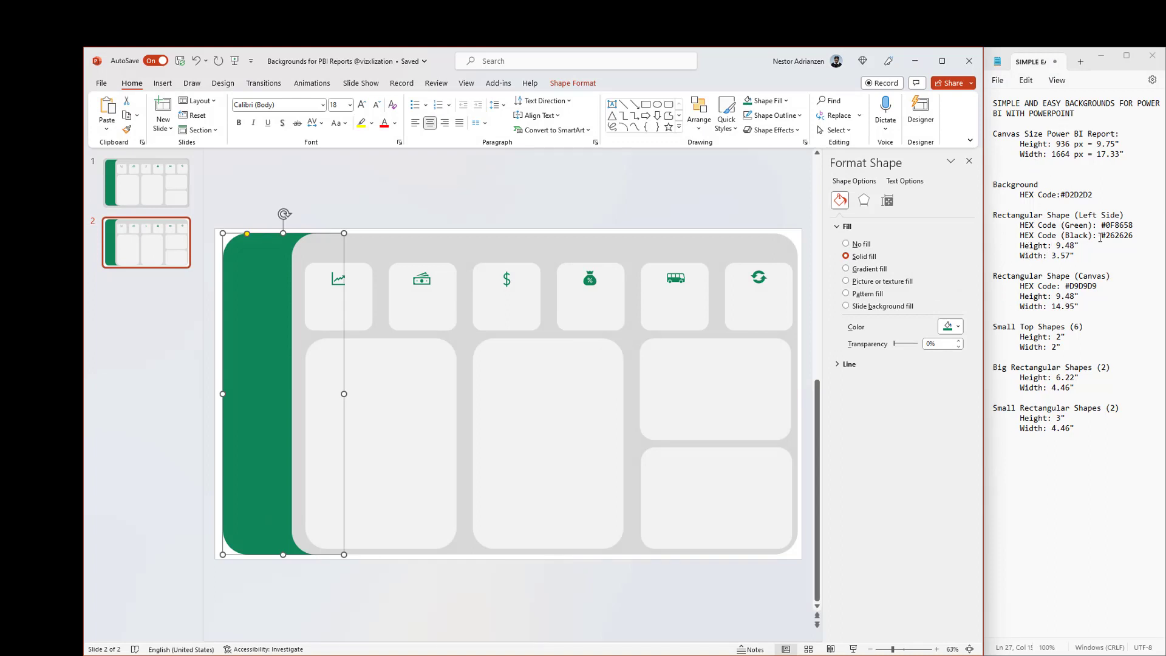
{"action": "left_click_drag", "start_coordinate": [1133, 236], "coordinate": [1106, 236]}
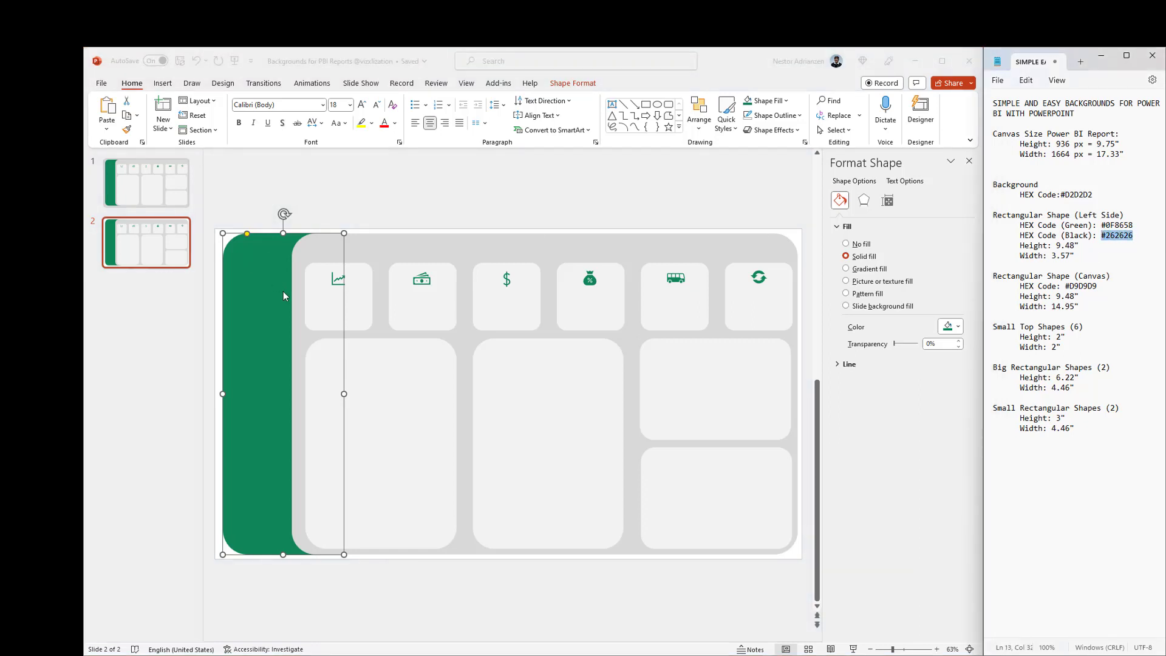
{"action": "right_click", "coordinate": [255, 293]}
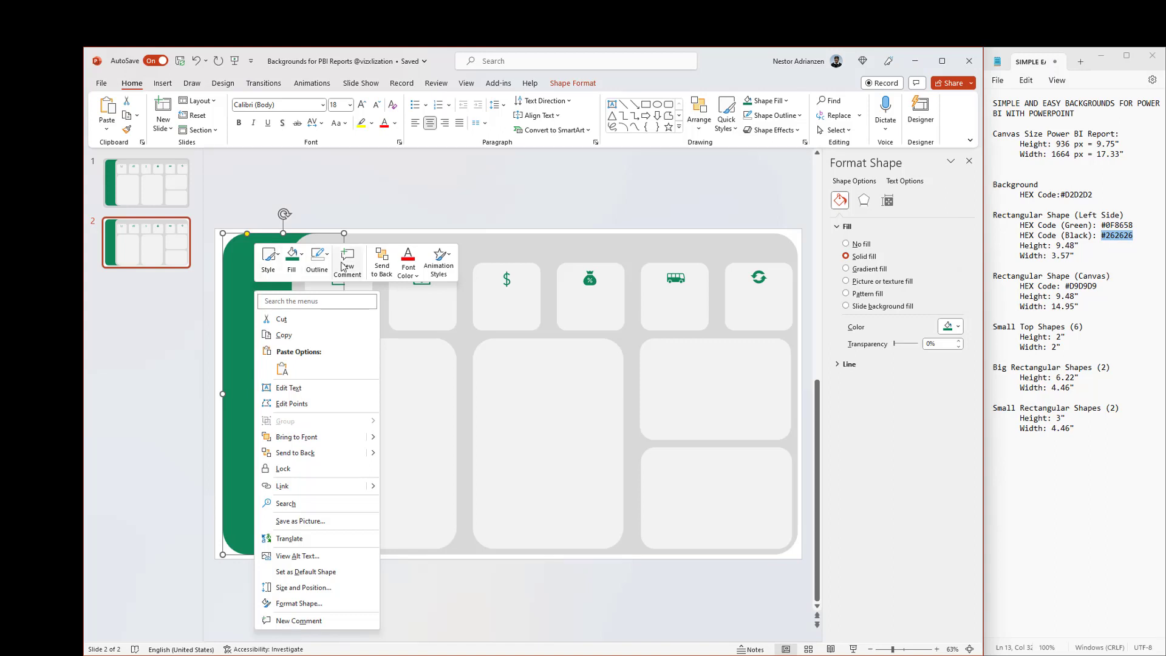
{"action": "left_click", "coordinate": [303, 262]}
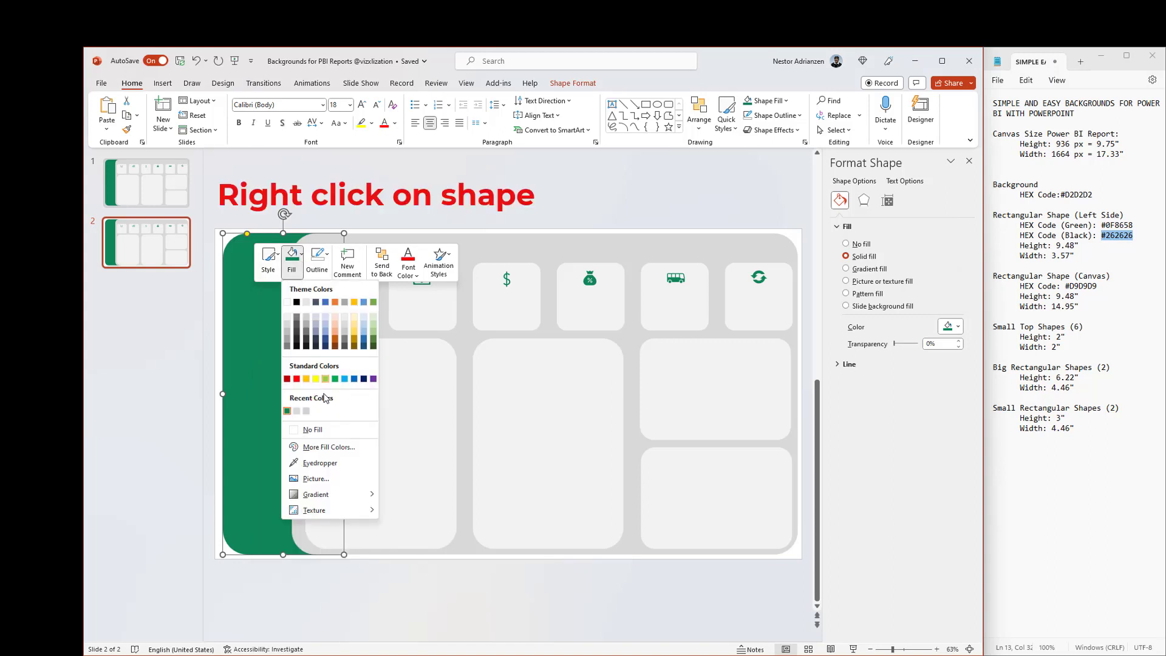
{"action": "left_click", "coordinate": [339, 452]}
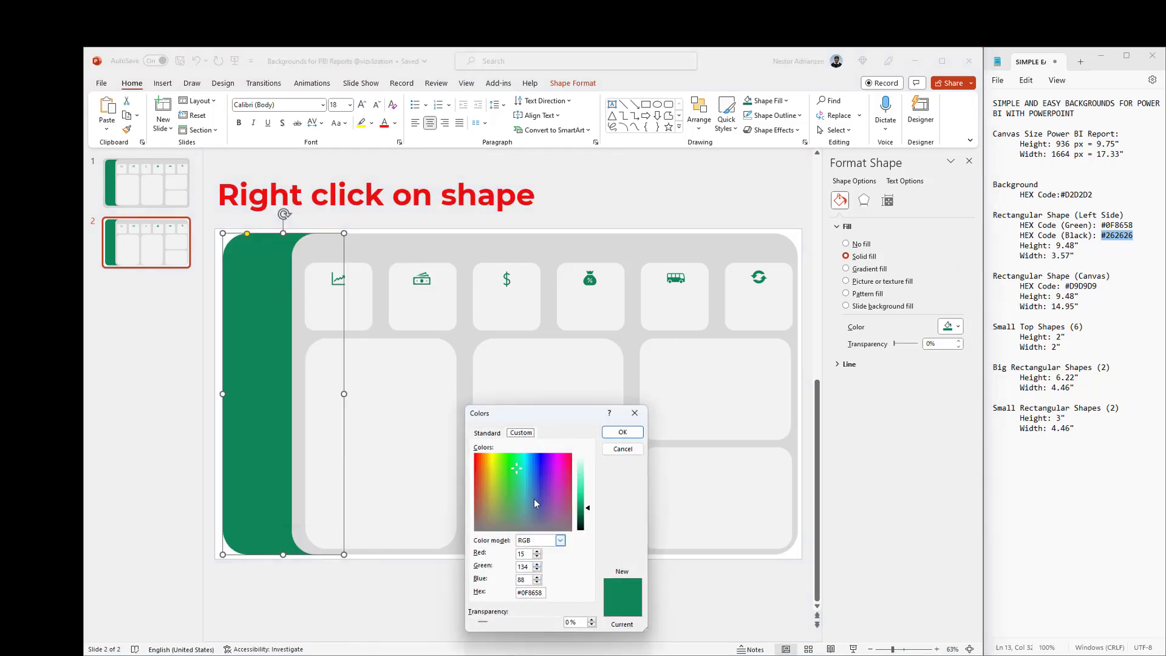
{"action": "left_click_drag", "start_coordinate": [544, 593], "coordinate": [508, 593]}
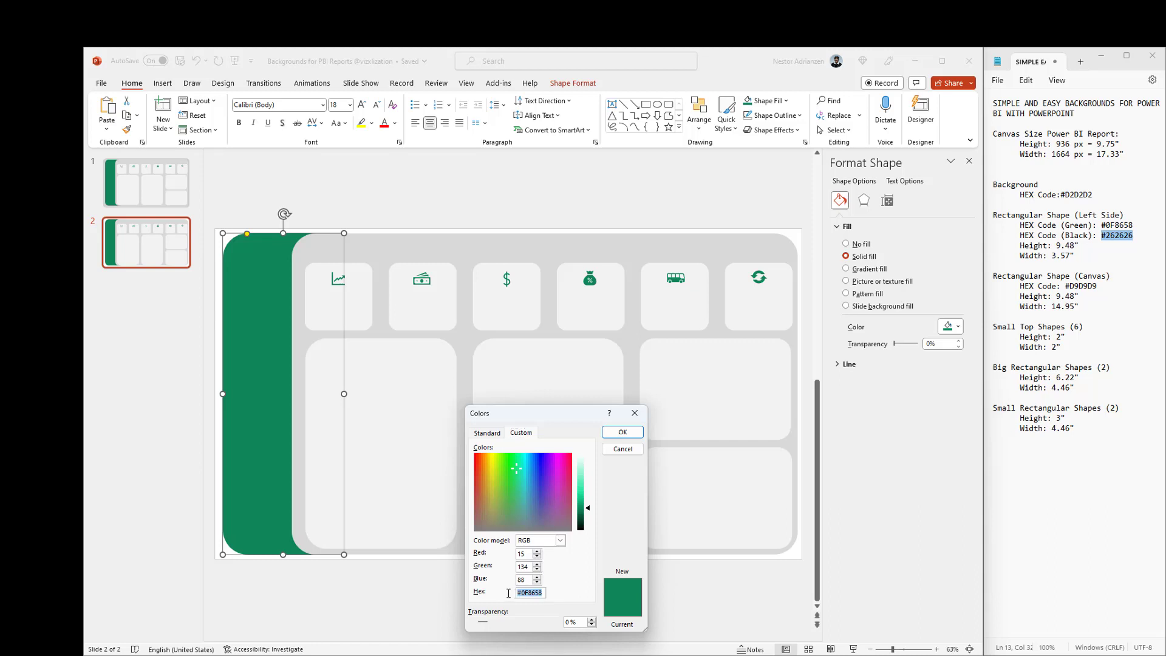
{"action": "type", "text": "#262626"}
{"action": "left_click", "coordinate": [622, 432]}
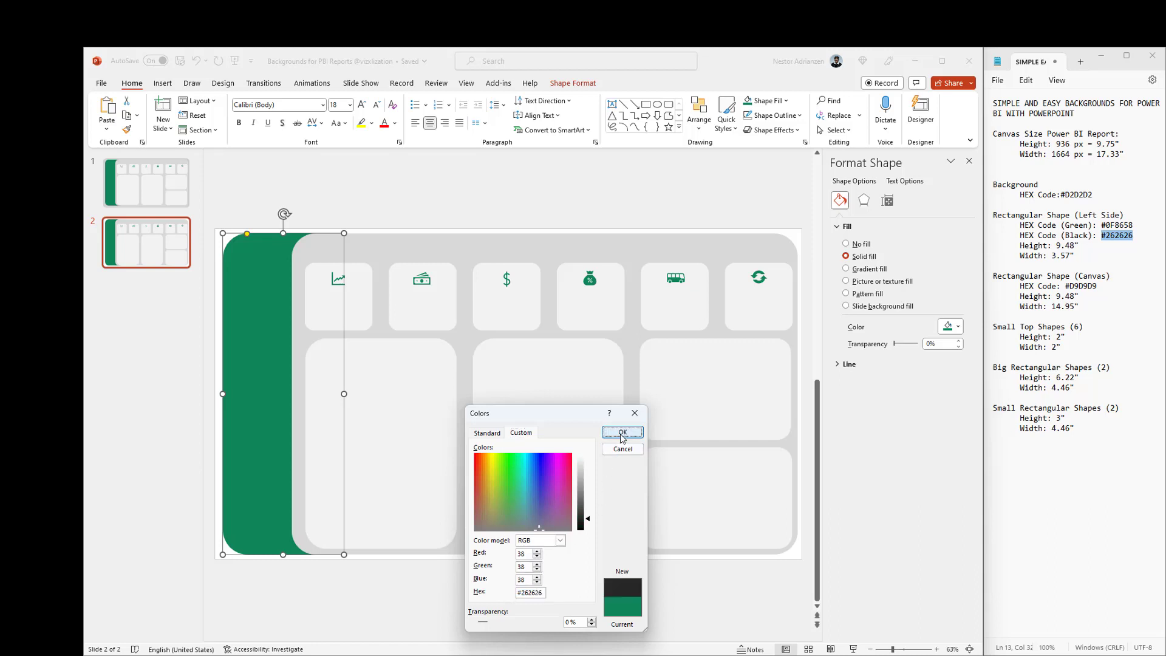
{"action": "left_click", "coordinate": [441, 191]}
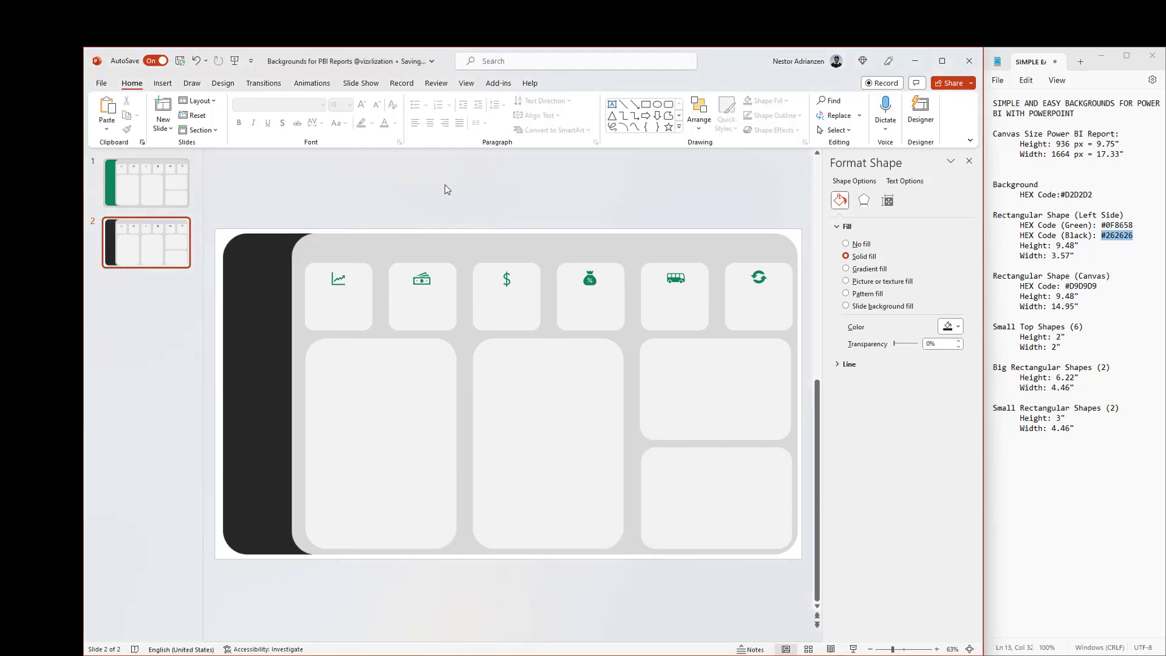
- Fill all six tile icons on the second slide with a near-black theme color and deselect them
{"action": "left_click", "coordinate": [338, 282]}
{"action": "left_click", "coordinate": [419, 283], "text": "shift"}
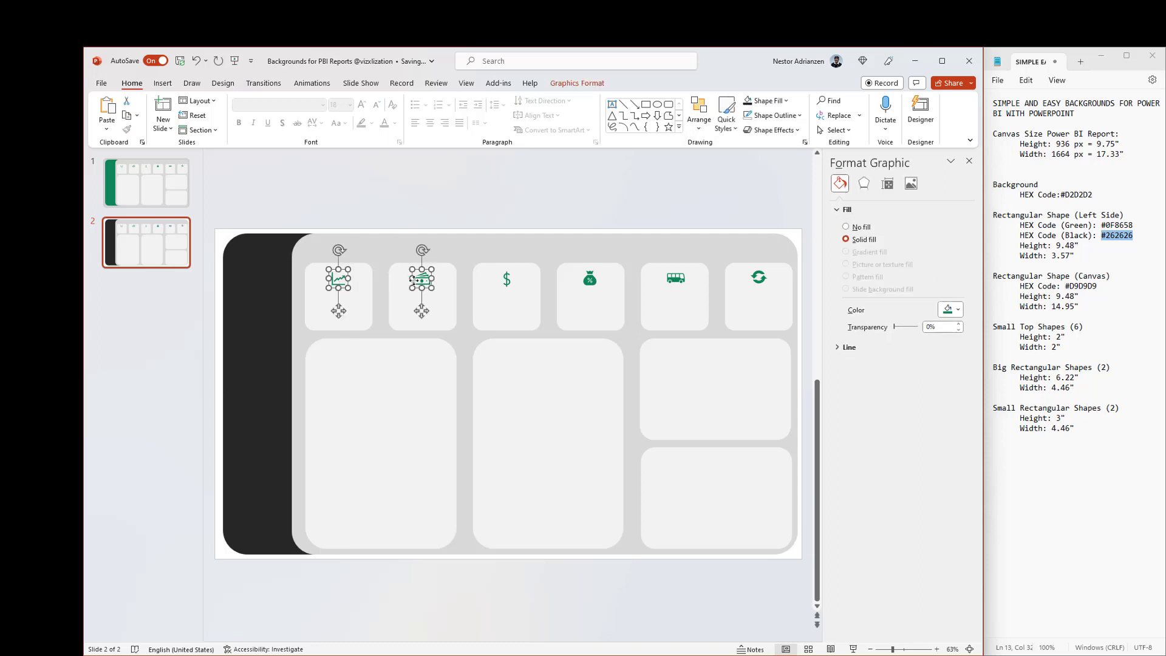
{"action": "left_click", "coordinate": [508, 286], "text": "shift"}
{"action": "left_click", "coordinate": [595, 281], "text": "shift"}
{"action": "left_click", "coordinate": [684, 281], "text": "shift"}
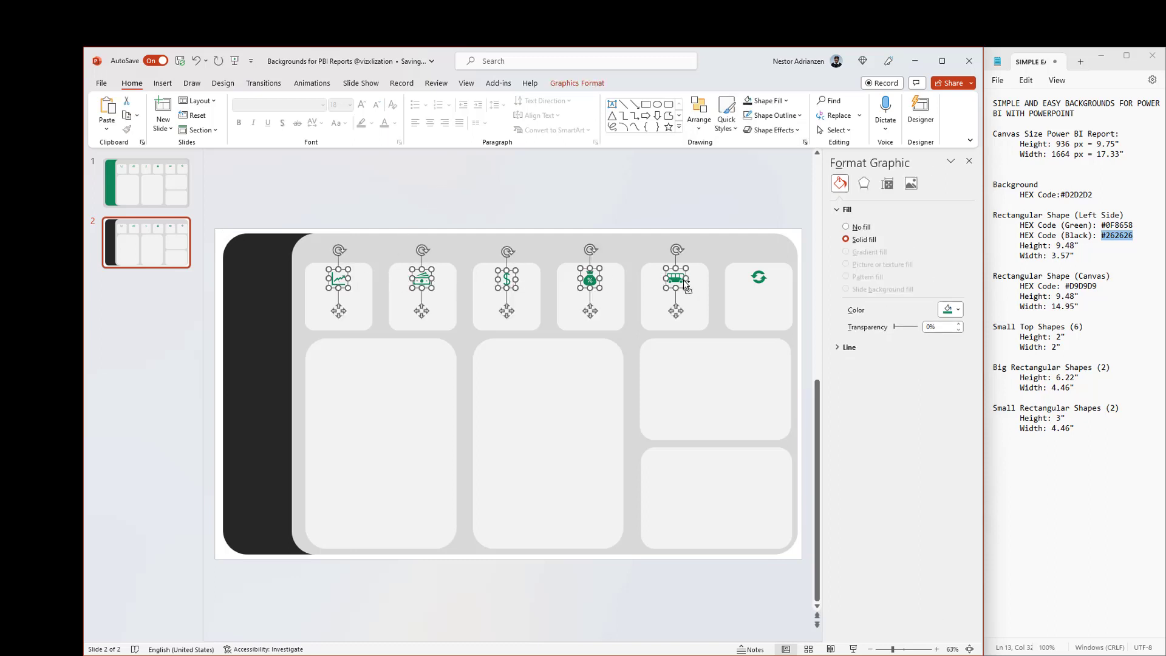
{"action": "left_click", "coordinate": [759, 281], "text": "shift"}
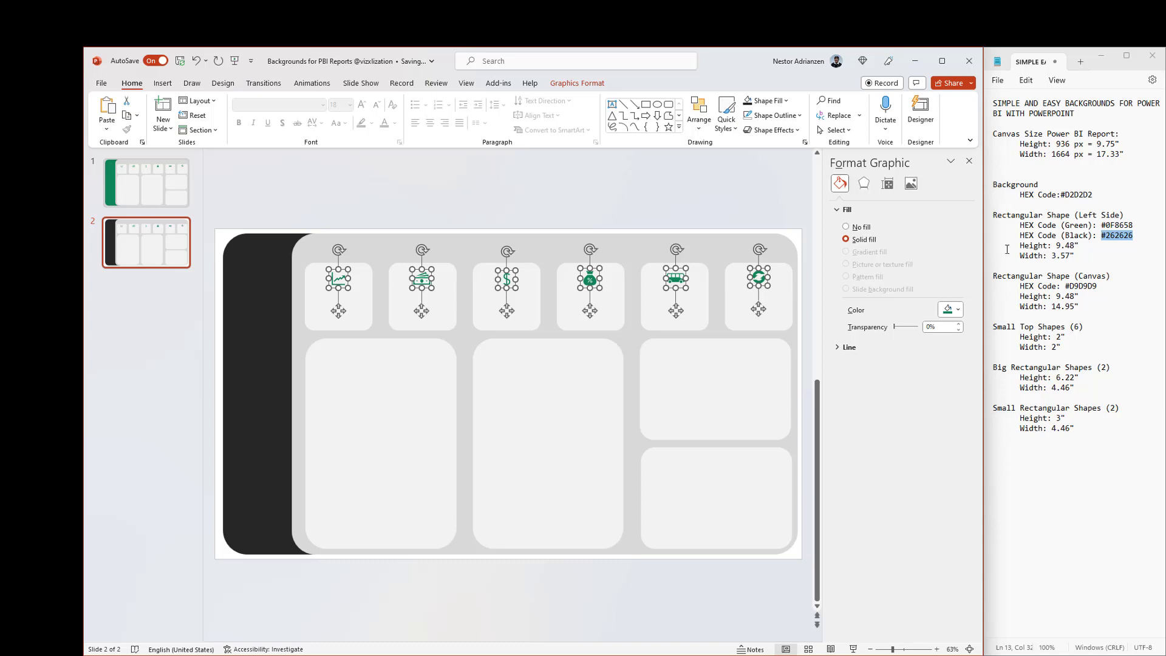
{"action": "left_click", "coordinate": [958, 310]}
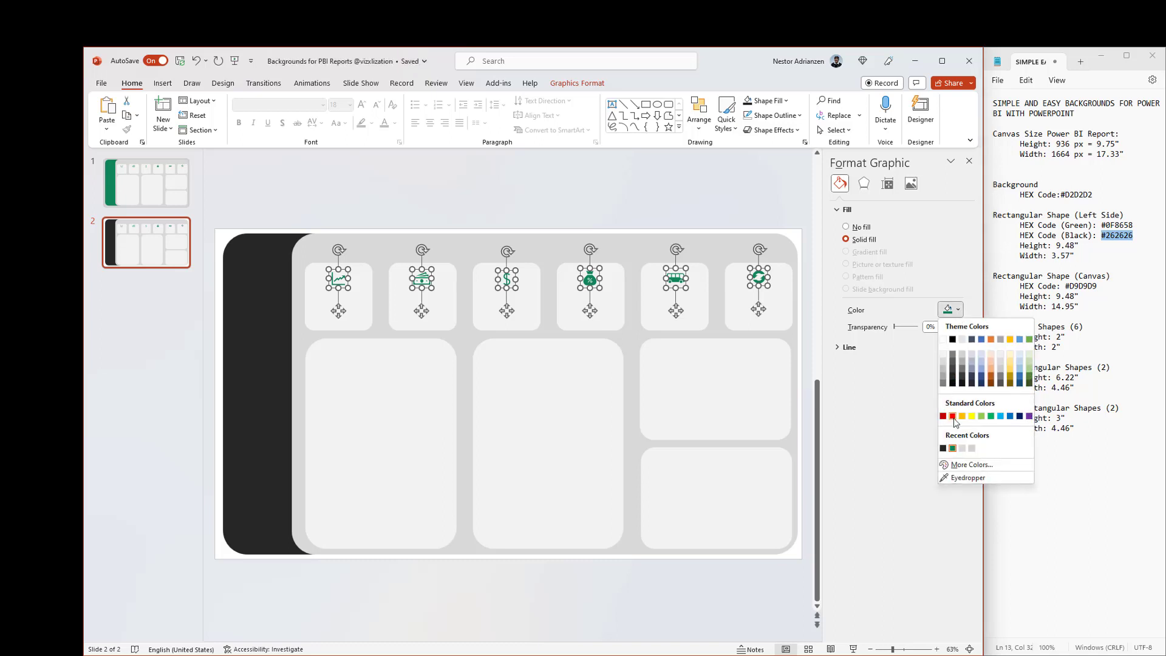
{"action": "left_click", "coordinate": [954, 380]}
{"action": "left_click", "coordinate": [721, 207]}
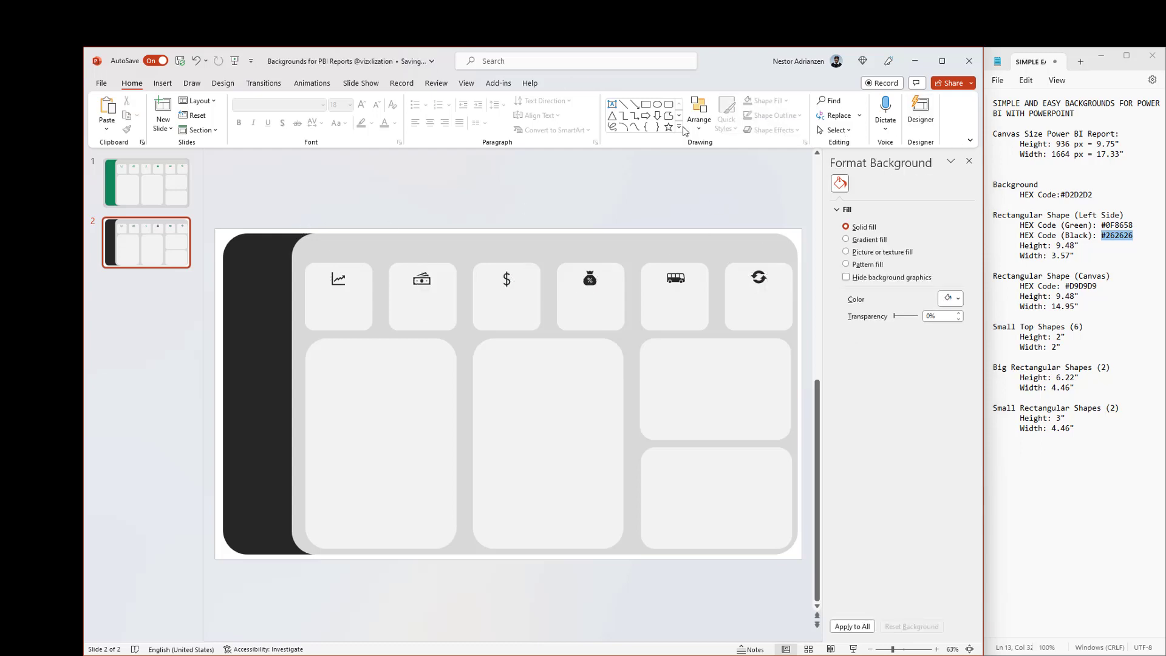
{"action": "left_click", "coordinate": [945, 63]}
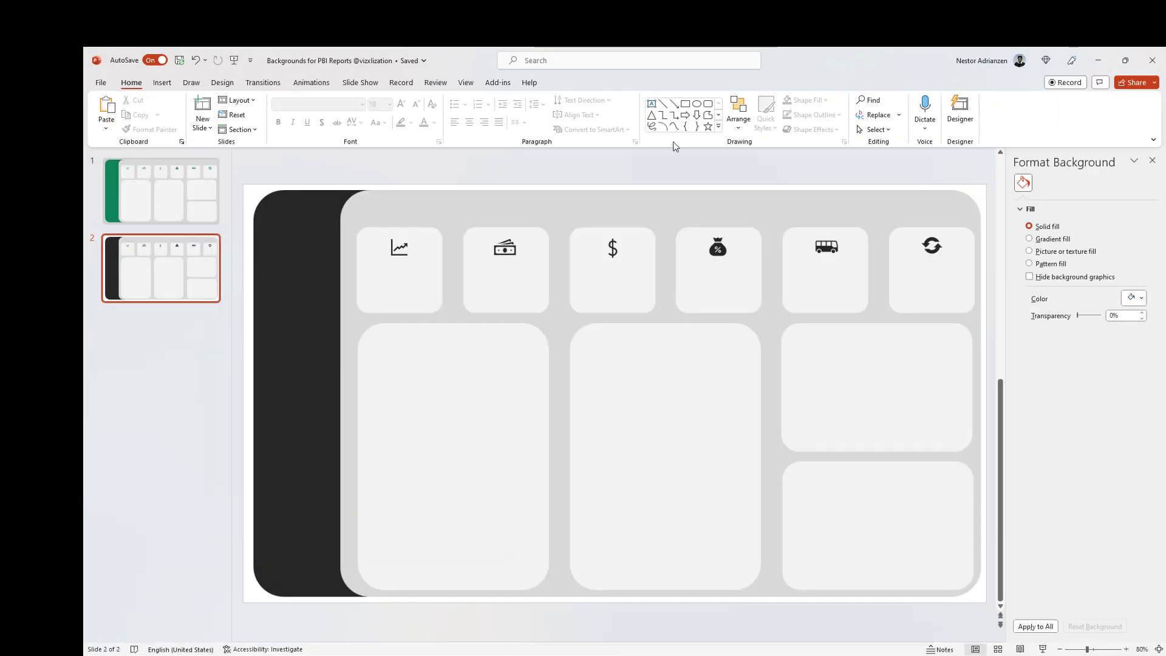
{"action": "left_click", "coordinate": [101, 83]}
{"action": "left_click", "coordinate": [125, 210]}
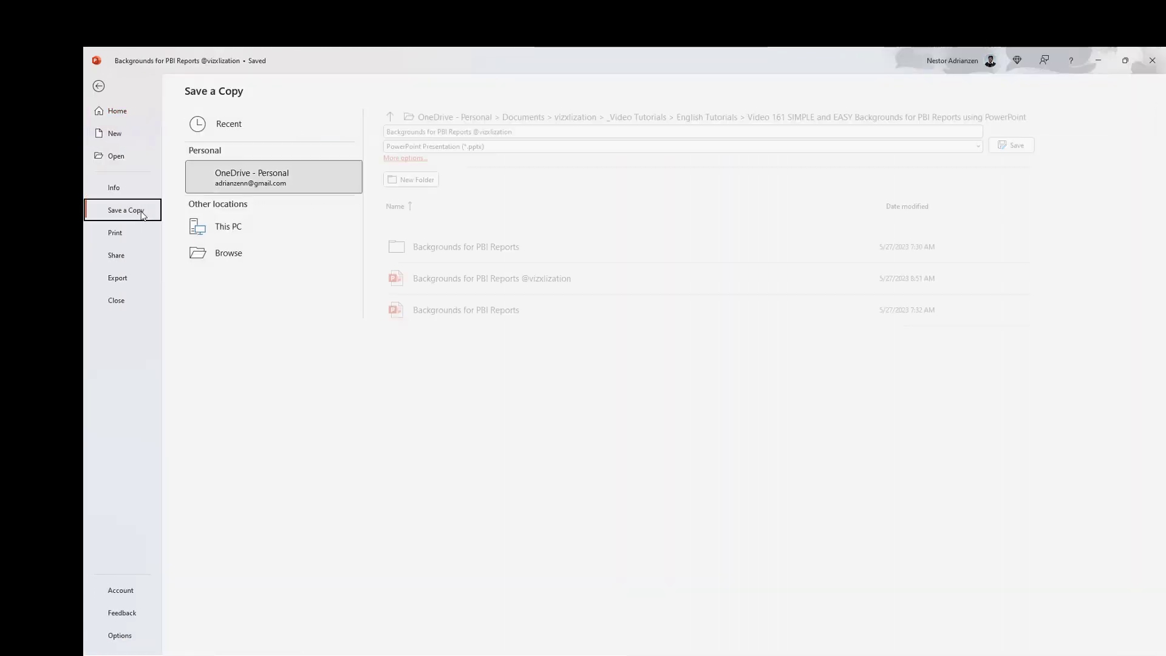
{"action": "left_click", "coordinate": [515, 131]}
{"action": "left_click", "coordinate": [389, 132]}
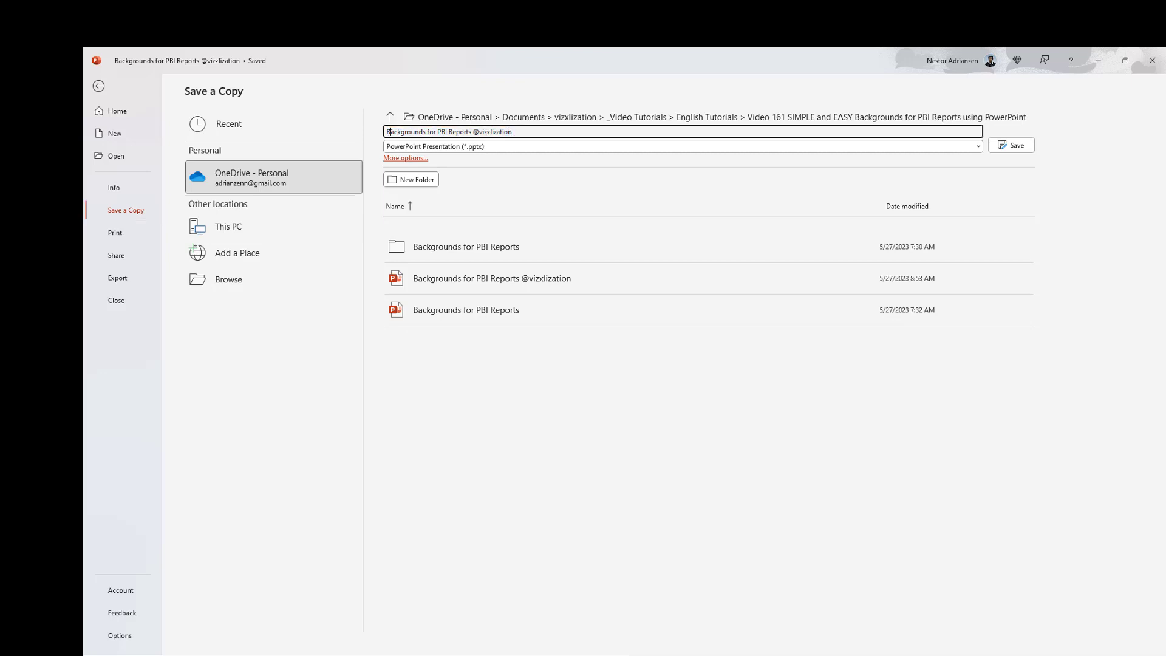
{"action": "type", "text": "Black"}
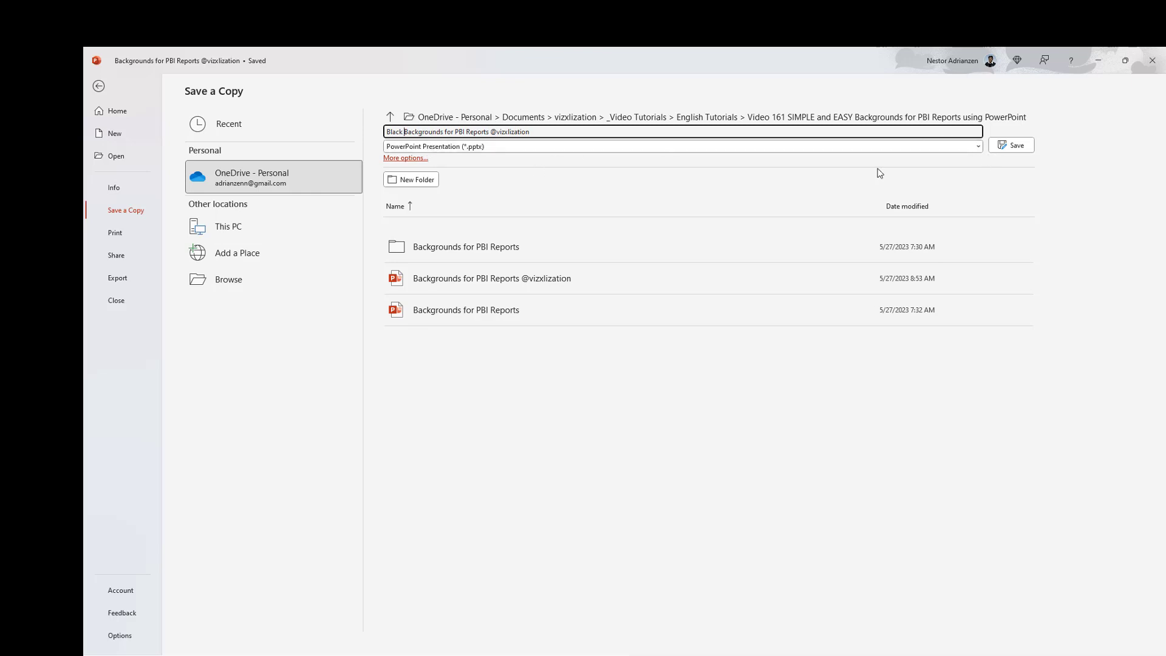
{"action": "left_click", "coordinate": [512, 146]}
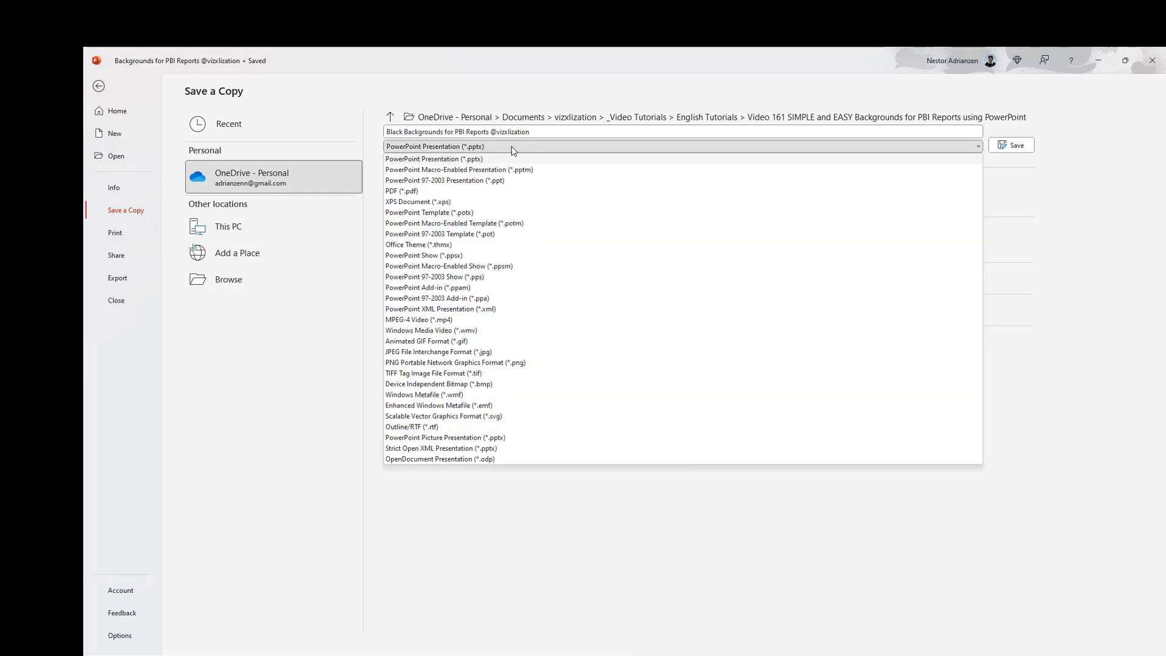
{"action": "left_click", "coordinate": [471, 419]}
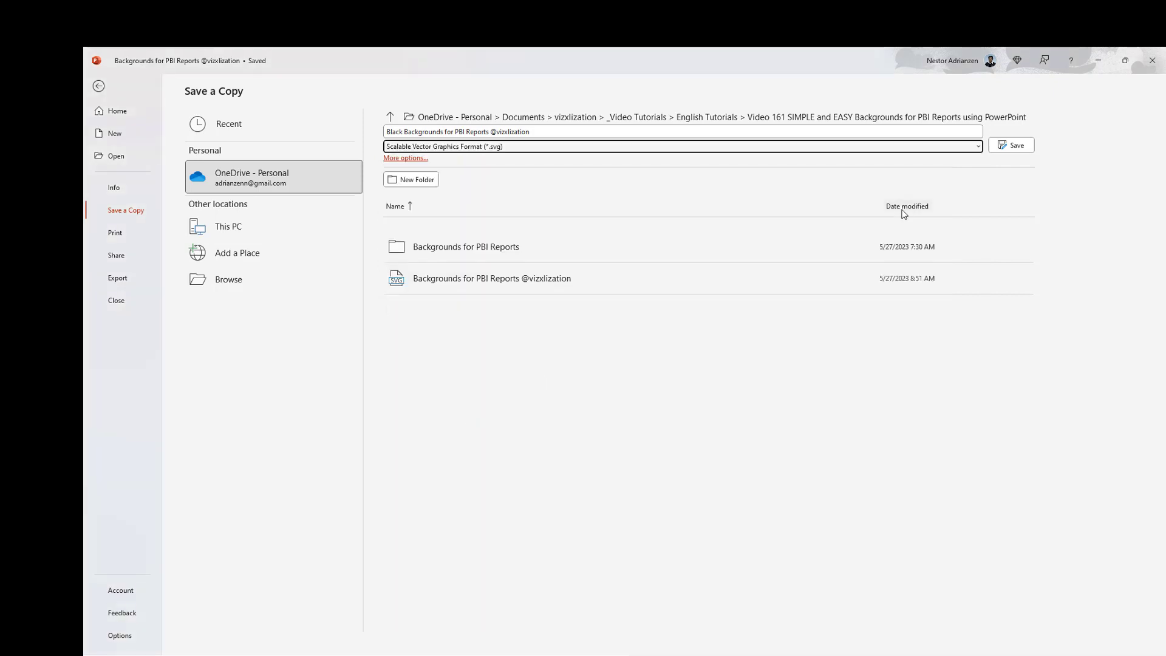
{"action": "left_click", "coordinate": [1014, 148]}
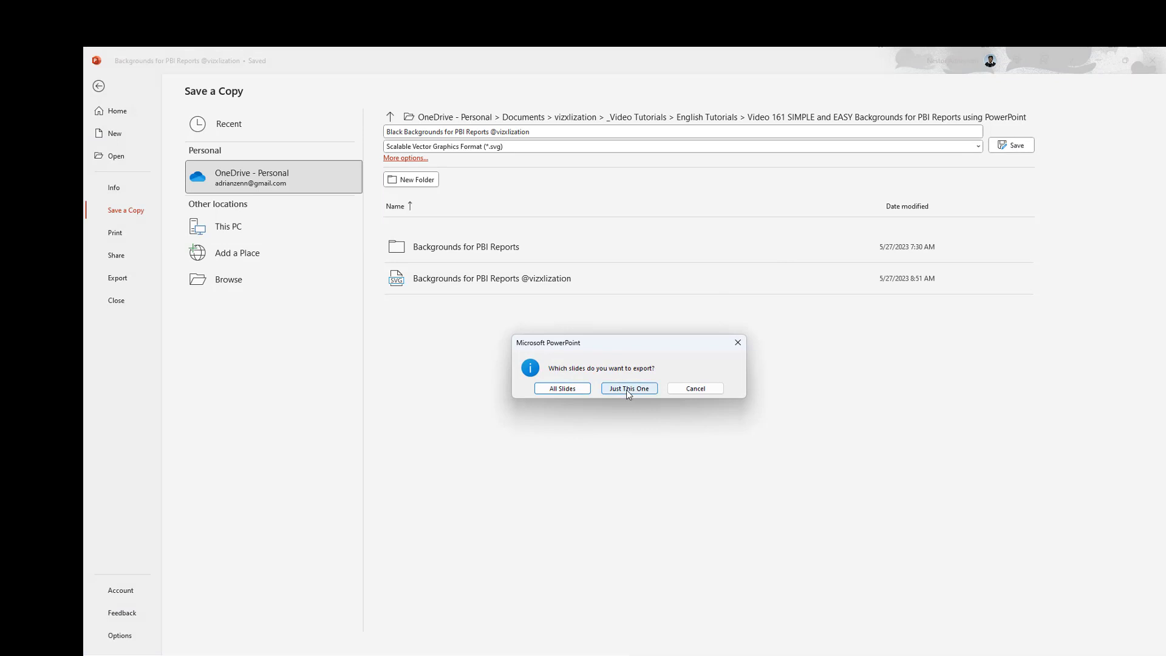
{"action": "left_click", "coordinate": [629, 389]}
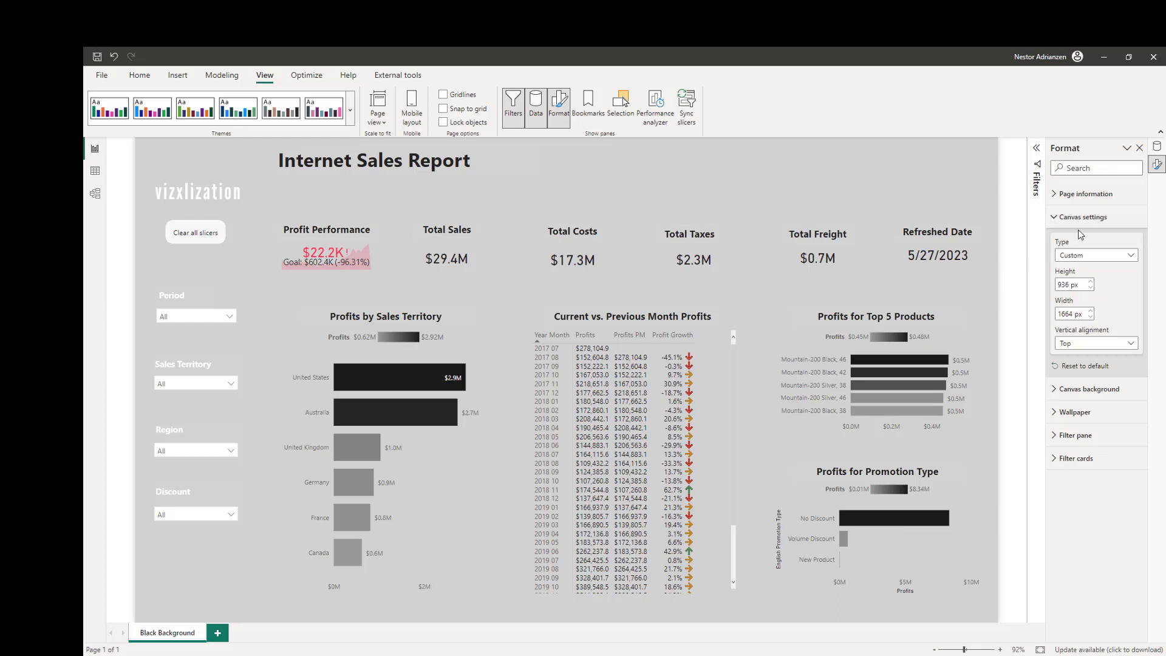
{"action": "left_click", "coordinate": [1058, 218]}
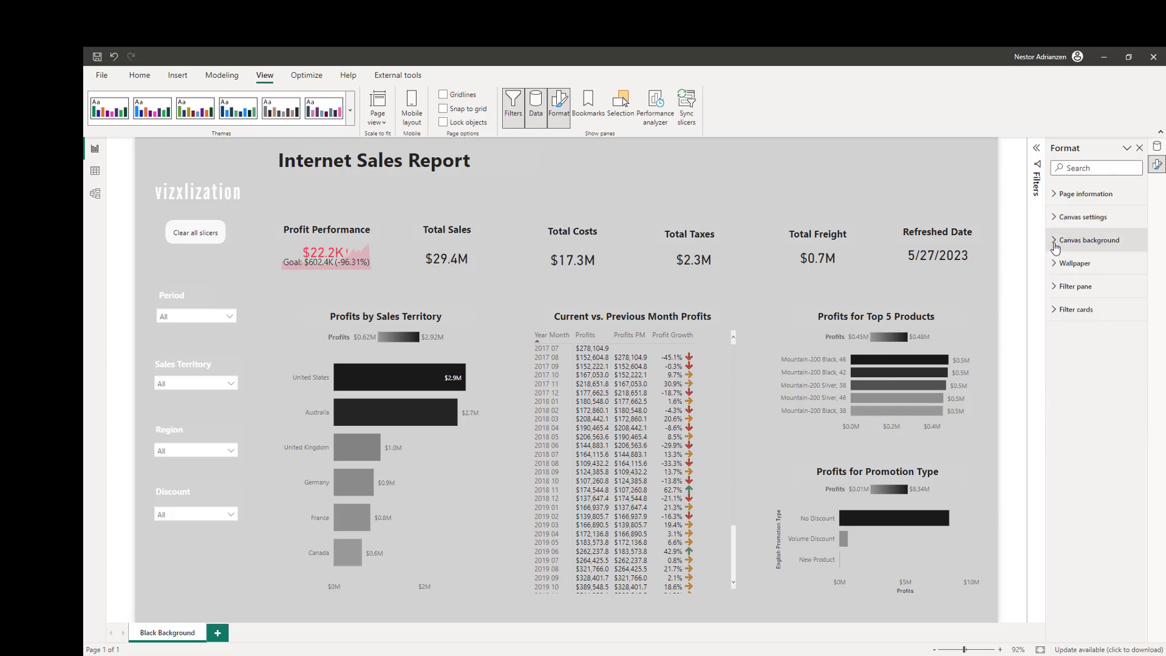
{"action": "left_click", "coordinate": [1055, 241]}
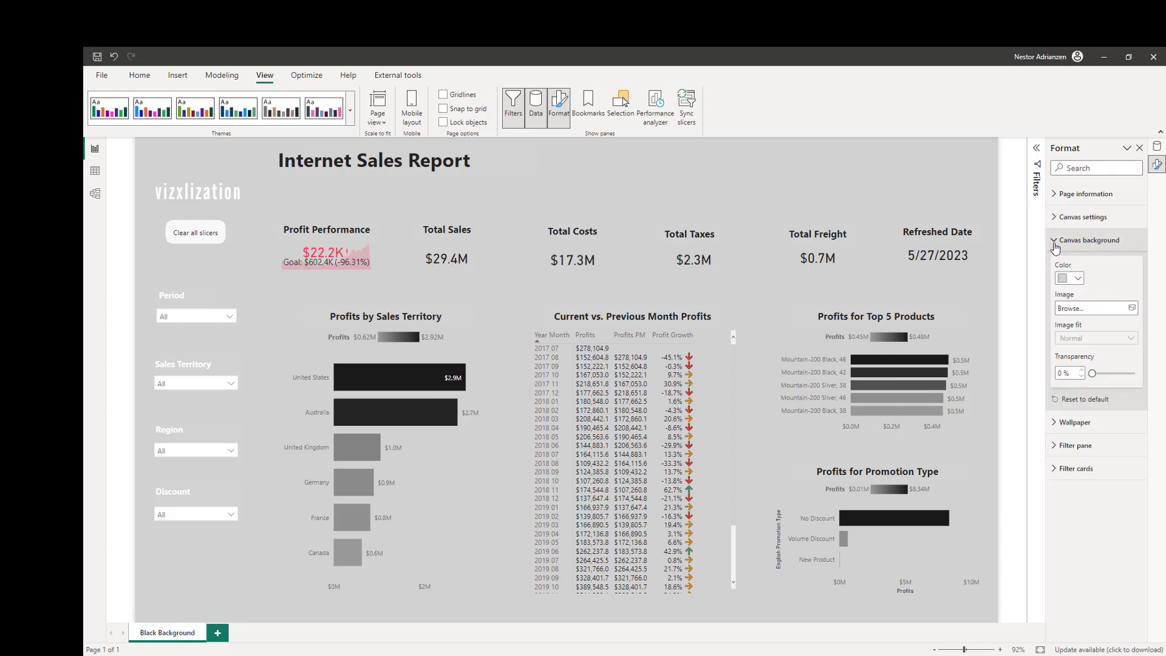
{"action": "left_click", "coordinate": [1131, 310]}
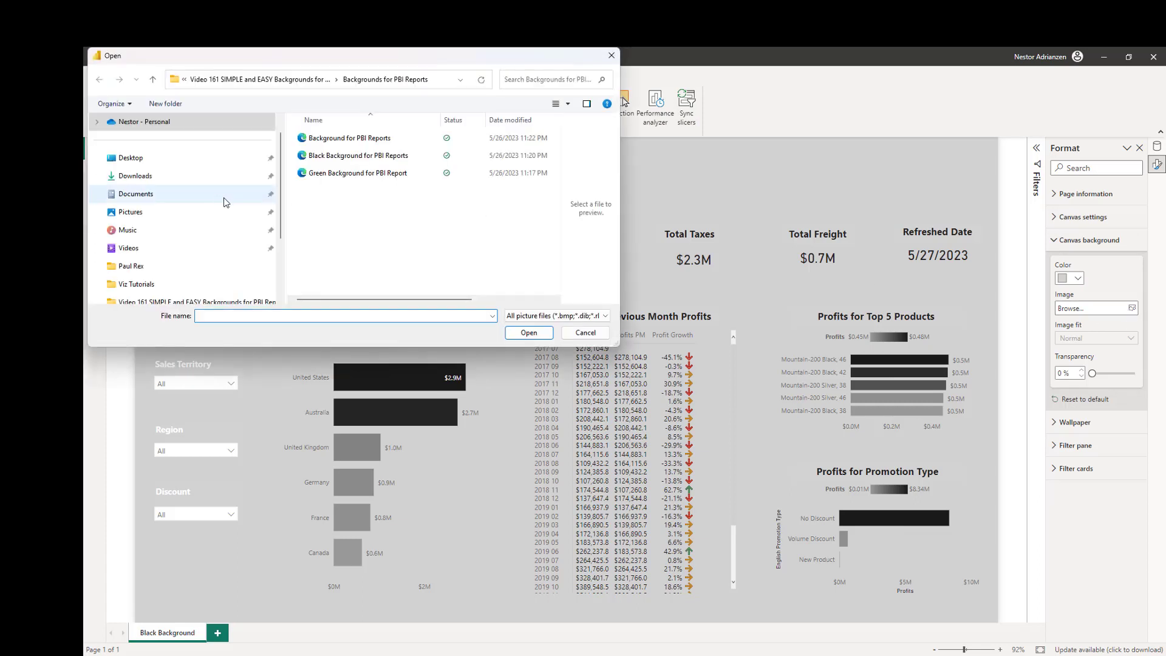
{"action": "left_click", "coordinate": [313, 80]}
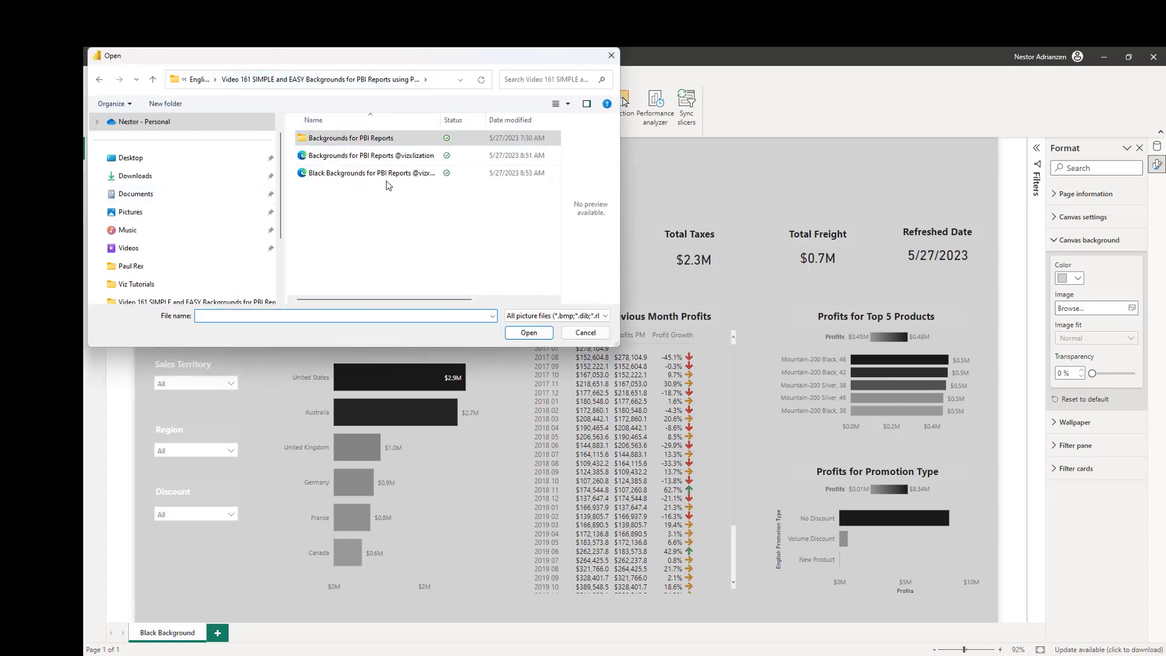
{"action": "left_click_drag", "start_coordinate": [441, 119], "coordinate": [537, 120]}
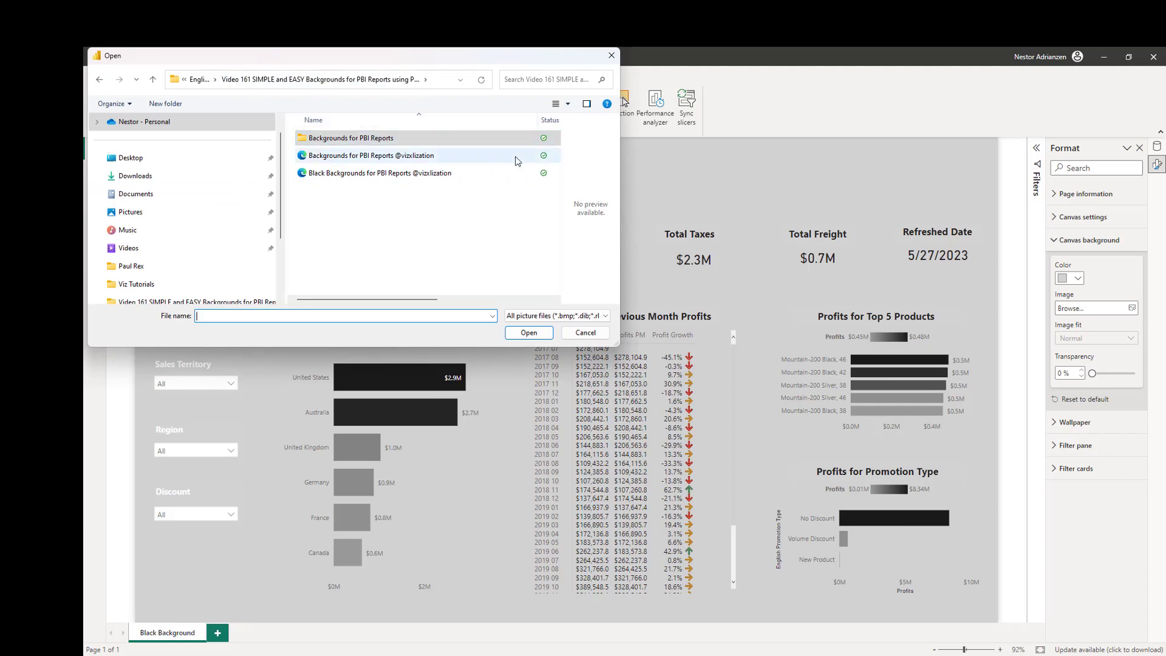
{"action": "left_click", "coordinate": [404, 176]}
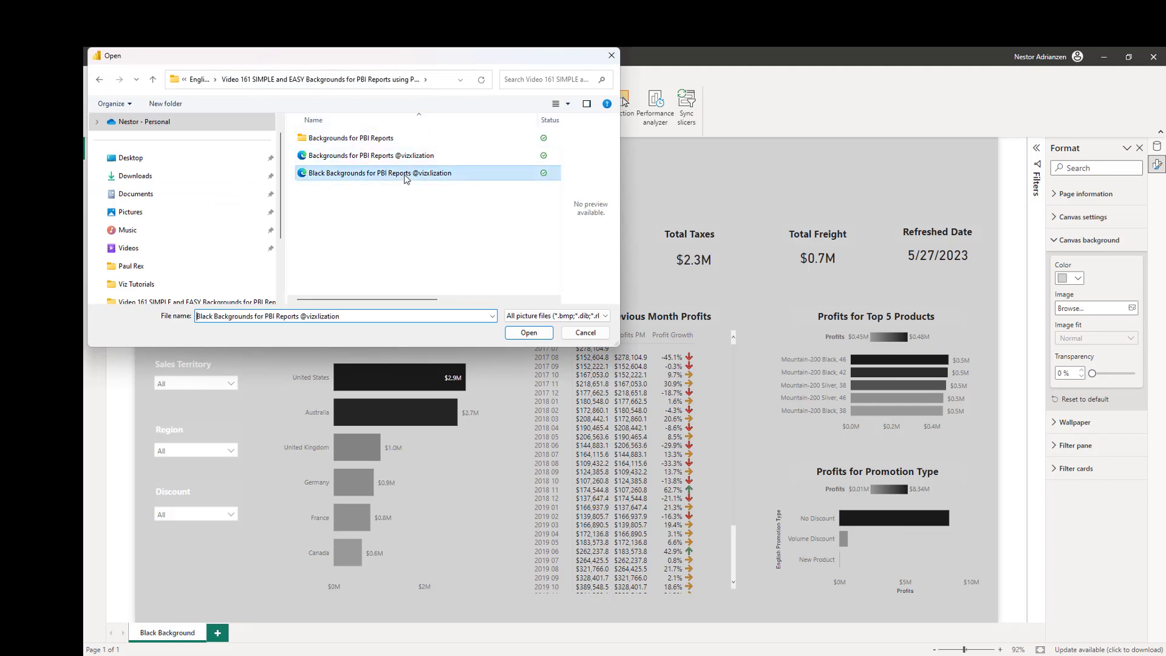
{"action": "left_click", "coordinate": [528, 332]}
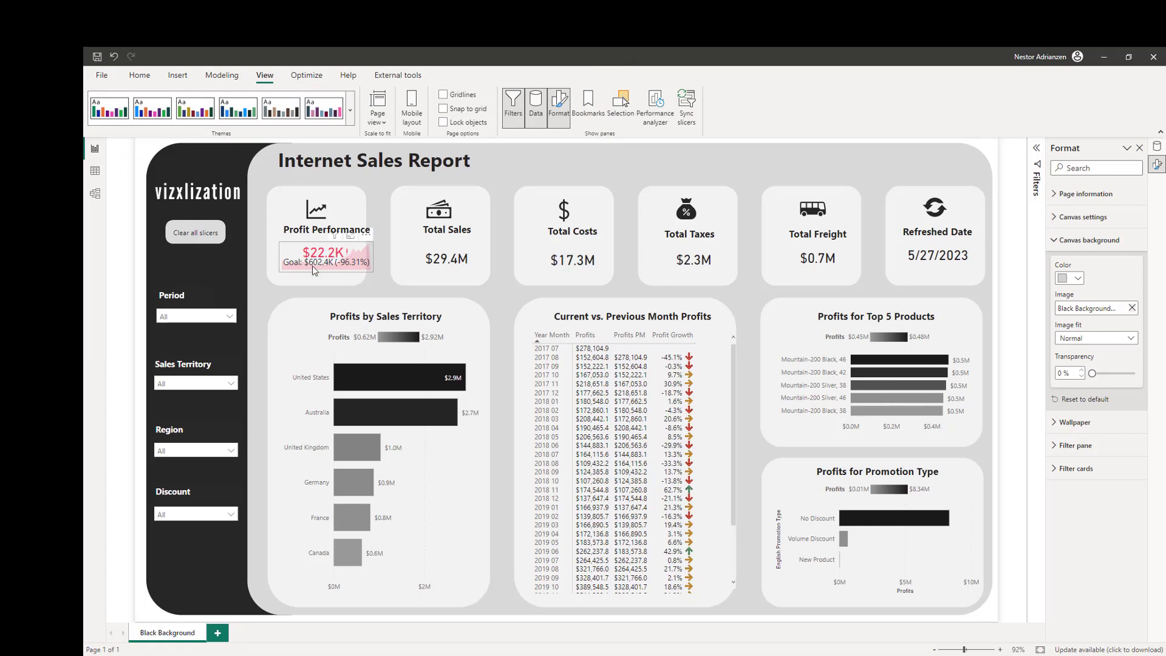
- Move the Profit Performance KPI and its title to center them beneath the chart icon in the first tile
{"action": "left_click", "coordinate": [344, 267]}
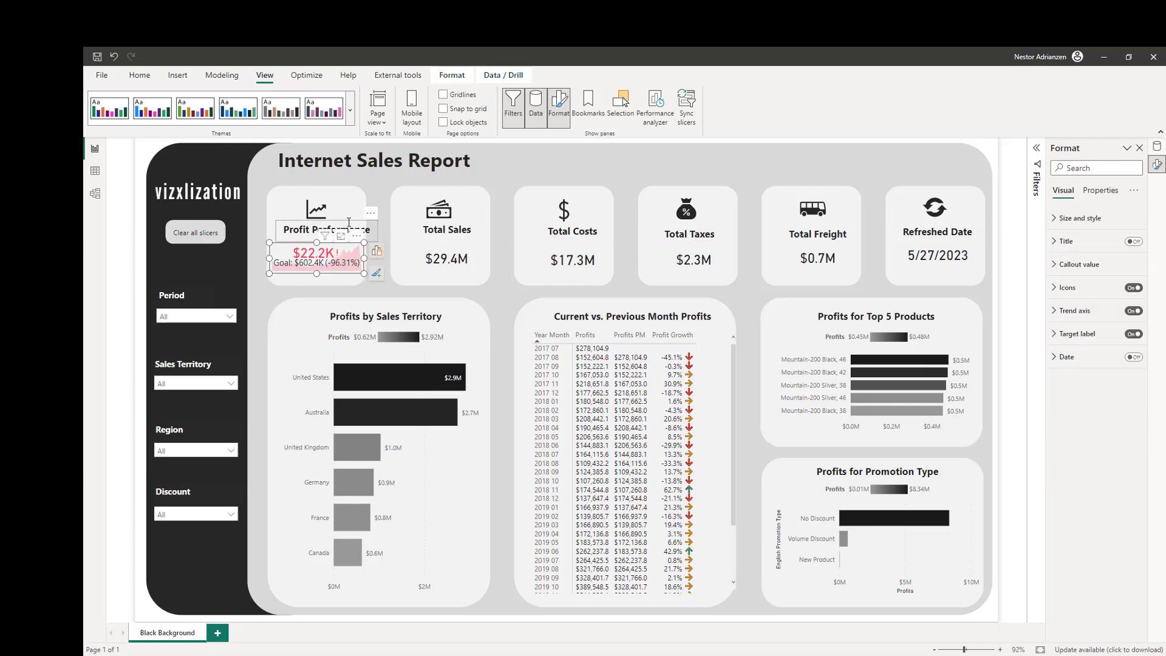
{"action": "left_click", "coordinate": [344, 226]}
{"action": "left_click_drag", "start_coordinate": [342, 228], "coordinate": [340, 227]}
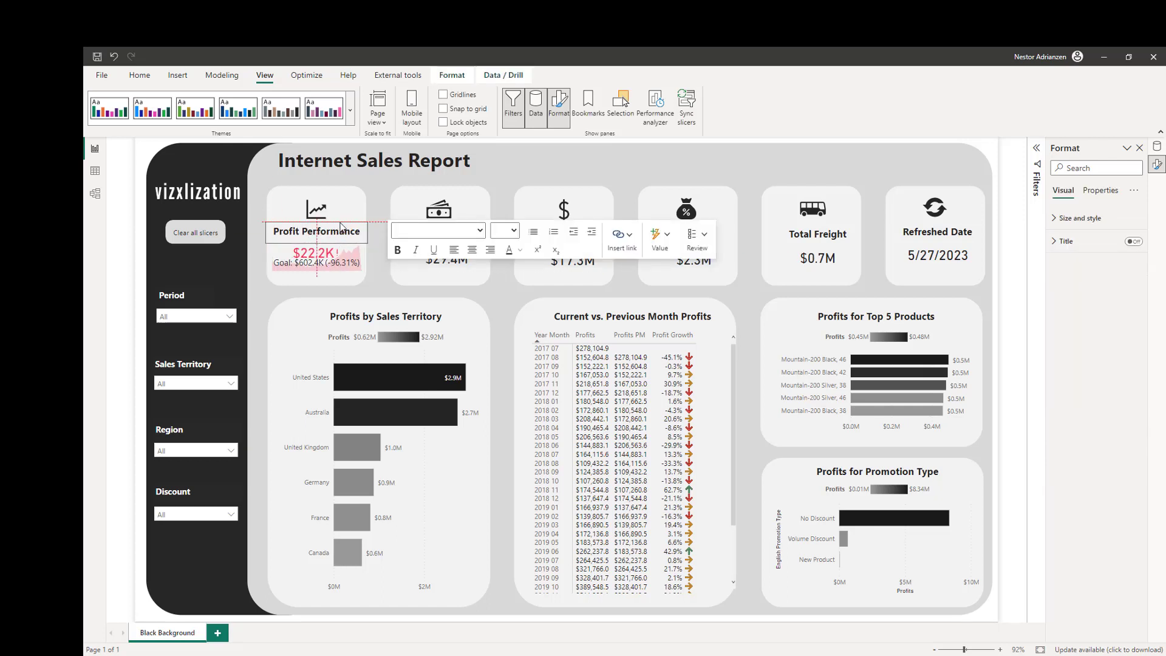
{"action": "key", "text": "Escape"}
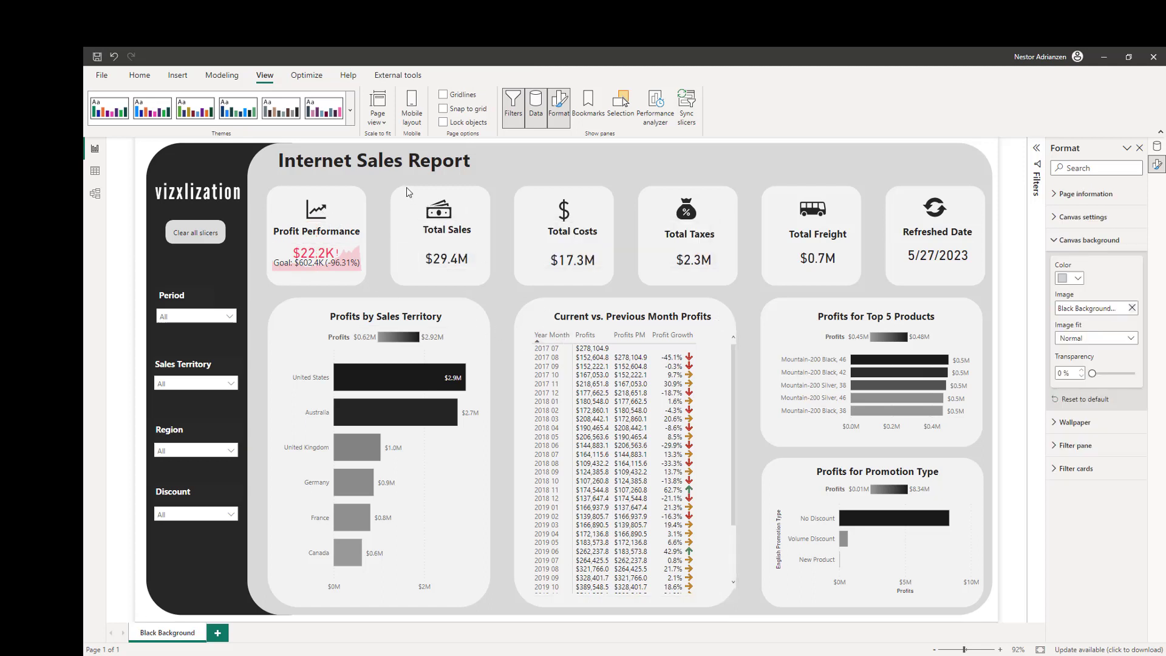
- Nudge the titles and values of the other five top tiles left together to center them beneath their icons, and deselect them
{"action": "left_click_drag", "start_coordinate": [394, 178], "coordinate": [993, 294]}
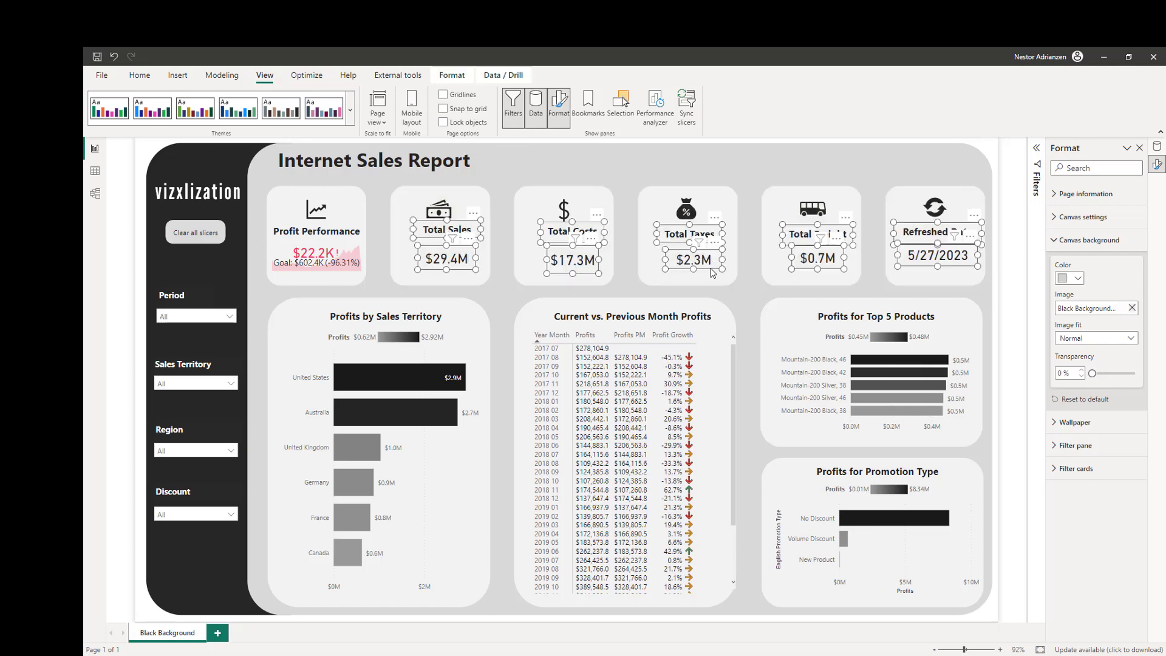
{"action": "key", "text": "Left"}
{"action": "key", "text": "Left"}
{"action": "key", "text": "Left"}
{"action": "key", "text": "Left"}
{"action": "key", "text": "Left"}
{"action": "key", "text": "Left"}
{"action": "key", "text": "Left"}
{"action": "key", "text": "Left"}
{"action": "left_click", "coordinate": [710, 269], "text": "ctrl"}
{"action": "key", "text": "Left"}
{"action": "key", "text": "Left"}
{"action": "key", "text": "Left"}
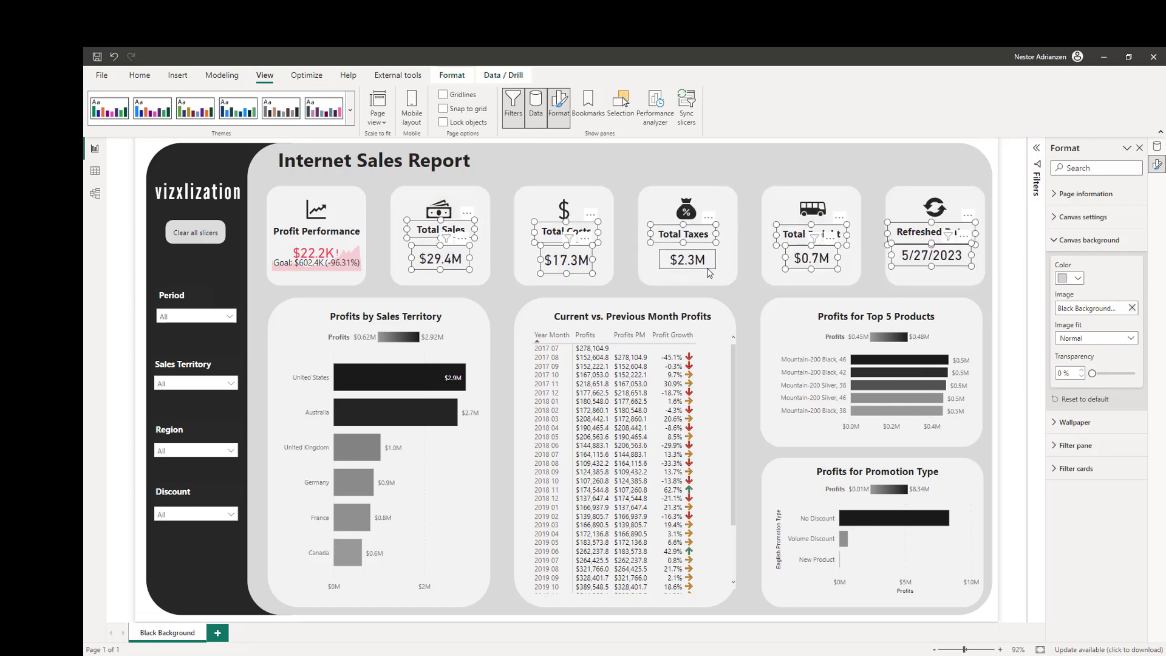
{"action": "key", "text": "Left"}
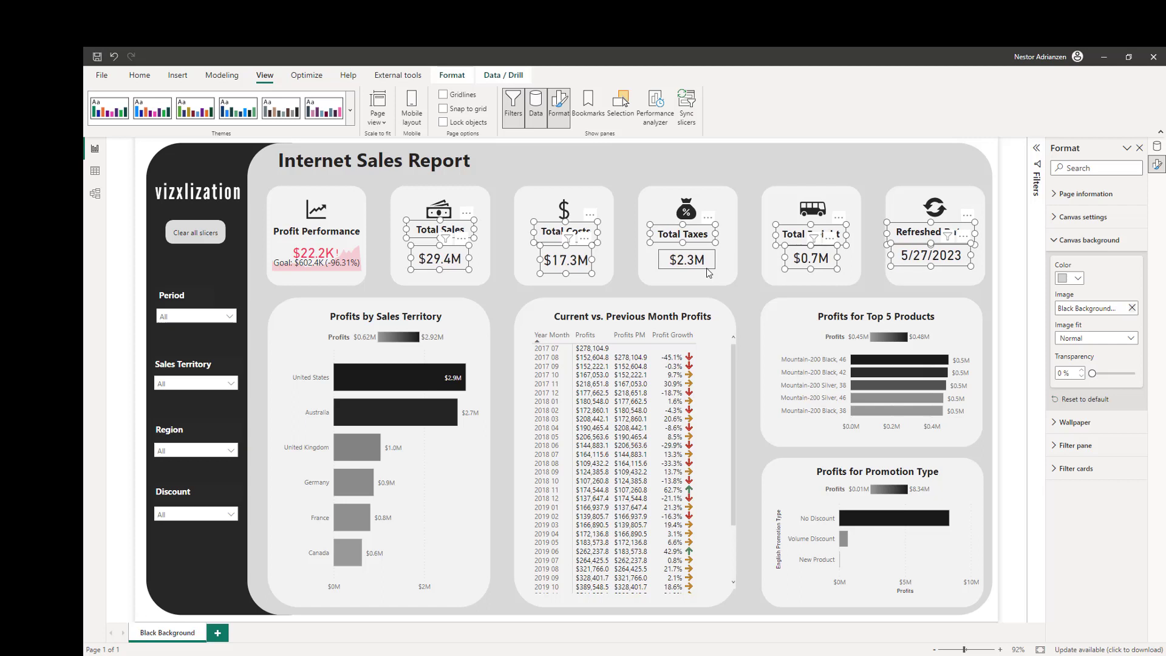
{"action": "left_click", "coordinate": [753, 176]}
{"action": "mouse_move", "coordinate": [733, 407]}
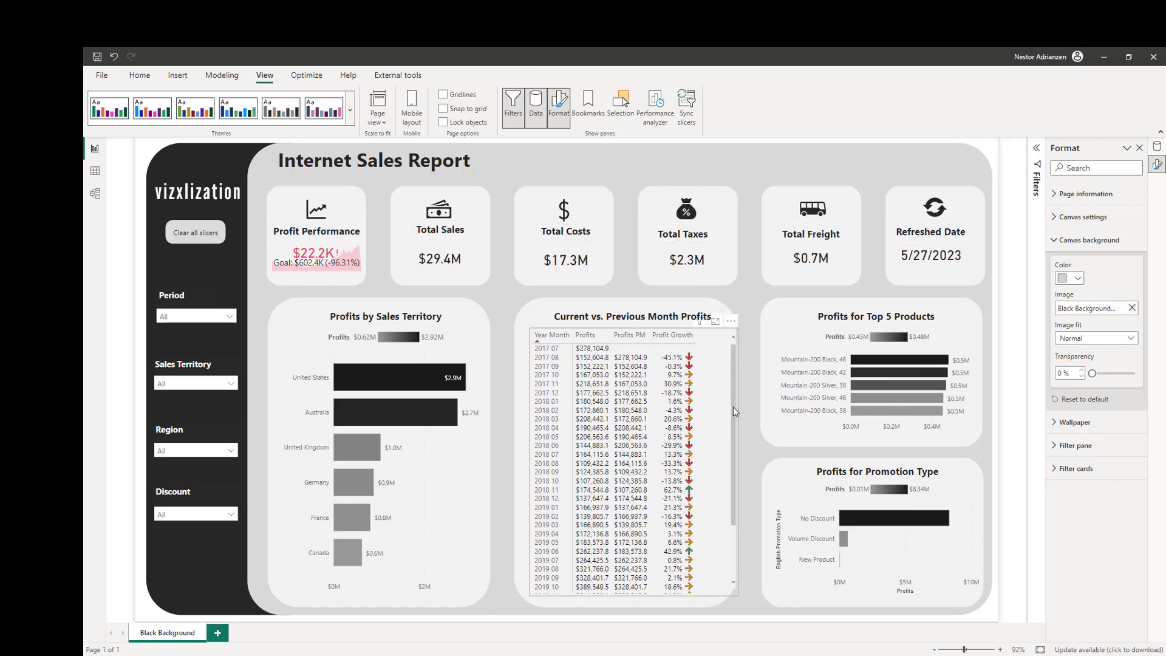
- Filter the Black Background page to the 2018 01 period with the Period slicer
{"action": "left_click", "coordinate": [200, 317]}
{"action": "scroll", "coordinate": [214, 385], "scroll_direction": "down", "scroll_amount": 1}
{"action": "scroll", "coordinate": [215, 384], "scroll_direction": "down", "scroll_amount": 1}
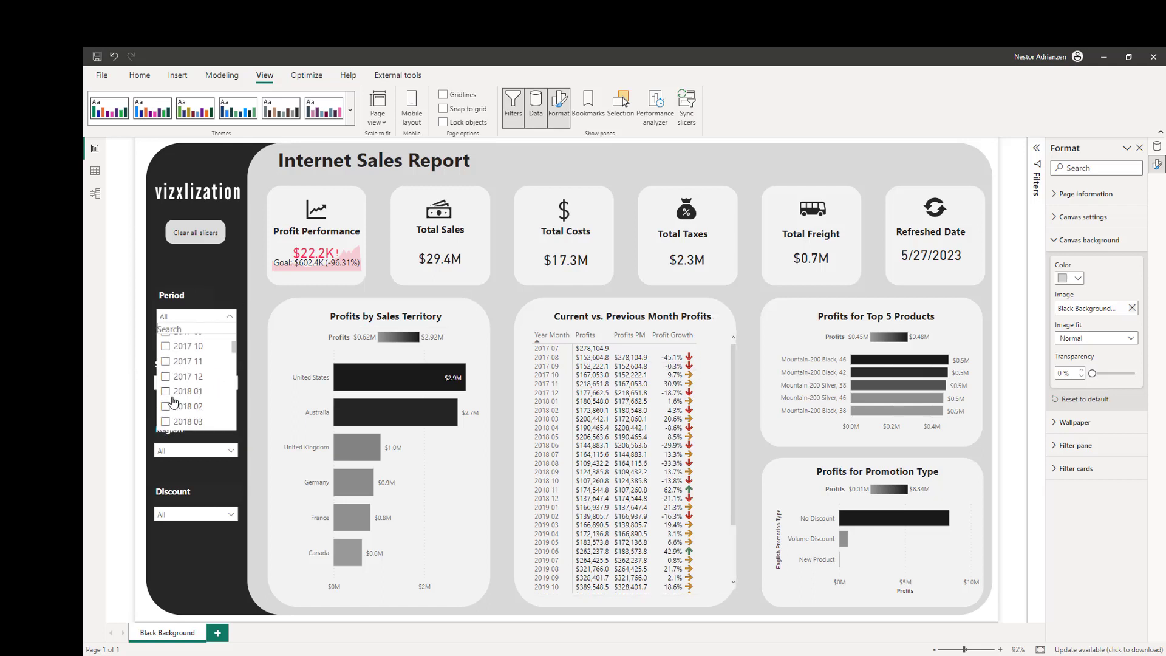
{"action": "left_click", "coordinate": [166, 392]}
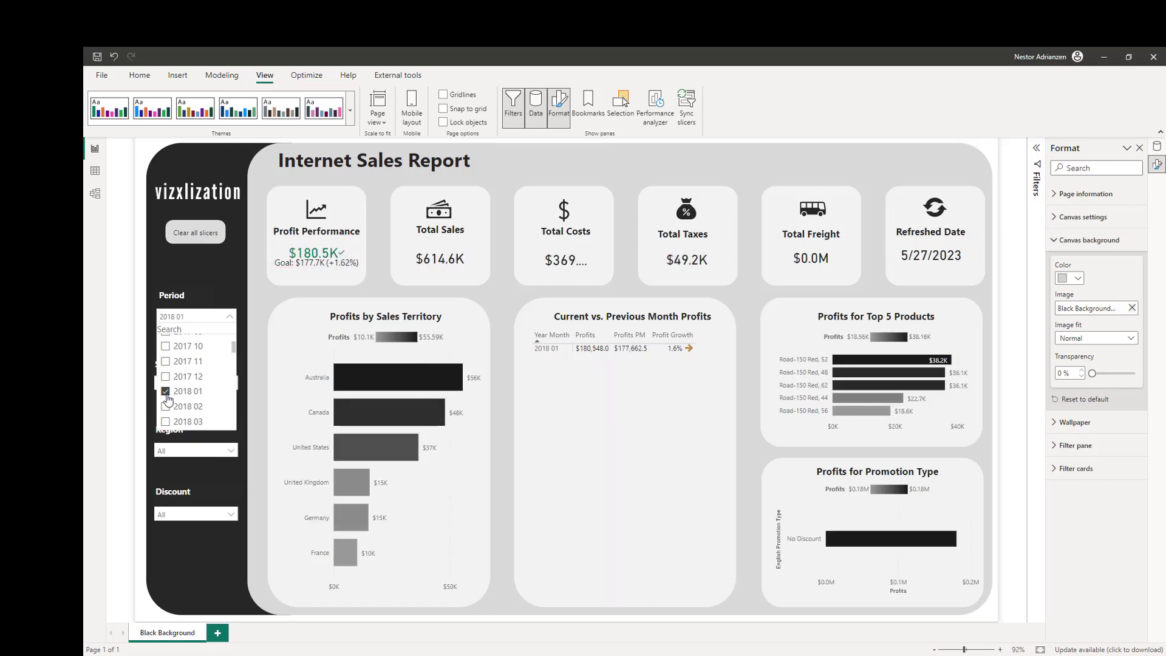
{"action": "left_click", "coordinate": [260, 299]}
- Filter the Region slicer to Central, and replace that selection with France
{"action": "left_click", "coordinate": [195, 451]}
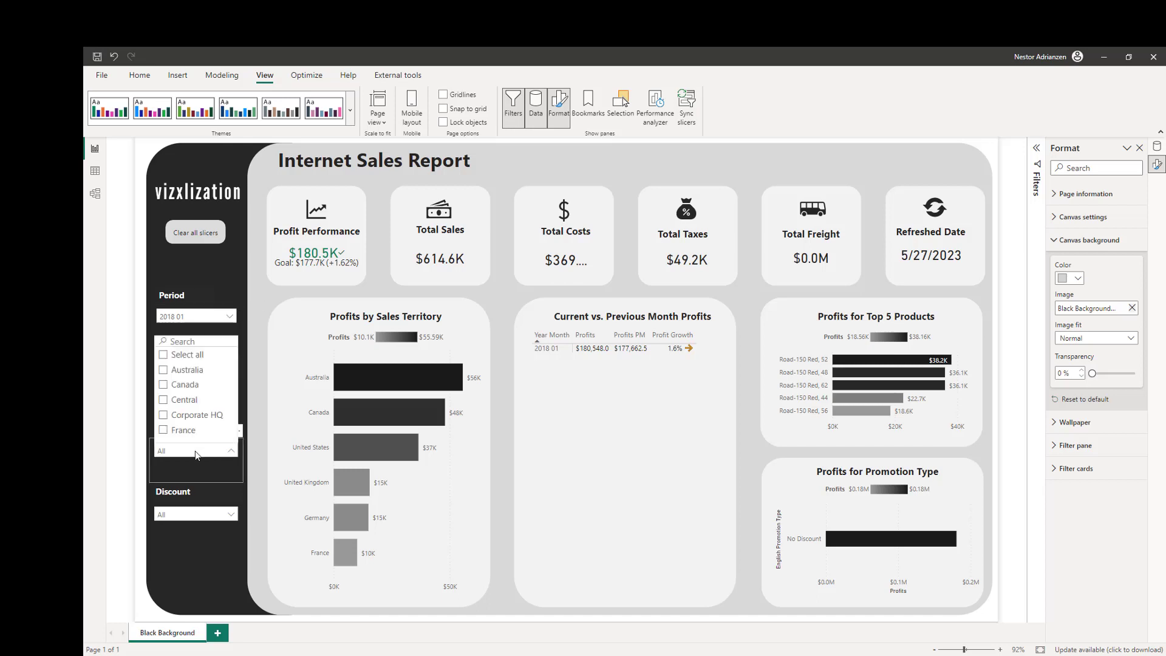
{"action": "left_click", "coordinate": [162, 400]}
{"action": "left_click", "coordinate": [257, 380]}
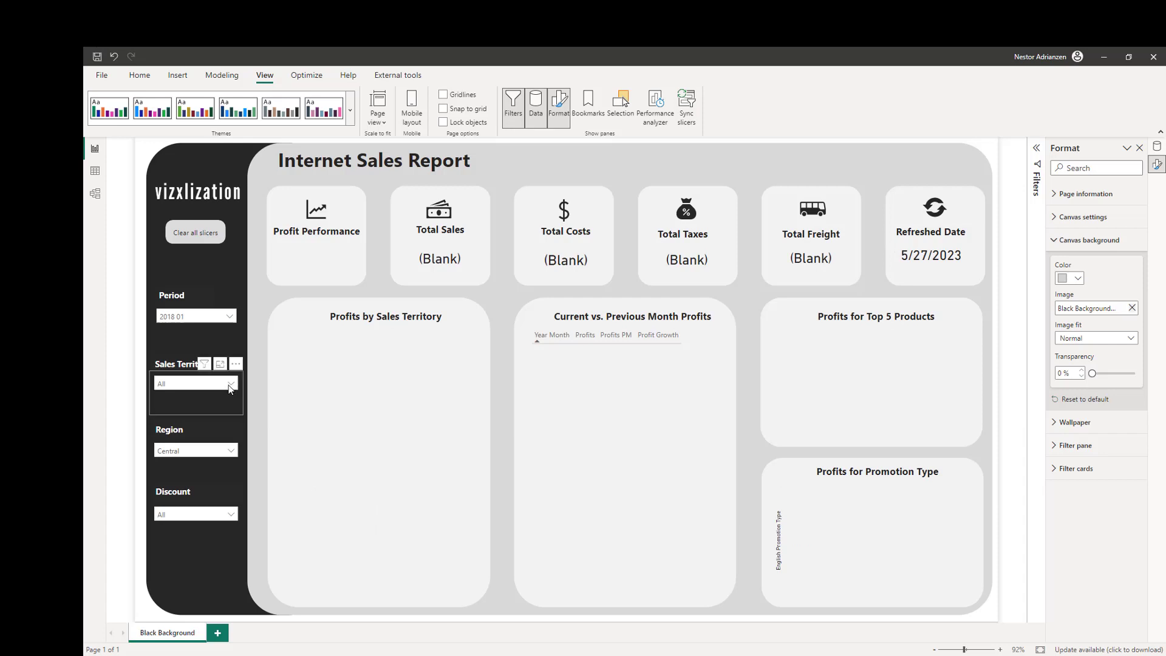
{"action": "left_click", "coordinate": [211, 451]}
{"action": "left_click", "coordinate": [163, 399]}
{"action": "left_click", "coordinate": [164, 431]}
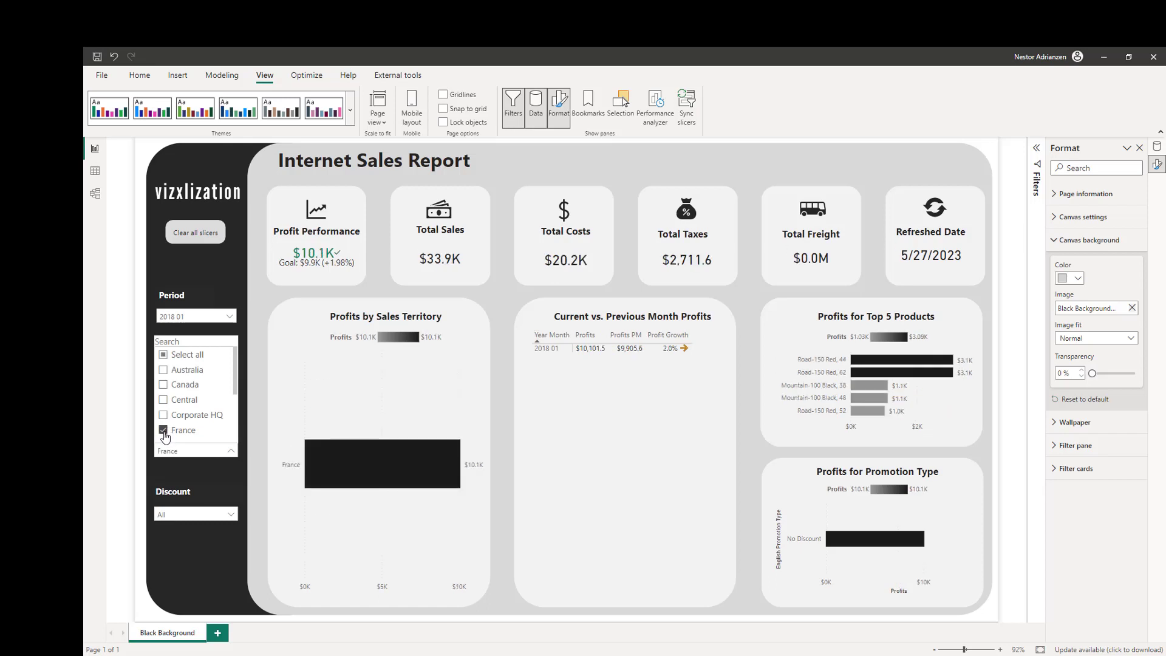
{"action": "left_click", "coordinate": [265, 301]}
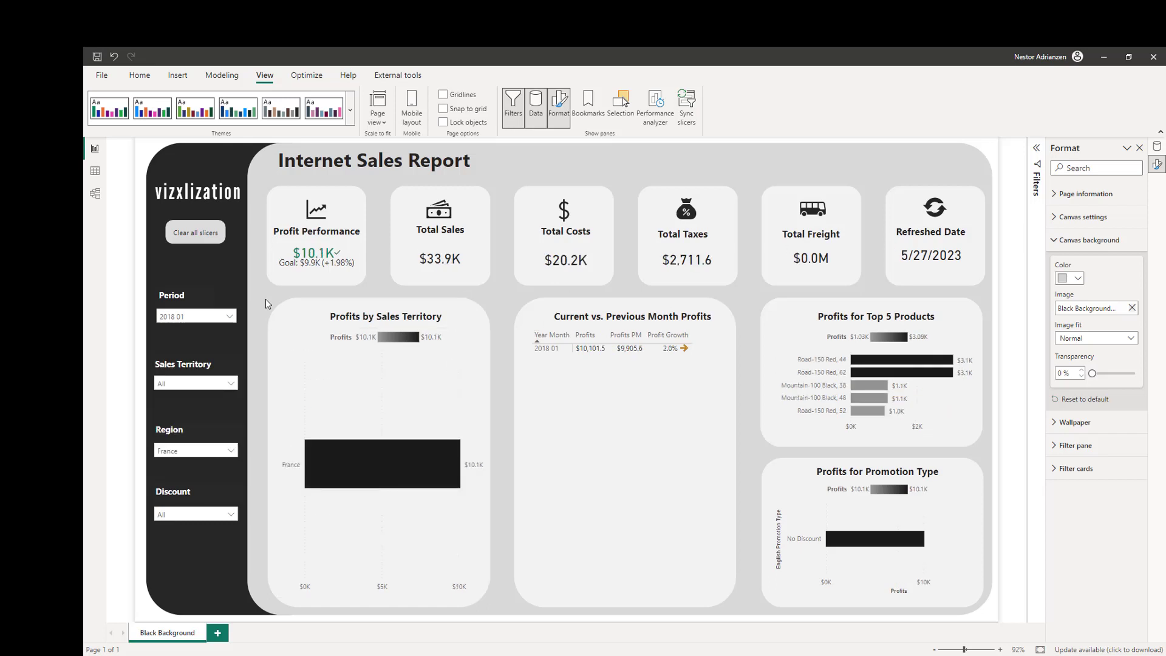
- Reset every filter on the page with the report's Clear all slicers control, and deselect it
{"action": "left_click", "coordinate": [197, 241]}
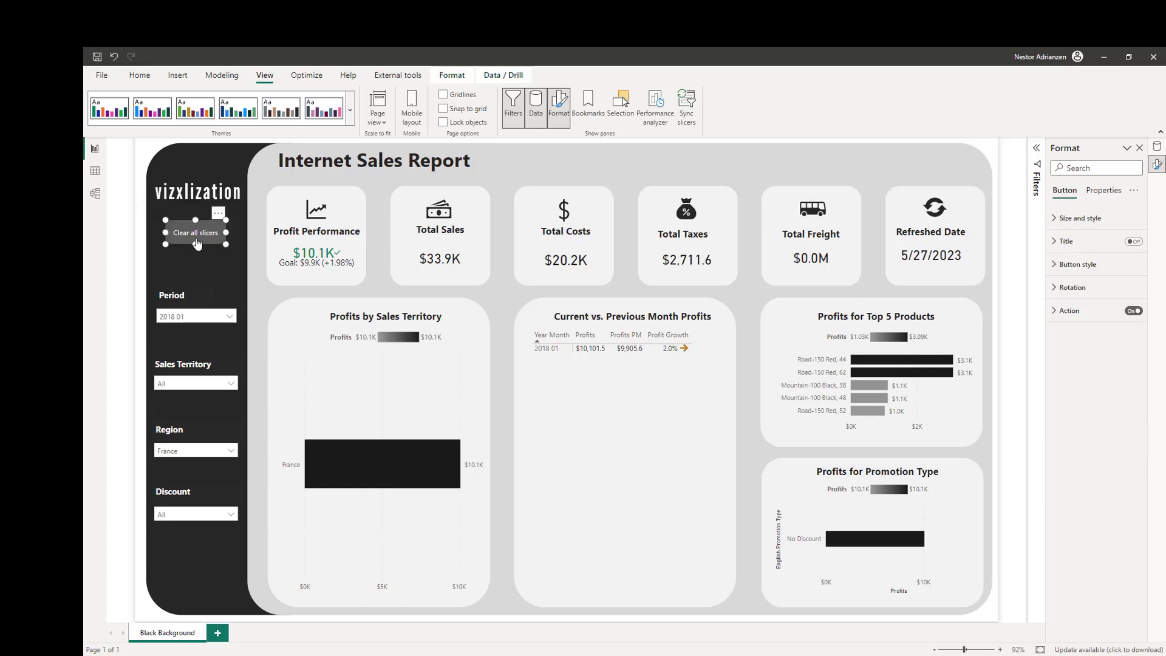
{"action": "left_click", "coordinate": [212, 236], "text": "ctrl"}
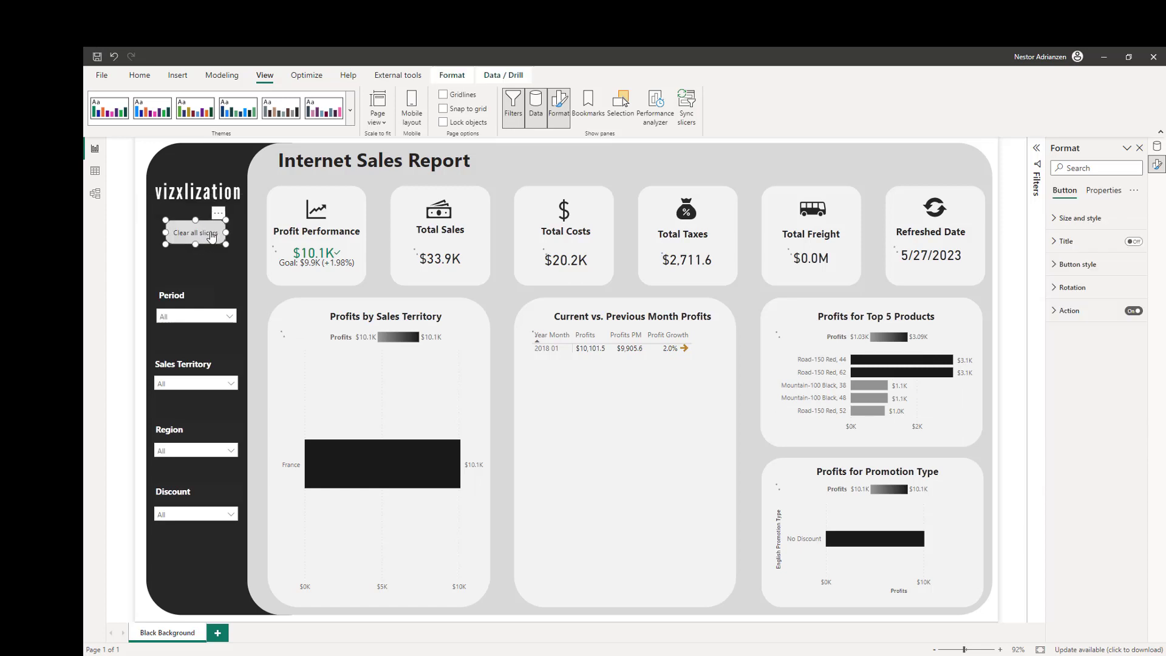
{"action": "left_click", "coordinate": [501, 302]}
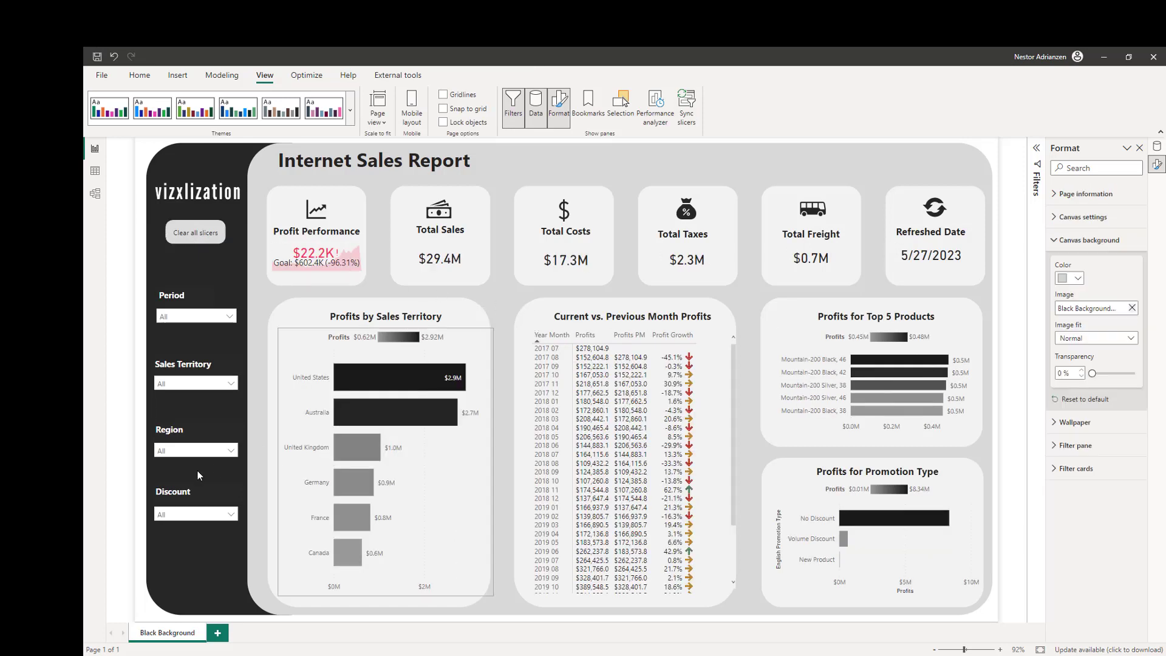
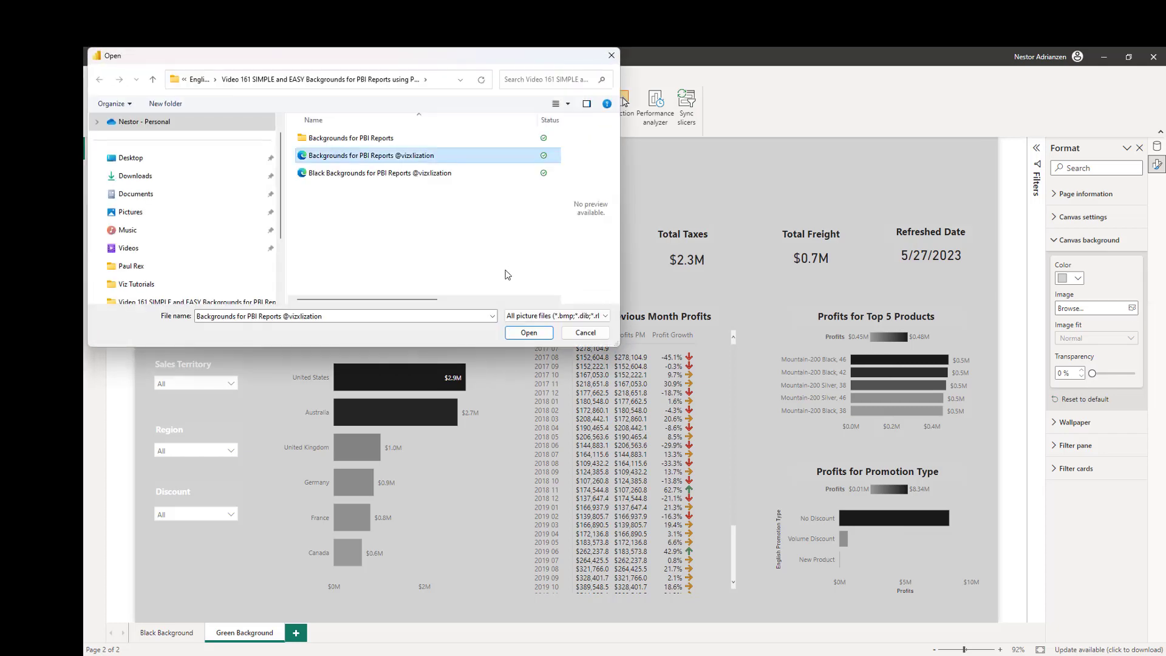
{"action": "left_click", "coordinate": [529, 334]}
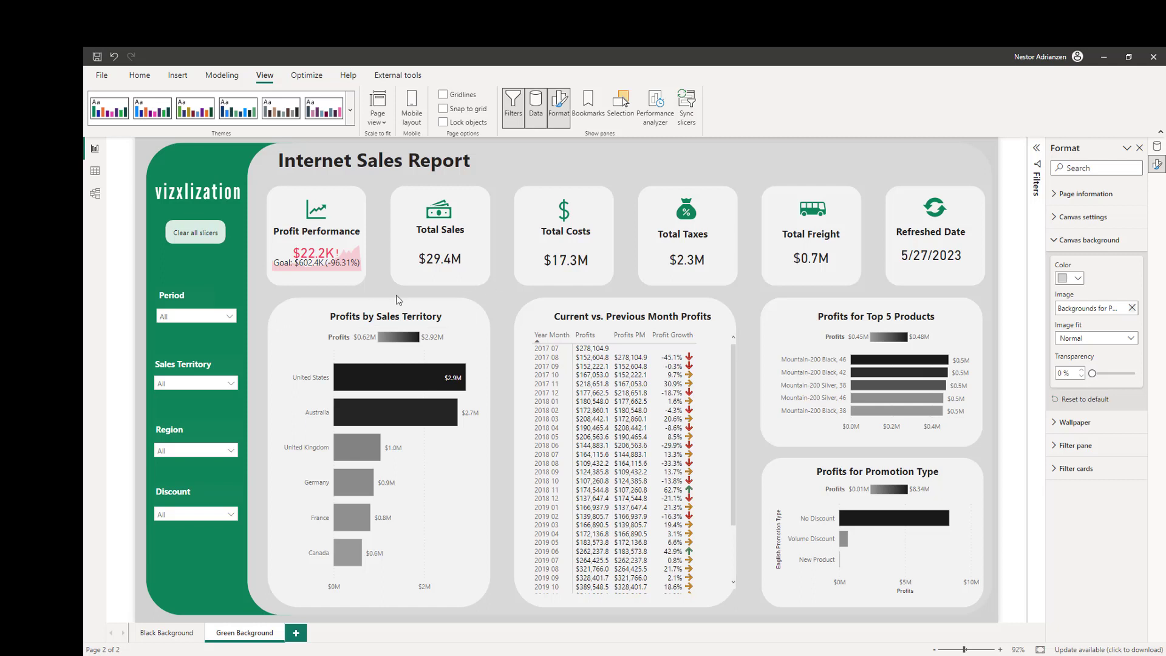
- Set the Profits by Sales Territory chart's bar color gradient to light green for the lowest value and dark green for the highest
{"action": "left_click", "coordinate": [464, 347]}
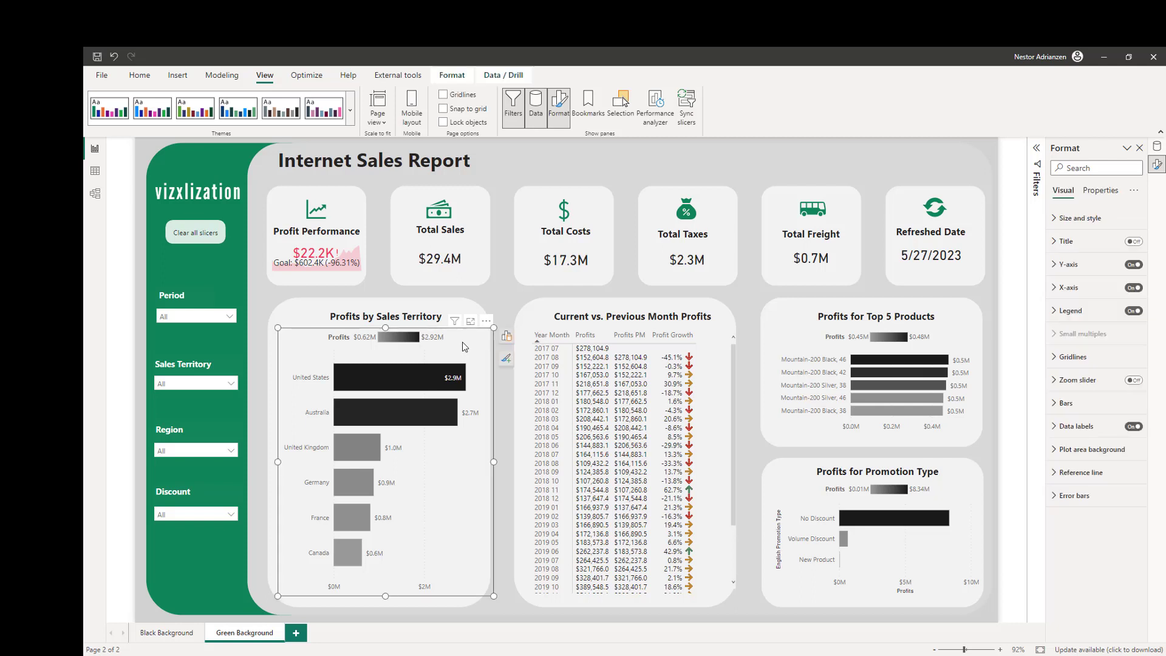
{"action": "left_click", "coordinate": [1072, 404]}
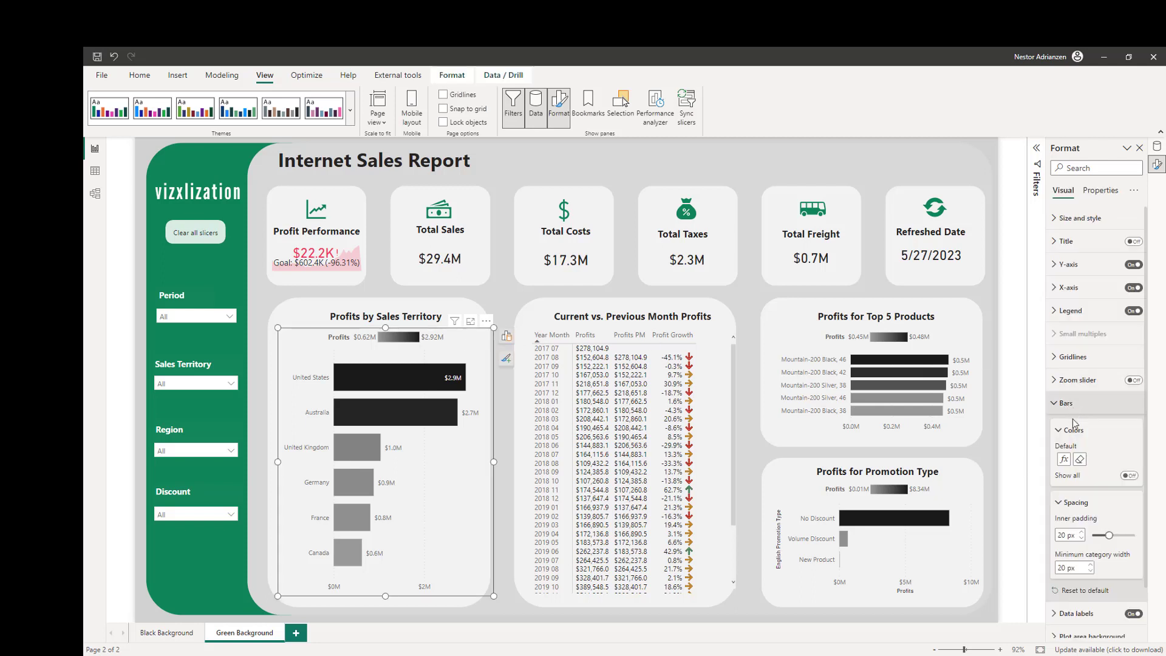
{"action": "left_click", "coordinate": [1063, 460]}
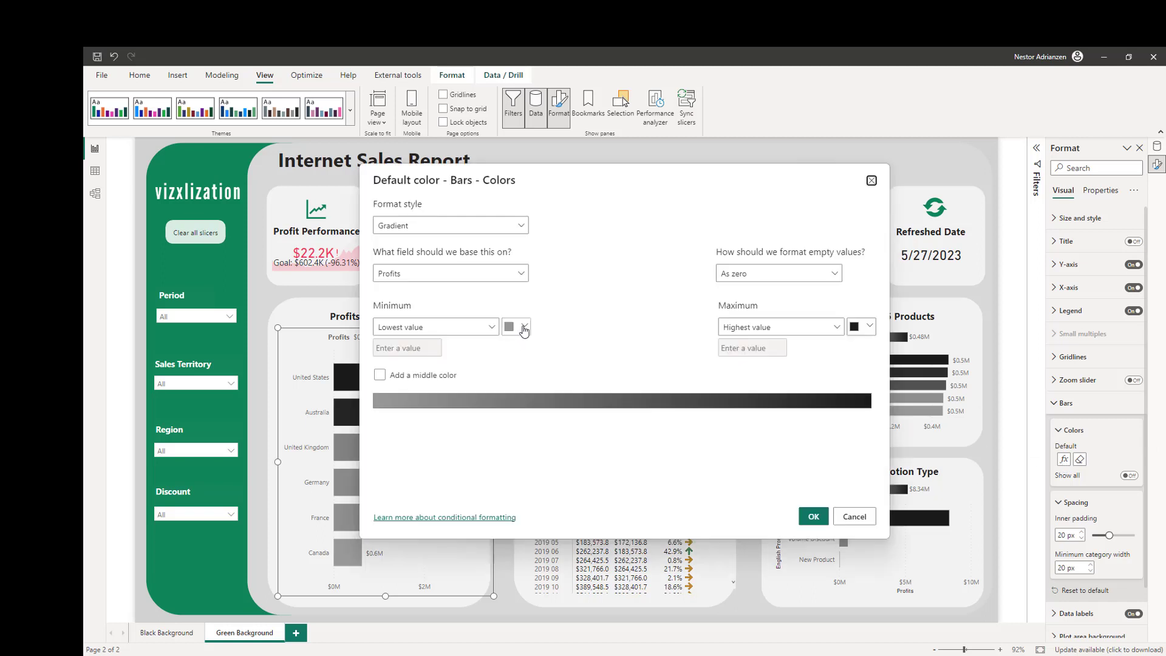
{"action": "left_click", "coordinate": [524, 328]}
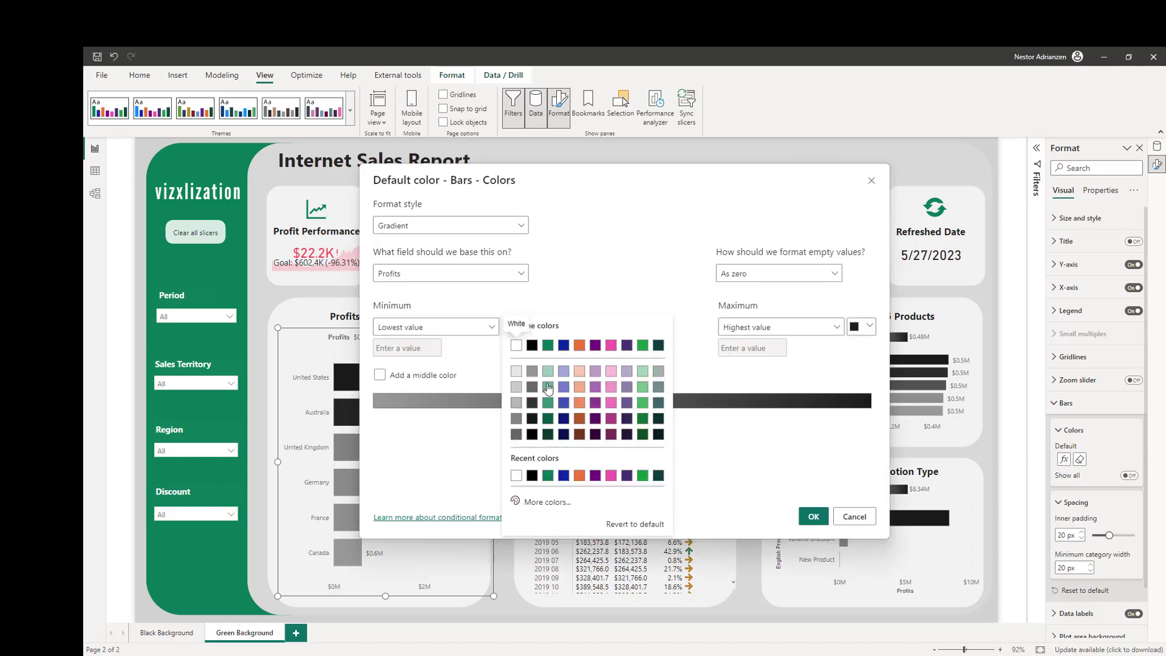
{"action": "left_click", "coordinate": [548, 387]}
{"action": "left_click", "coordinate": [869, 327]}
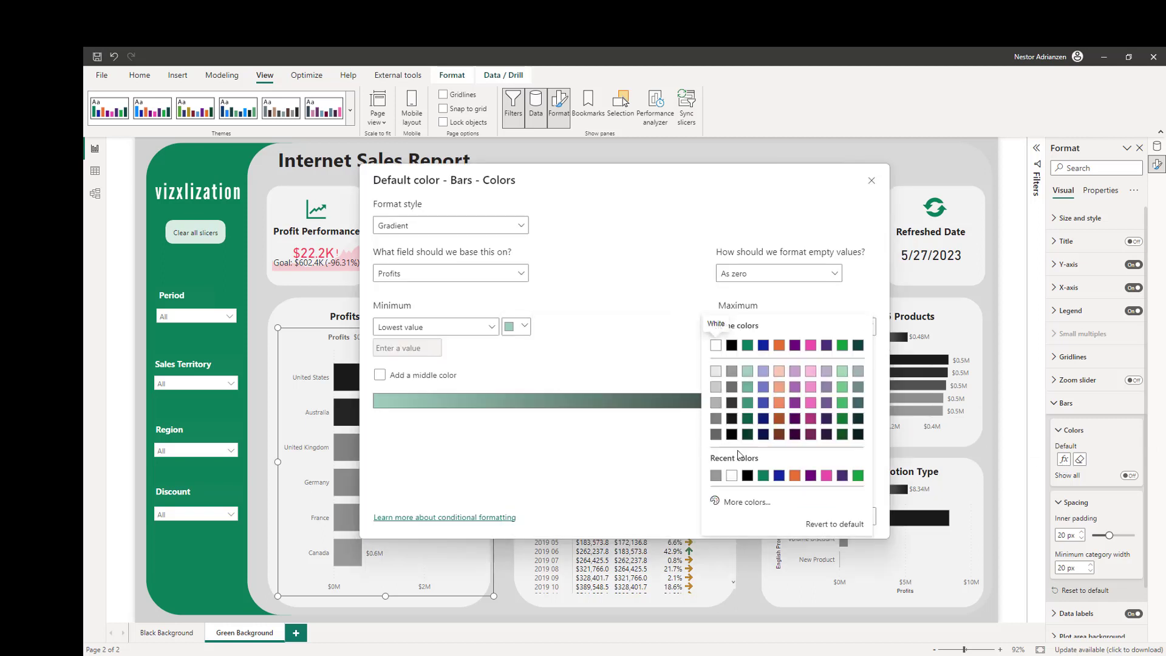
{"action": "left_click", "coordinate": [763, 474]}
{"action": "left_click", "coordinate": [812, 516]}
- Recolor the Profits for Top 5 Products bars with a gradient from light green at the lowest value to dark green at the highest
{"action": "left_click", "coordinate": [852, 389]}
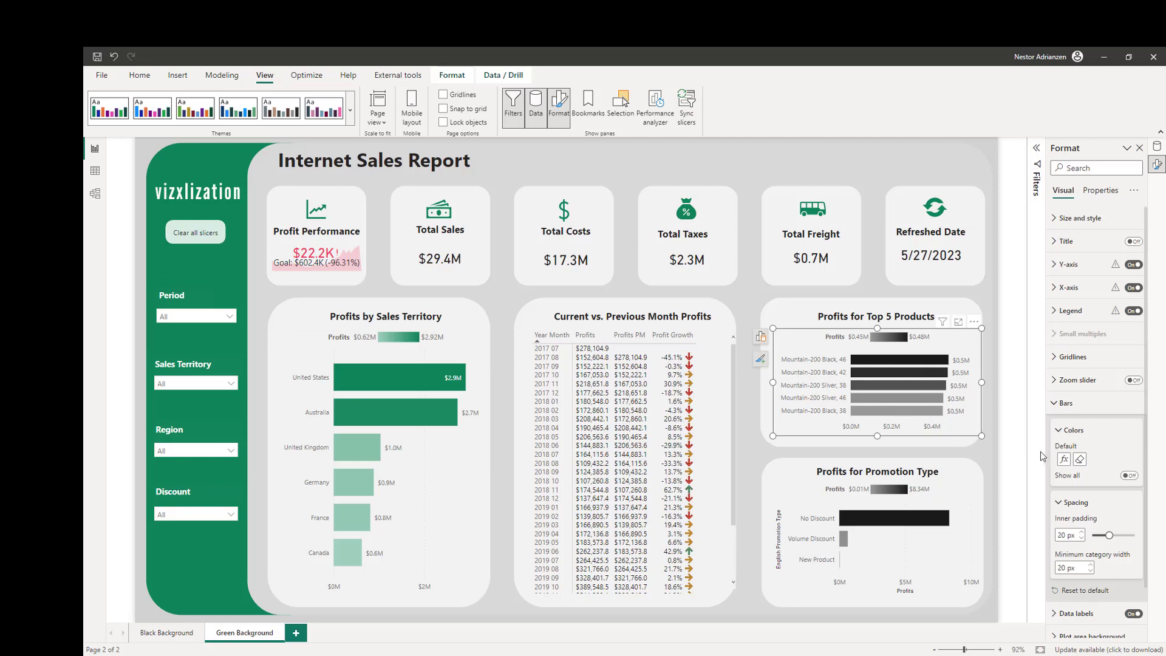
{"action": "left_click", "coordinate": [1063, 459]}
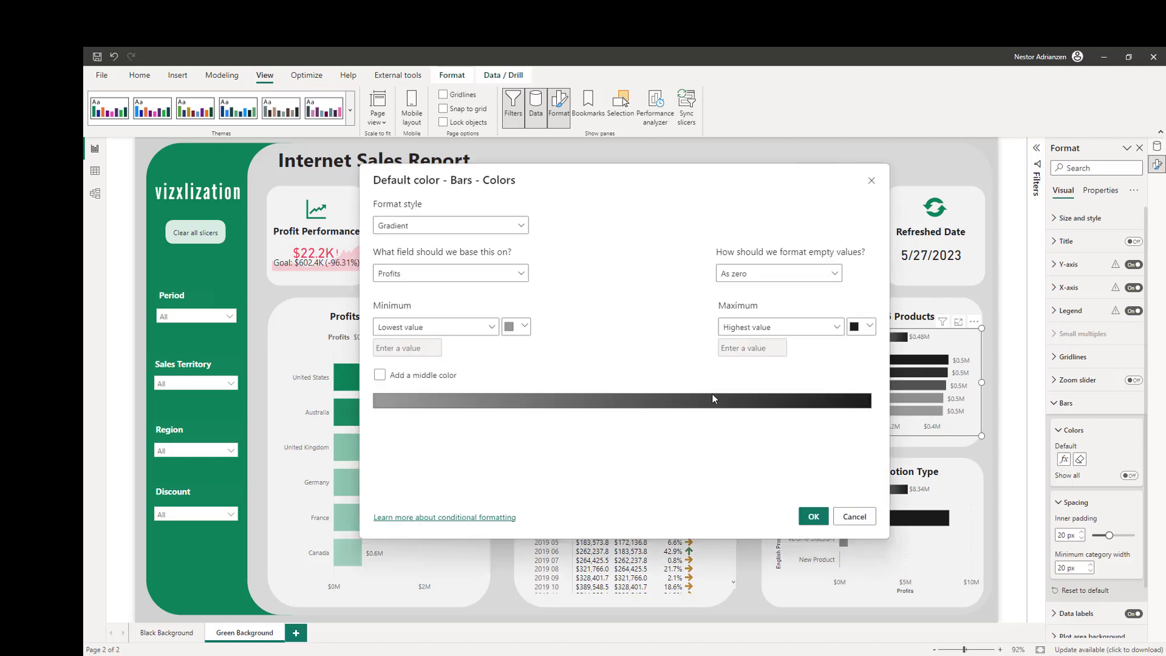
{"action": "left_click", "coordinate": [525, 328]}
{"action": "left_click", "coordinate": [547, 371]}
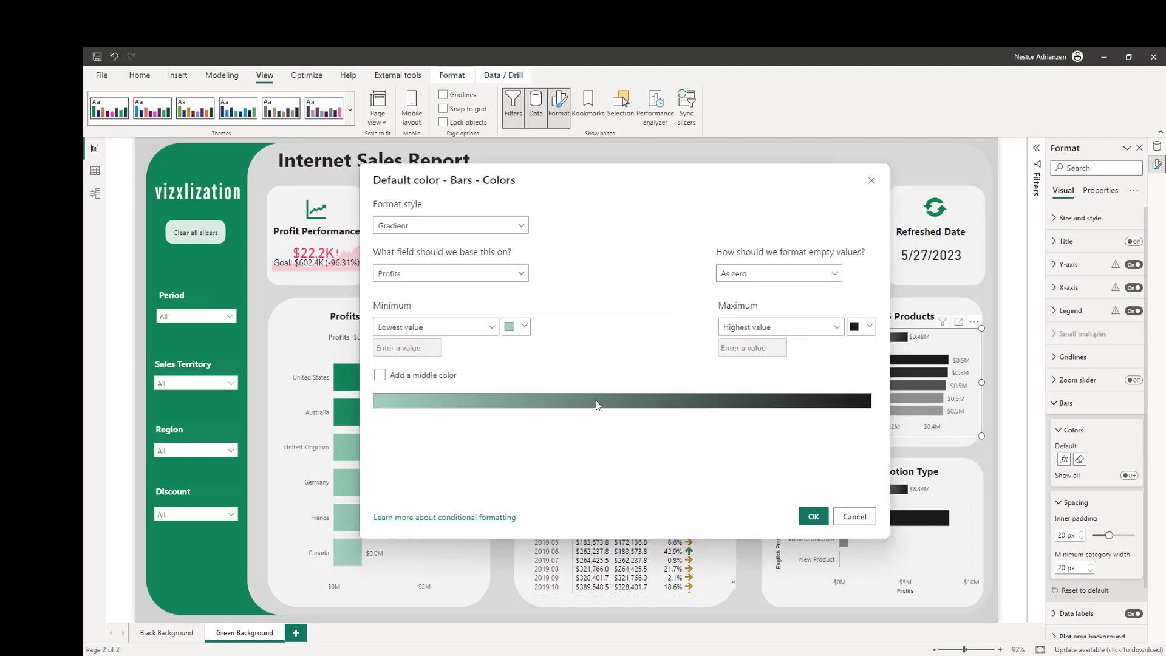
{"action": "left_click", "coordinate": [868, 327]}
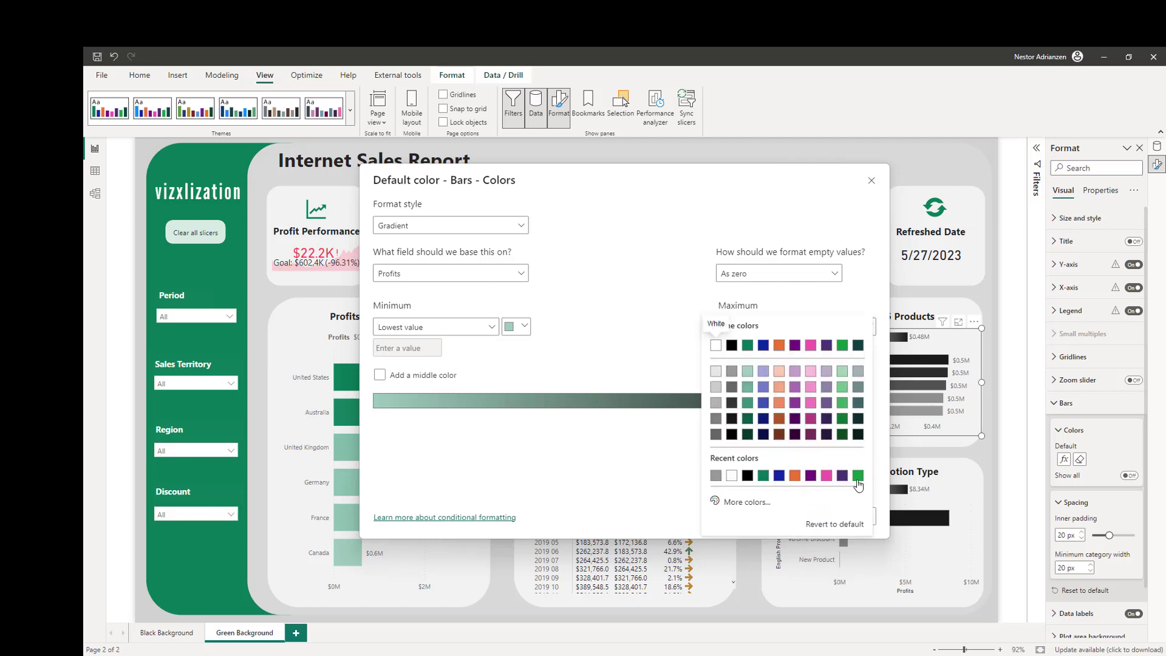
{"action": "left_click", "coordinate": [763, 475]}
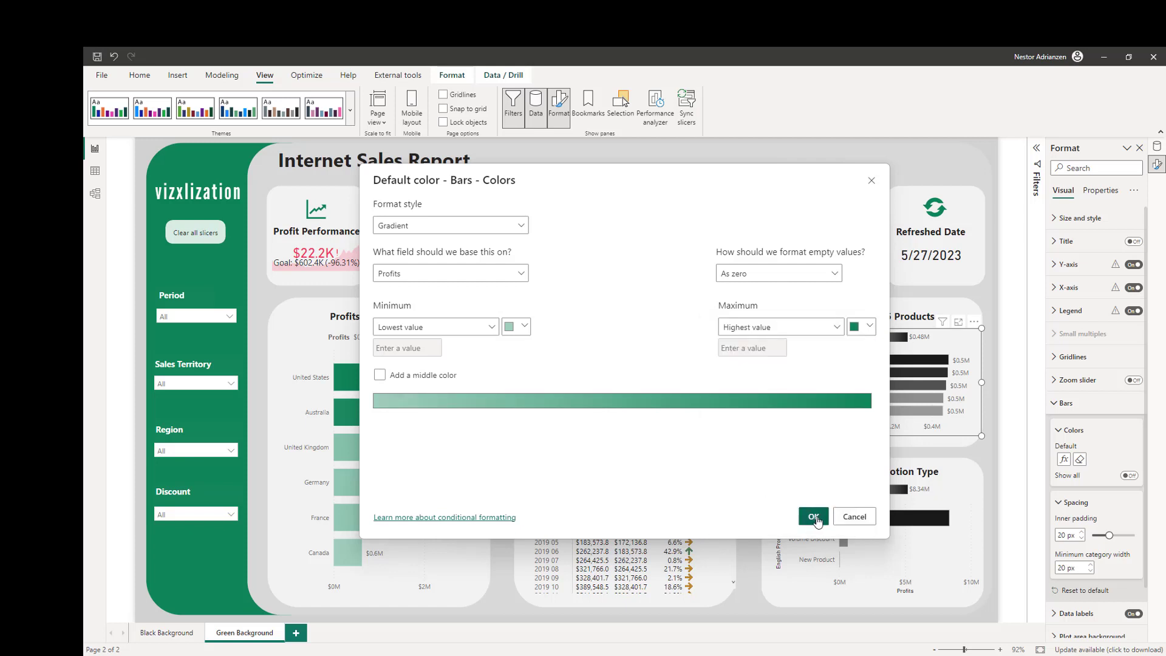
{"action": "left_click", "coordinate": [812, 518]}
- Give the Profits for Promotion Type bars a light green lowest-value and dark green highest-value gradient, and deselect the chart
{"action": "left_click", "coordinate": [948, 497]}
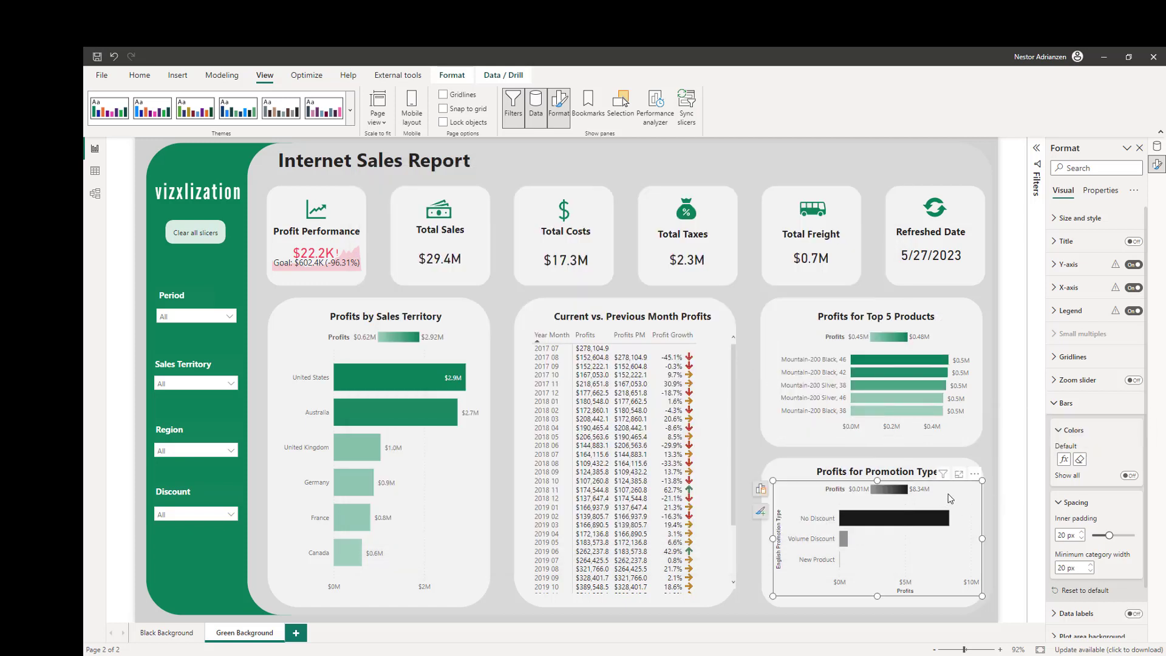
{"action": "left_click", "coordinate": [1064, 459]}
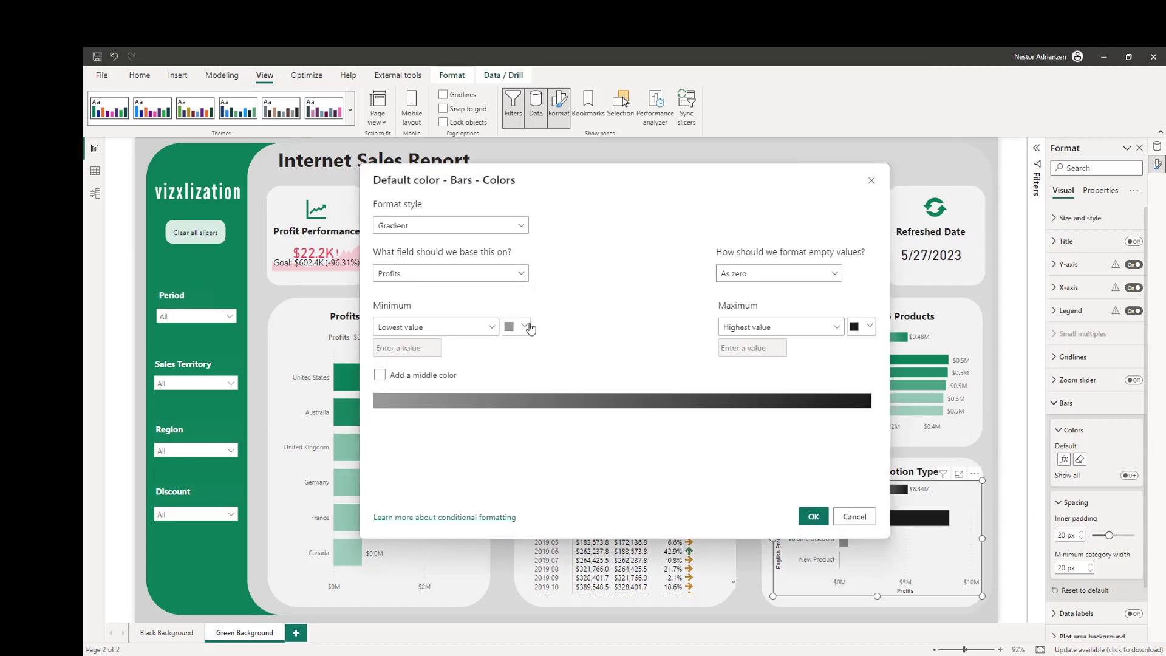
{"action": "left_click", "coordinate": [526, 327]}
{"action": "left_click", "coordinate": [548, 371]}
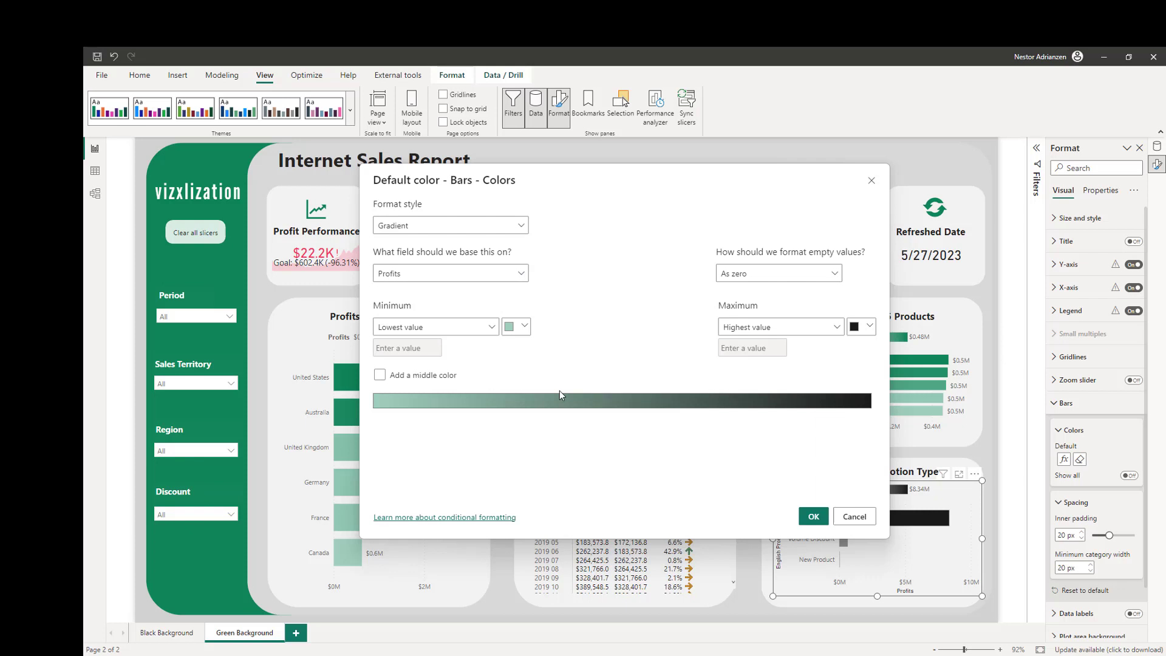
{"action": "left_click", "coordinate": [867, 328]}
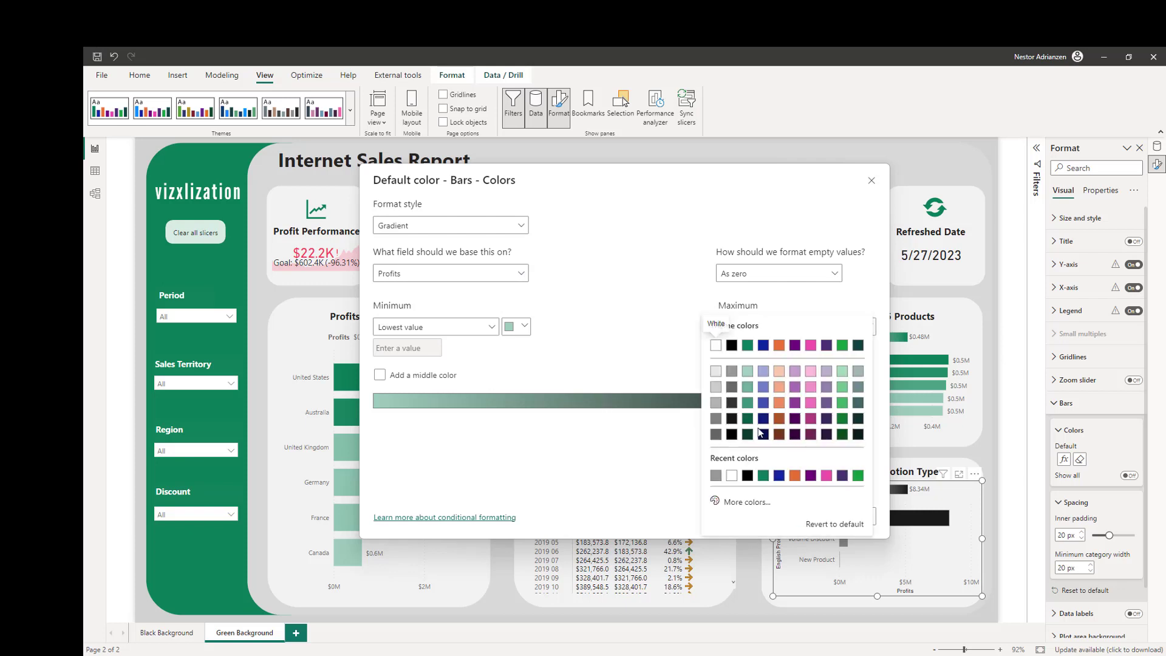
{"action": "left_click", "coordinate": [763, 476]}
{"action": "left_click", "coordinate": [813, 521]}
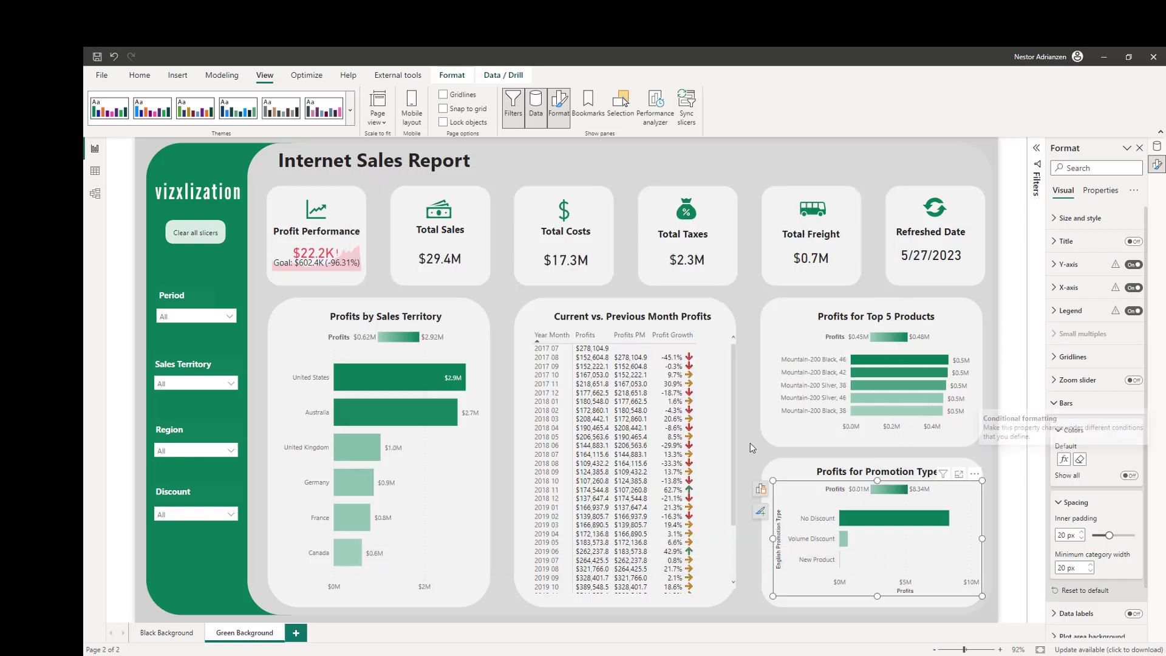
{"action": "left_click", "coordinate": [753, 439]}
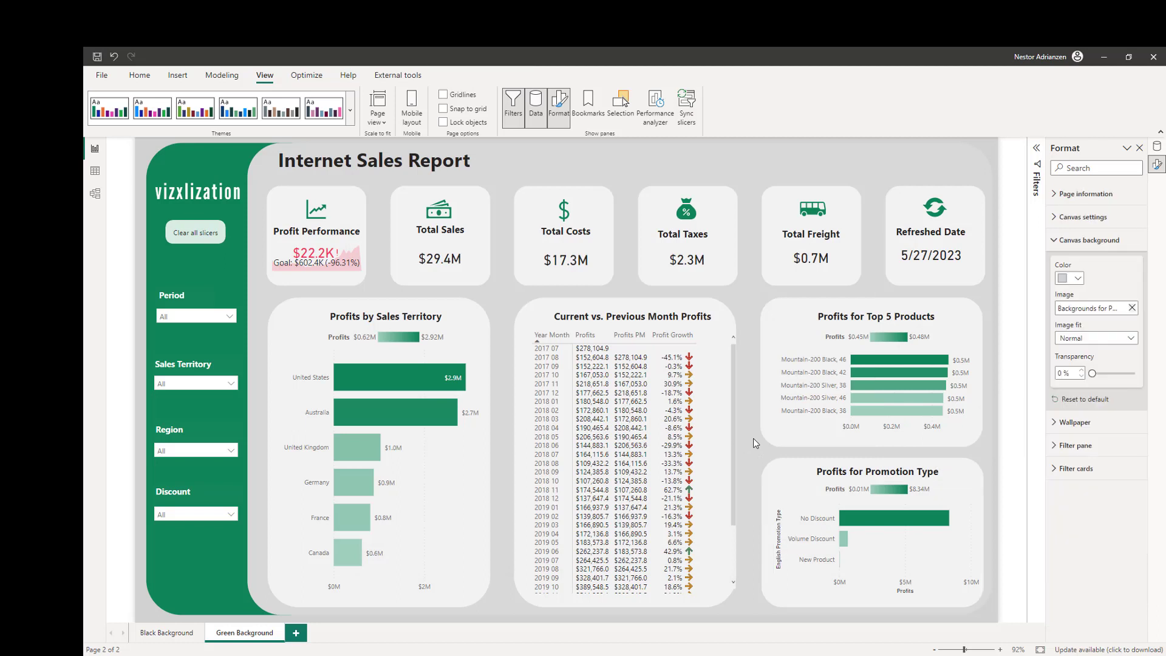